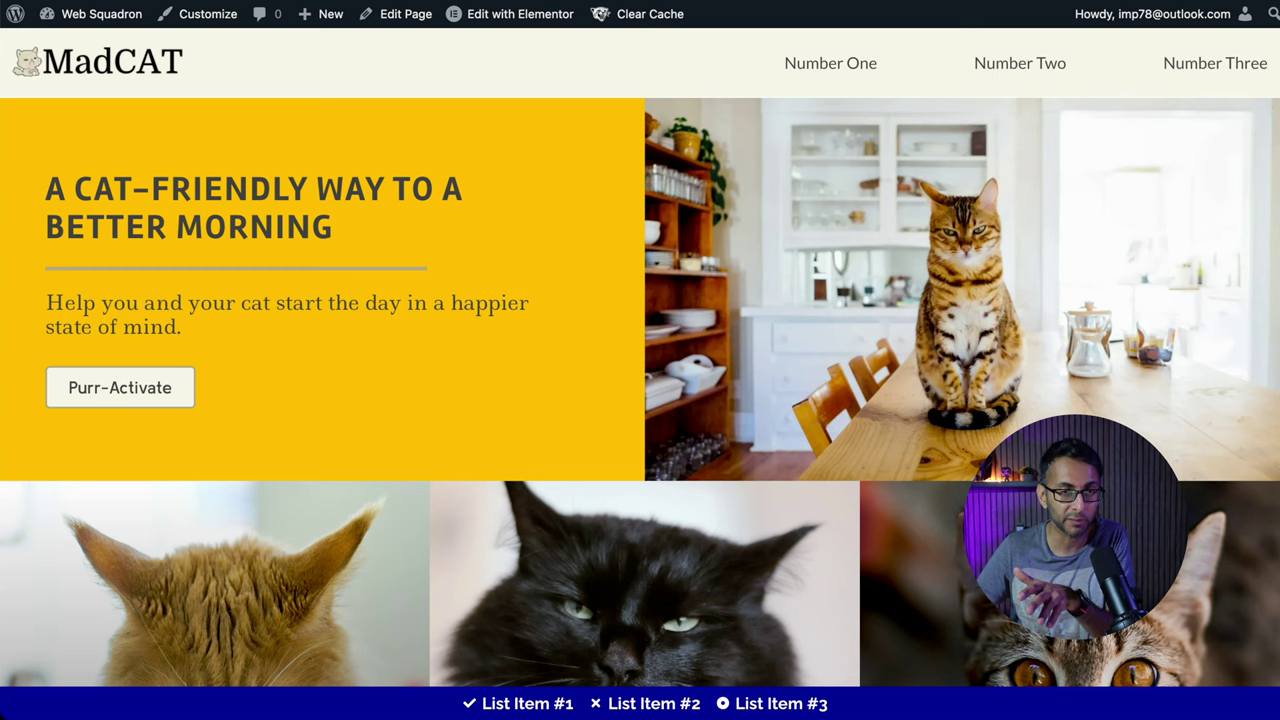
# - Review the live page from its hero area down to the footer, checking how the header and the bottom icon-list bar behave
pyautogui.scroll(-1, 640, 392)
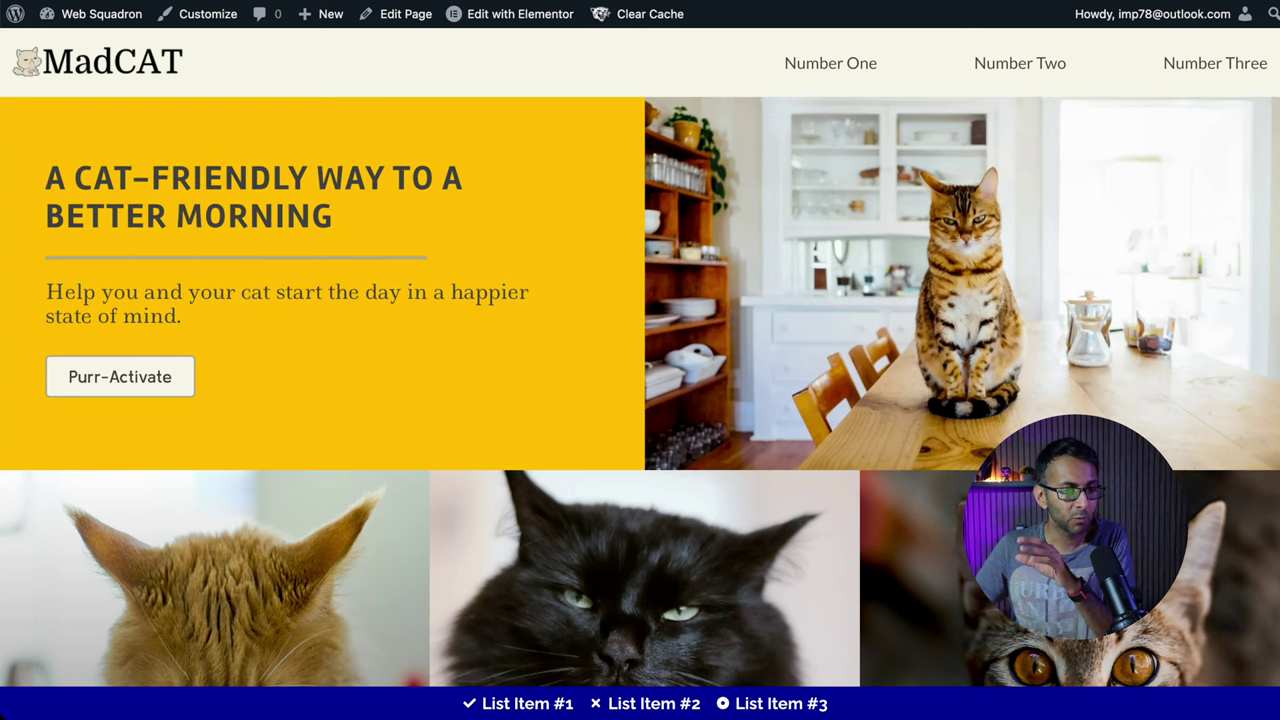
pyautogui.scroll(-2, 640, 392)
pyautogui.scroll(-5, 640, 392)
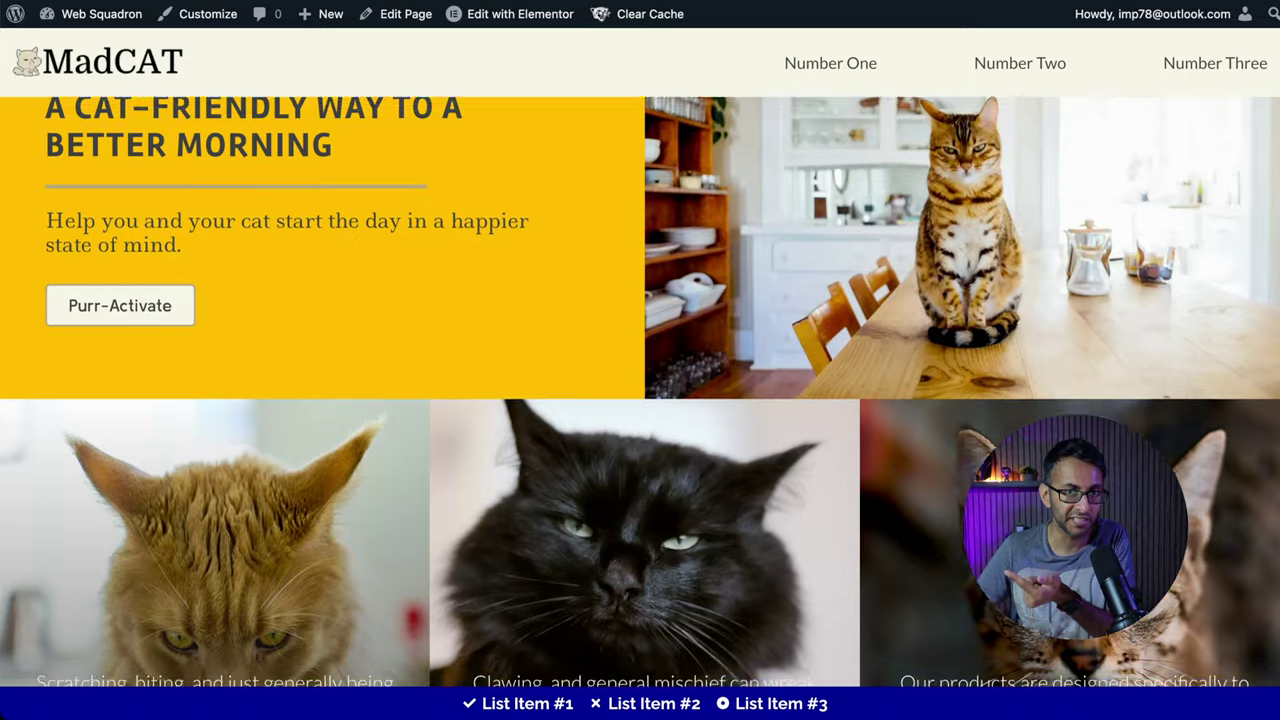
pyautogui.scroll(-3, 640, 392)
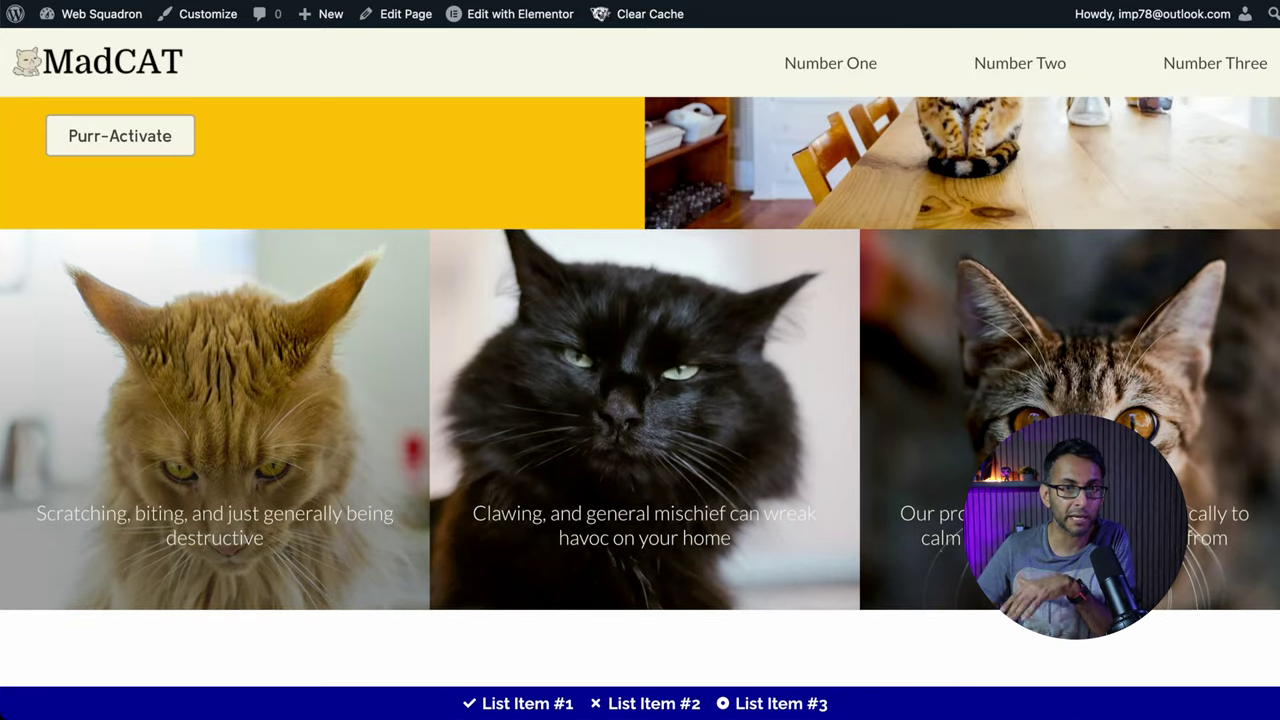
pyautogui.scroll(-4, 640, 392)
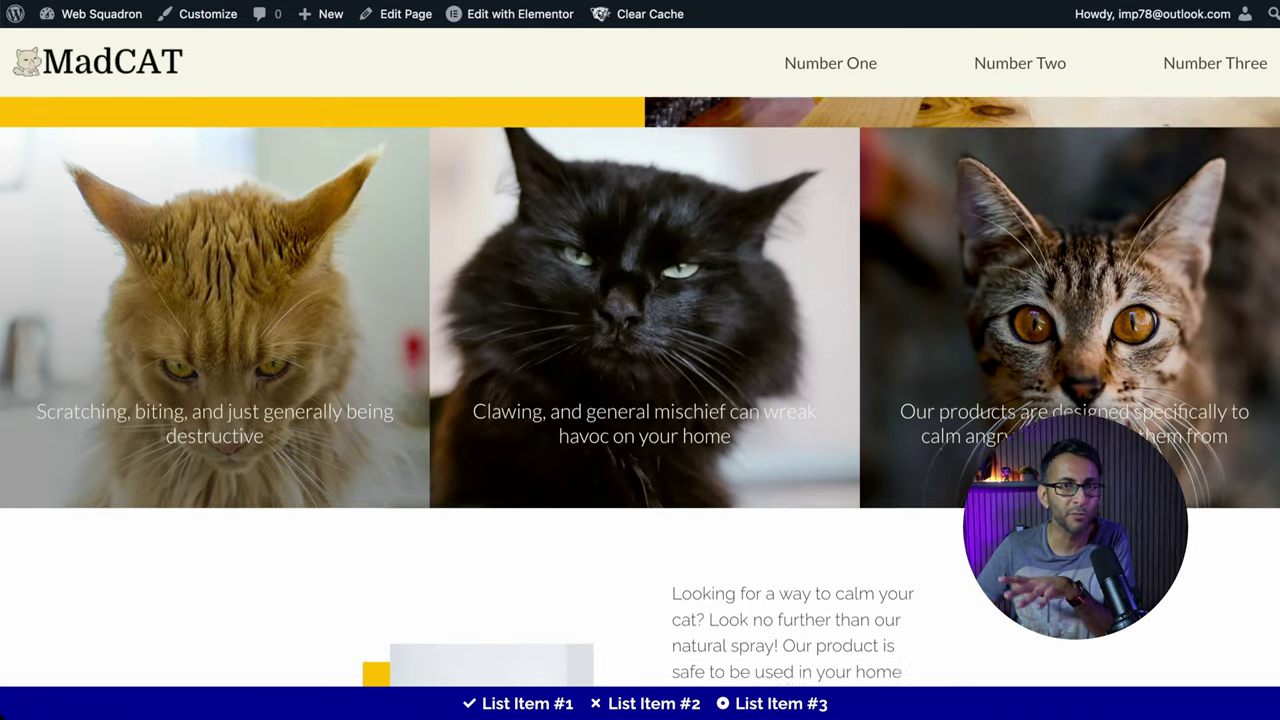
pyautogui.scroll(-2, 640, 392)
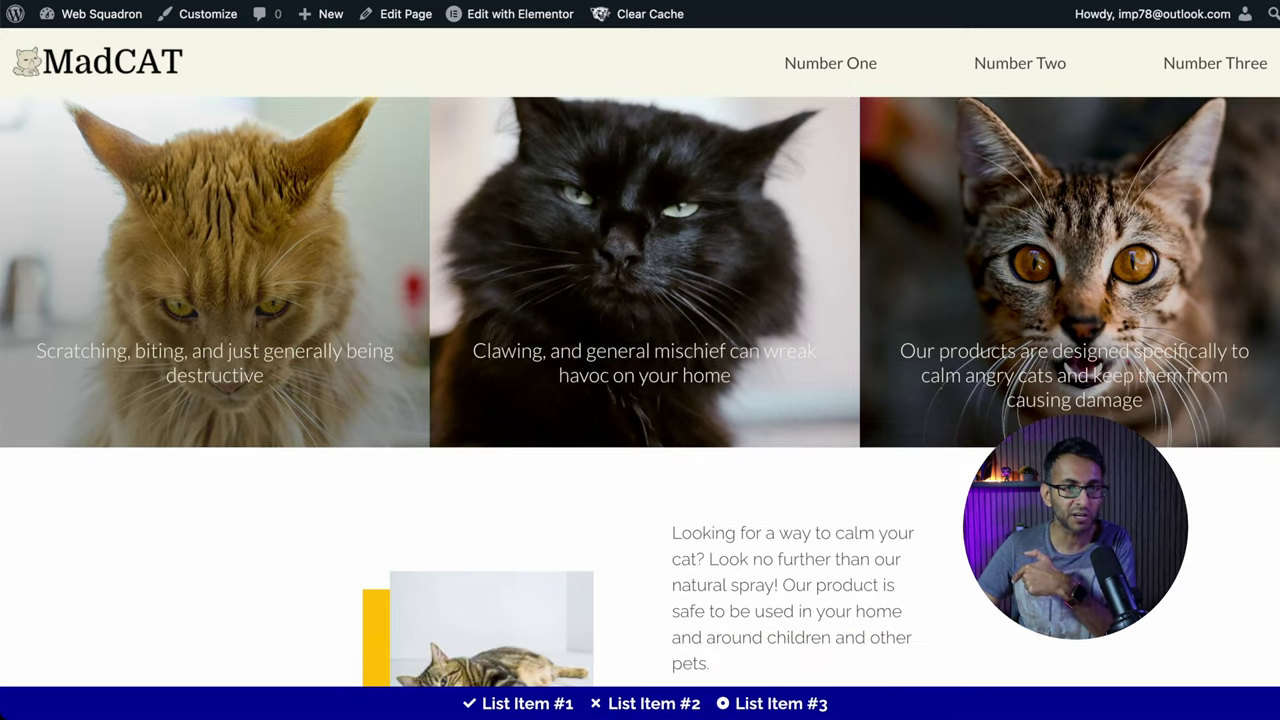
pyautogui.scroll(-20, 960, 712)
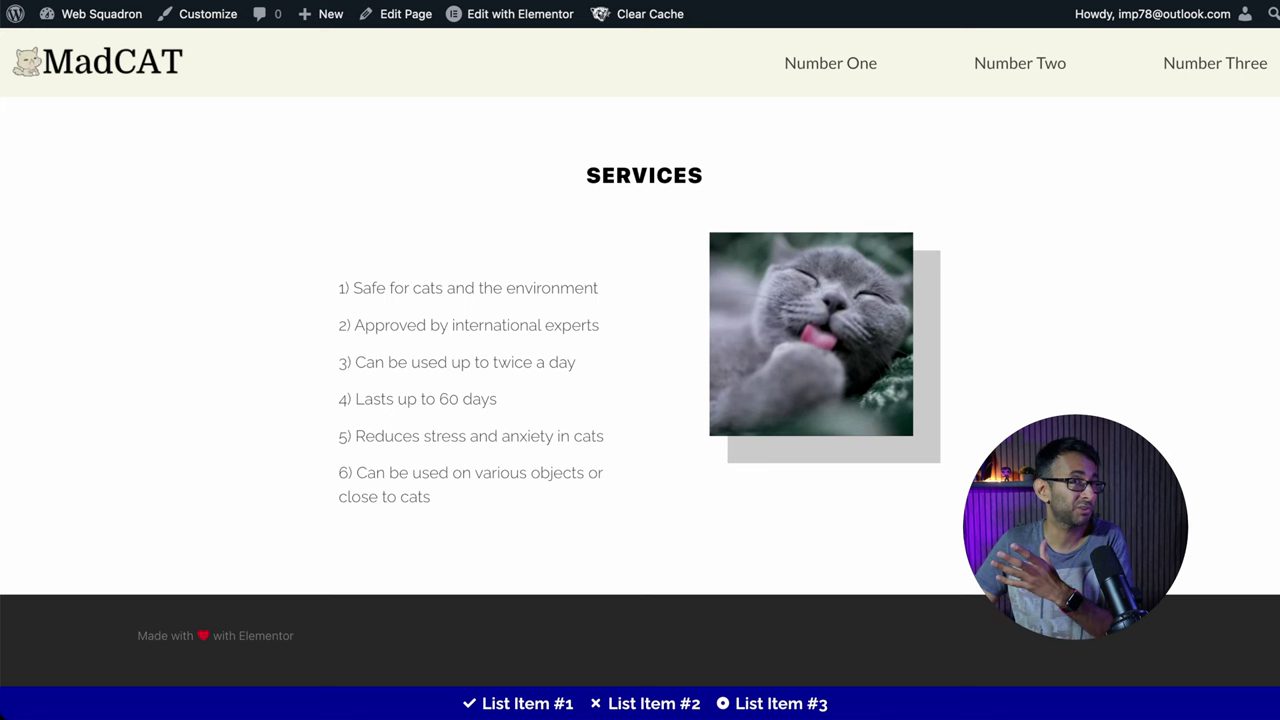
pyautogui.scroll(6, 640, 390)
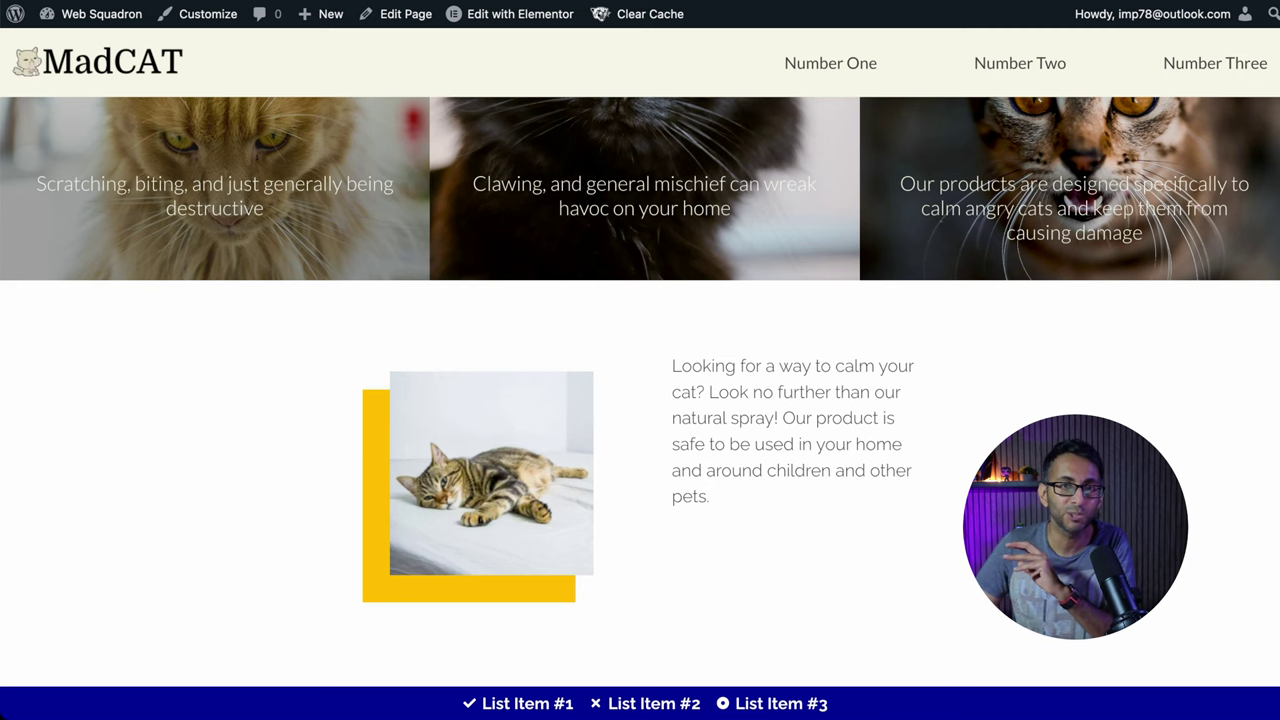
pyautogui.scroll(4, 640, 392)
pyautogui.scroll(-12, 640, 392)
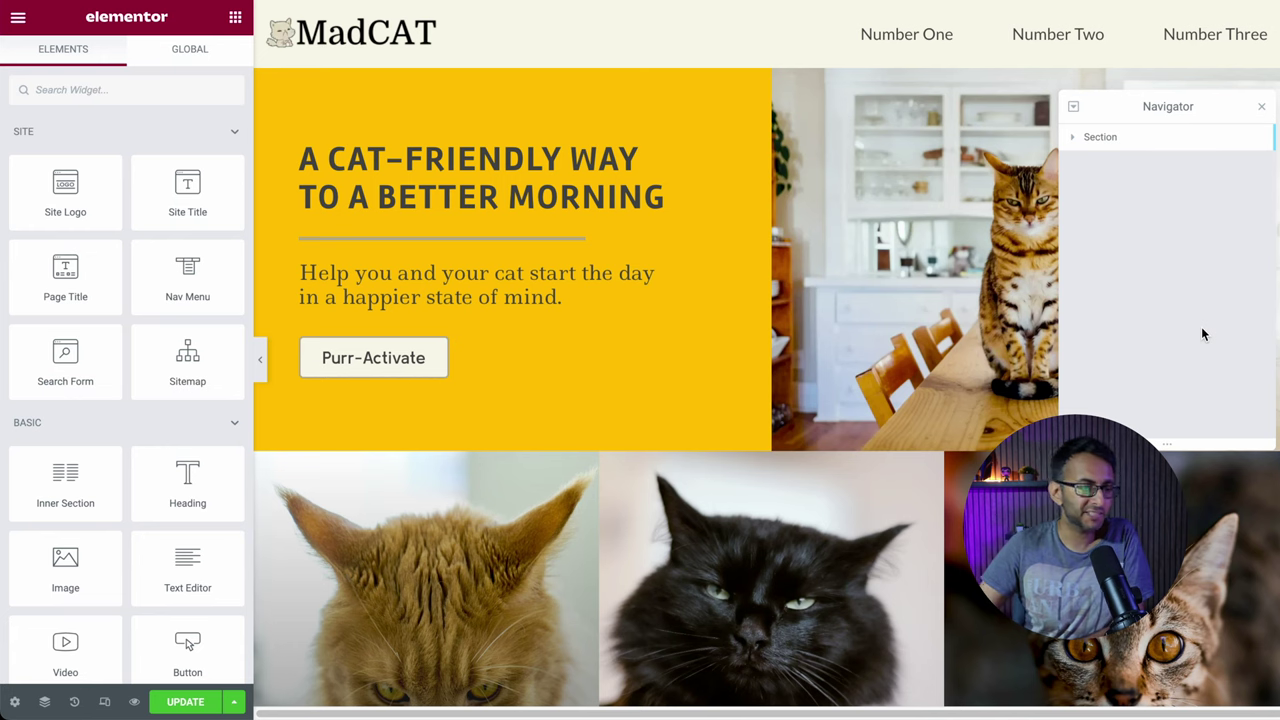
# - Add a new single-column section to the header template, above the existing header section
pyautogui.moveTo(771, 16)
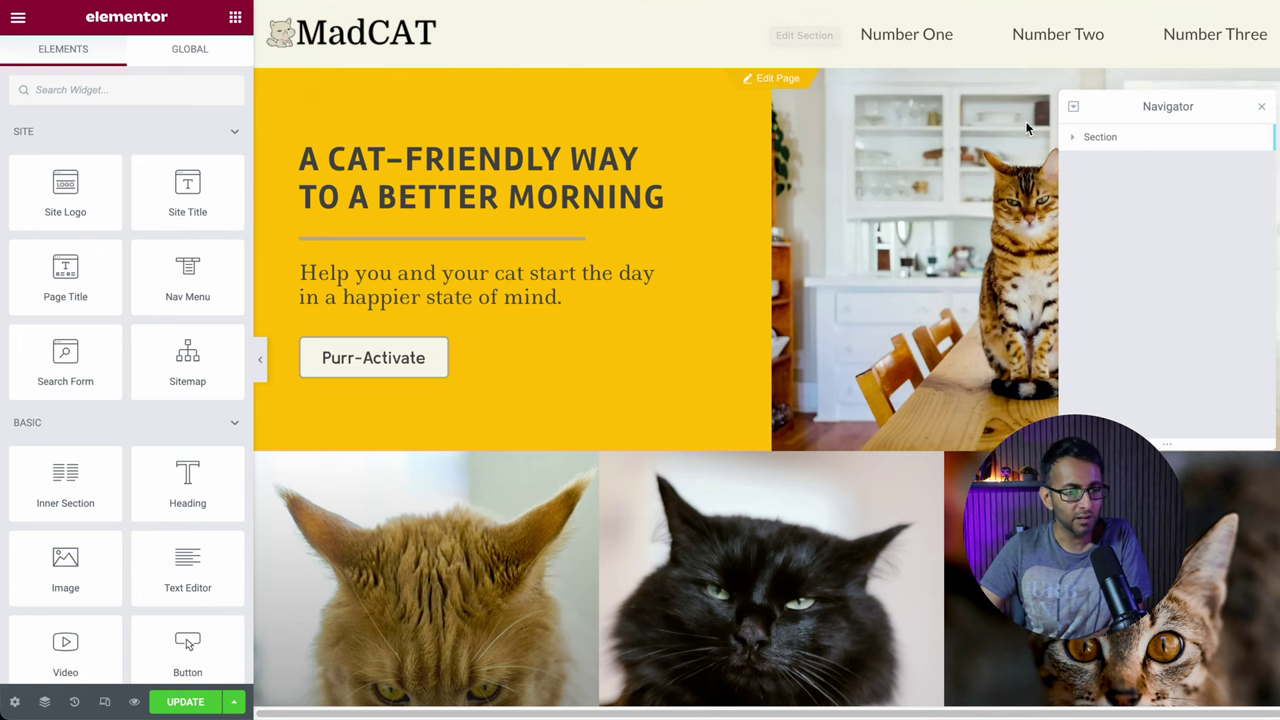
pyautogui.click(747, 12)
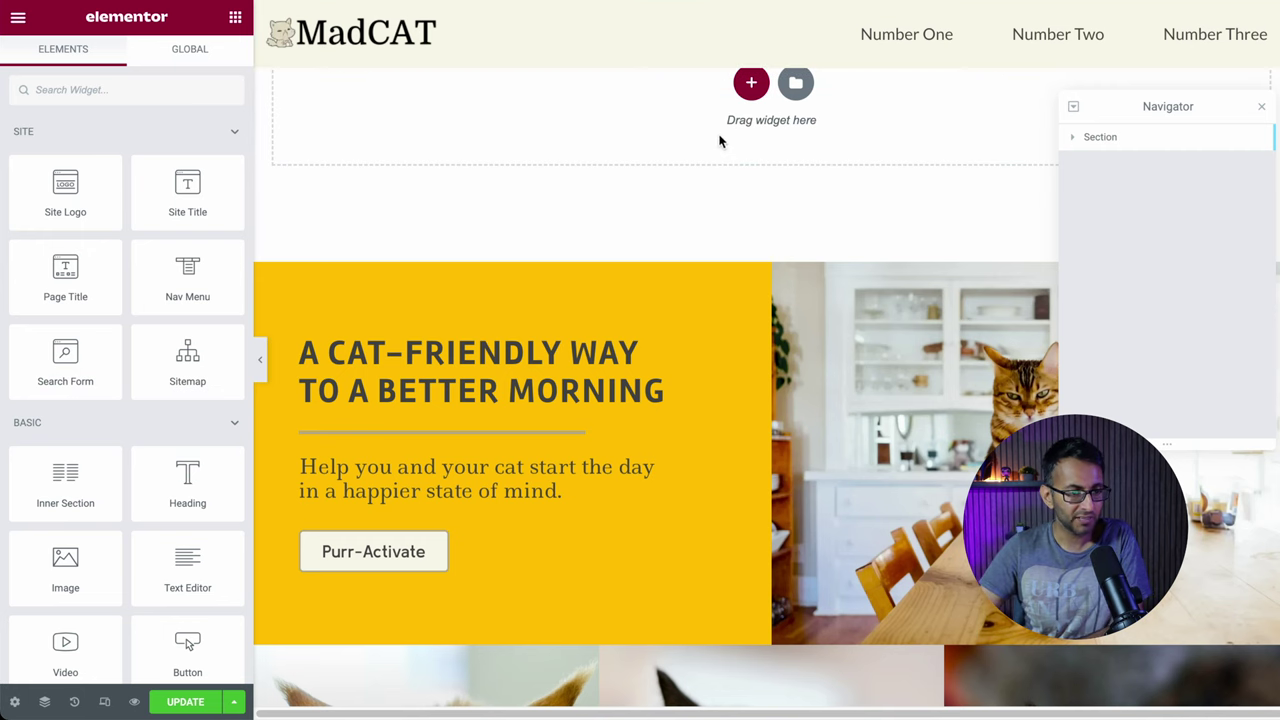
pyautogui.click(744, 98)
pyautogui.click(544, 130)
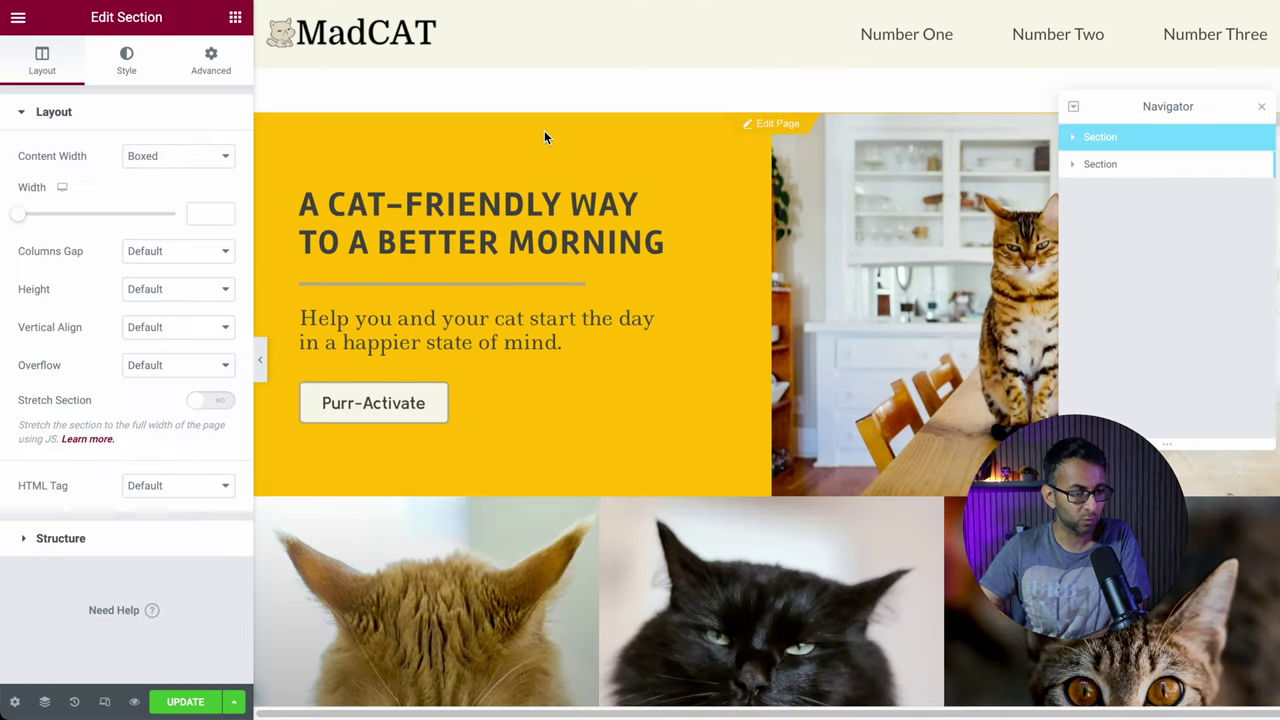
# - Rename the new section "Bottom Section" and move it below the existing header section
pyautogui.moveTo(1080, 136); pyautogui.dragTo(1093, 143)
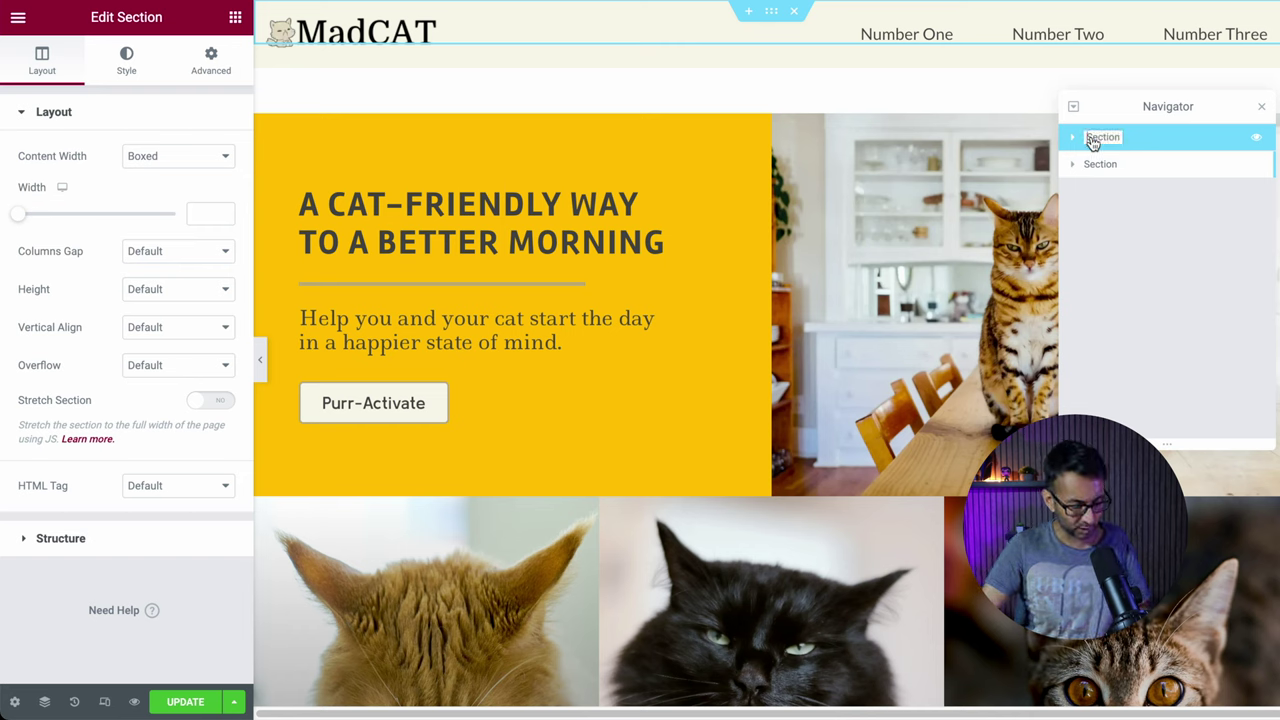
pyautogui.write('Bottom')
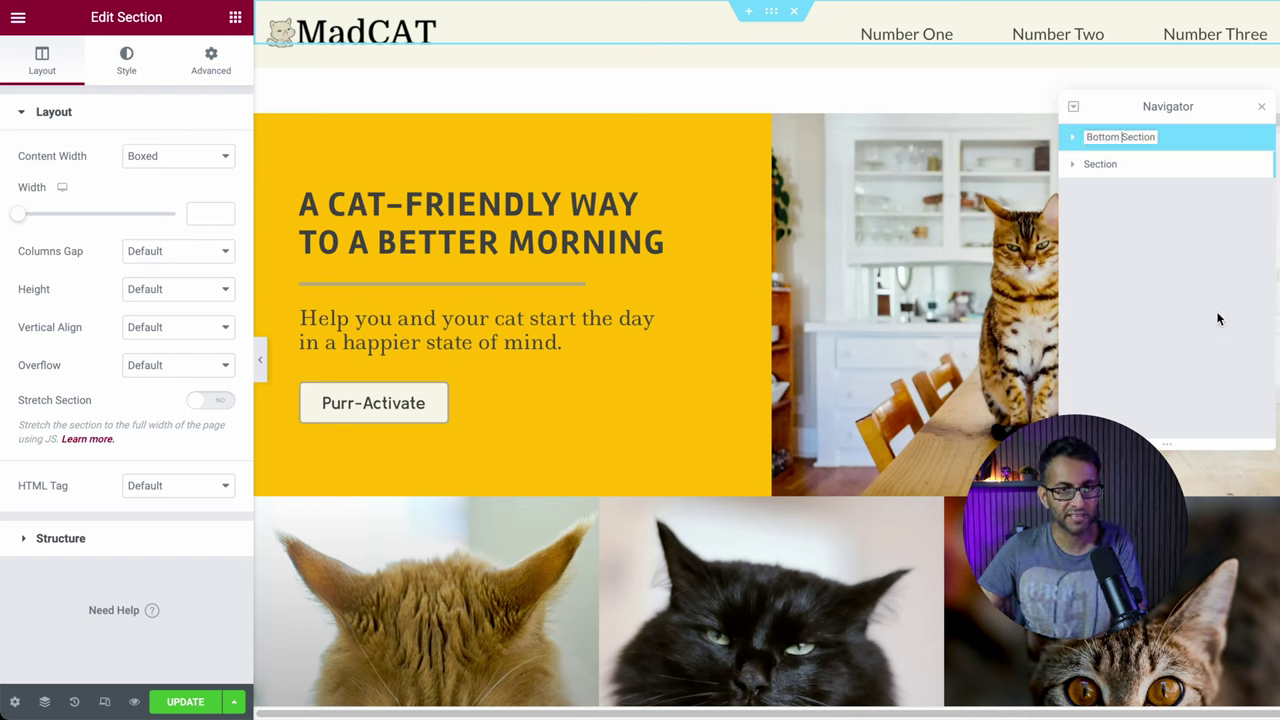
pyautogui.press('Return')
pyautogui.moveTo(1134, 136); pyautogui.dragTo(1112, 160)
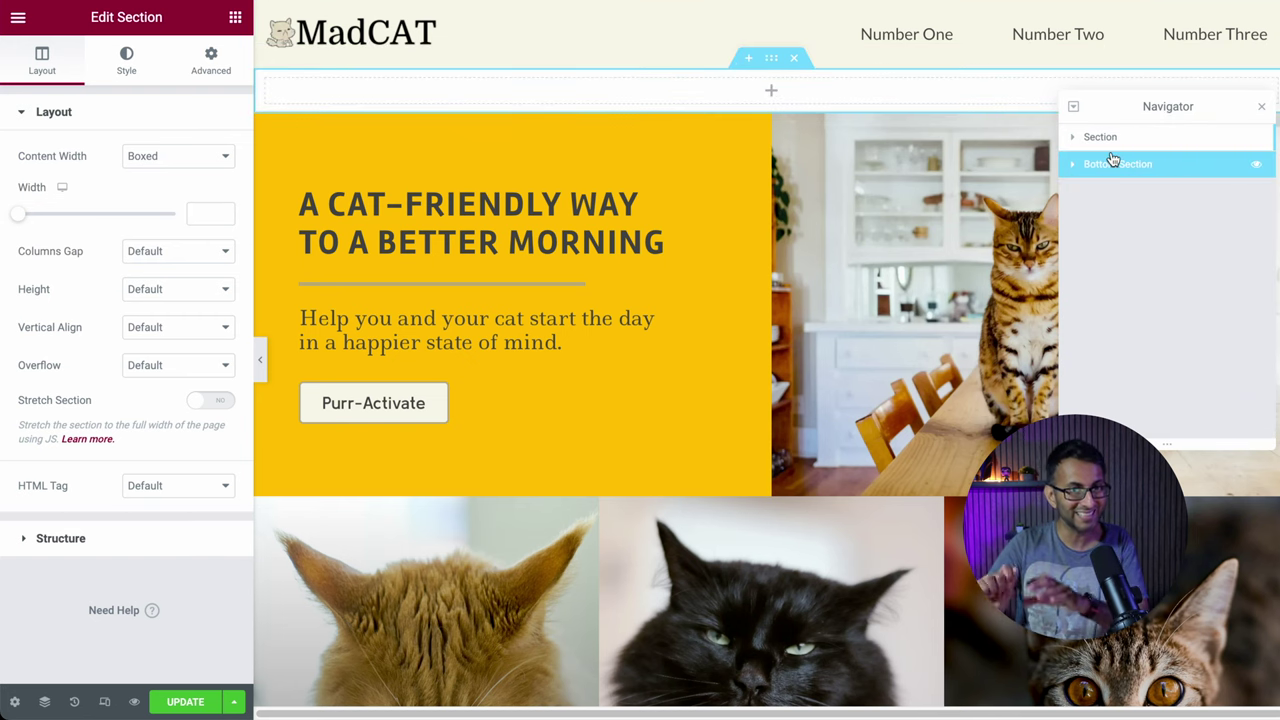
# - Check the Sticky settings in the header section's motion effects
pyautogui.click(1133, 147)
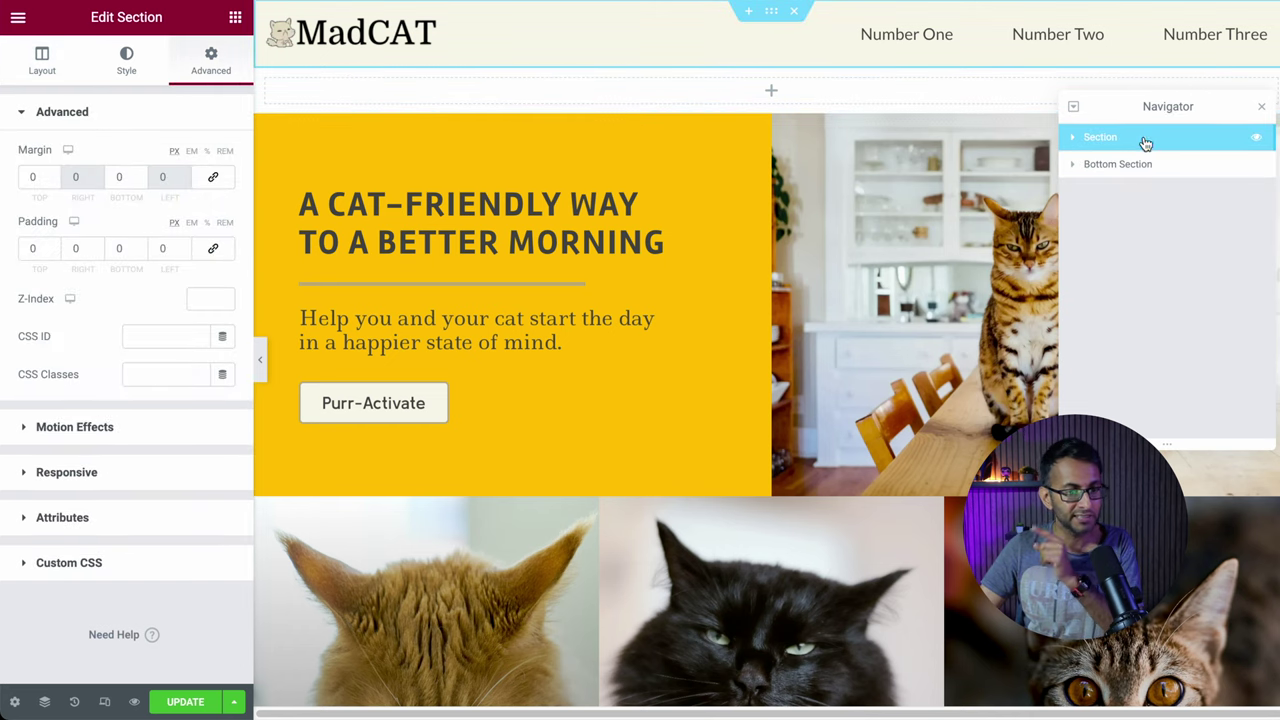
pyautogui.click(148, 420)
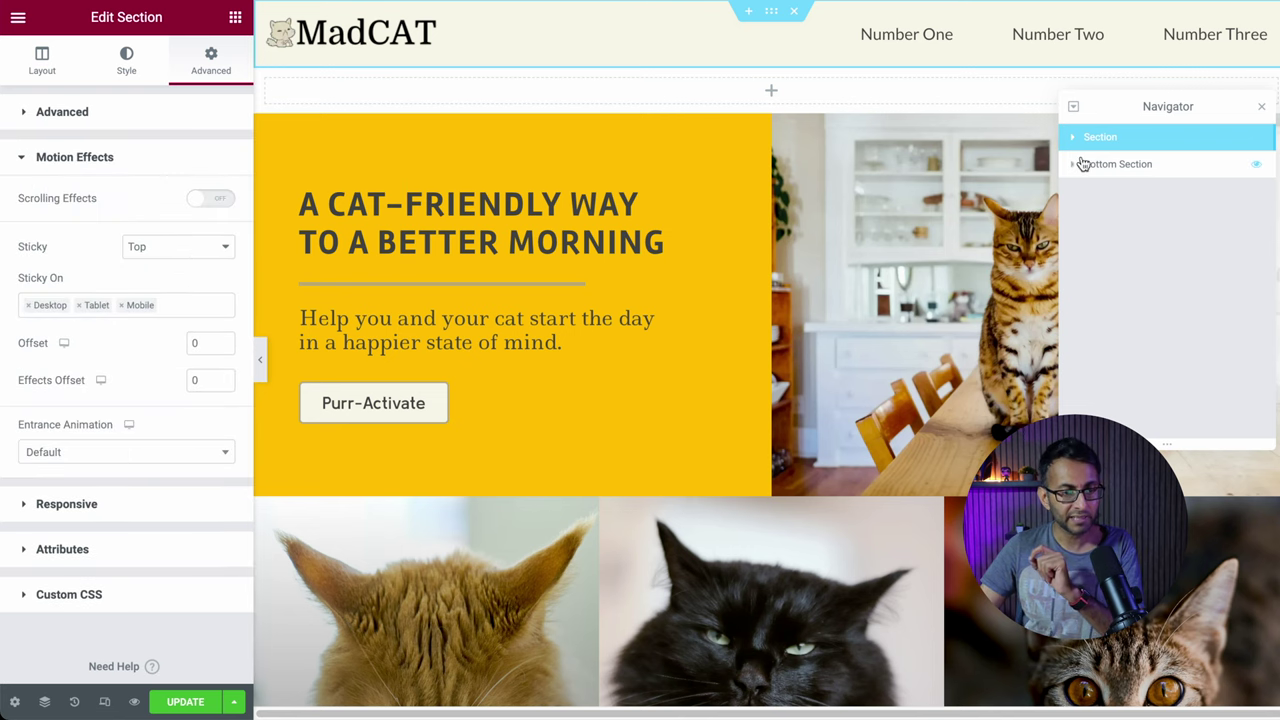
# - Try setting the Bottom Section's Sticky motion effect to Bottom, and return it to None
pyautogui.click(1165, 167)
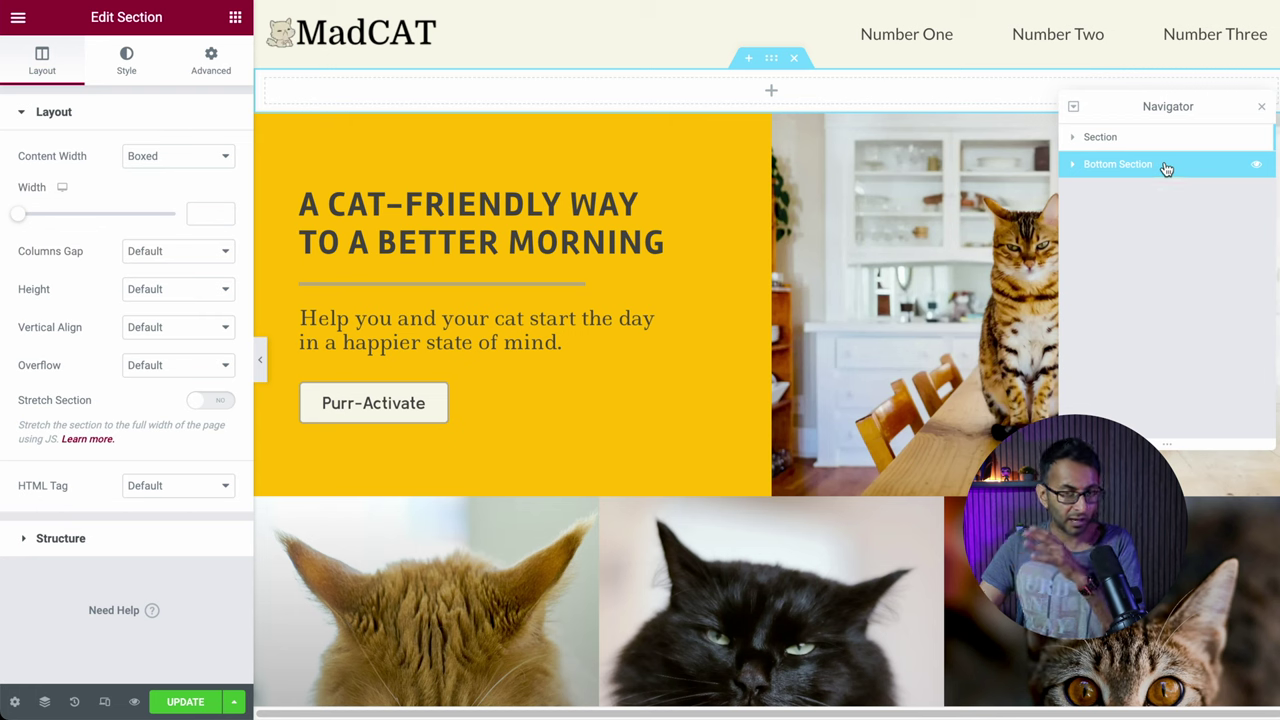
pyautogui.click(211, 60)
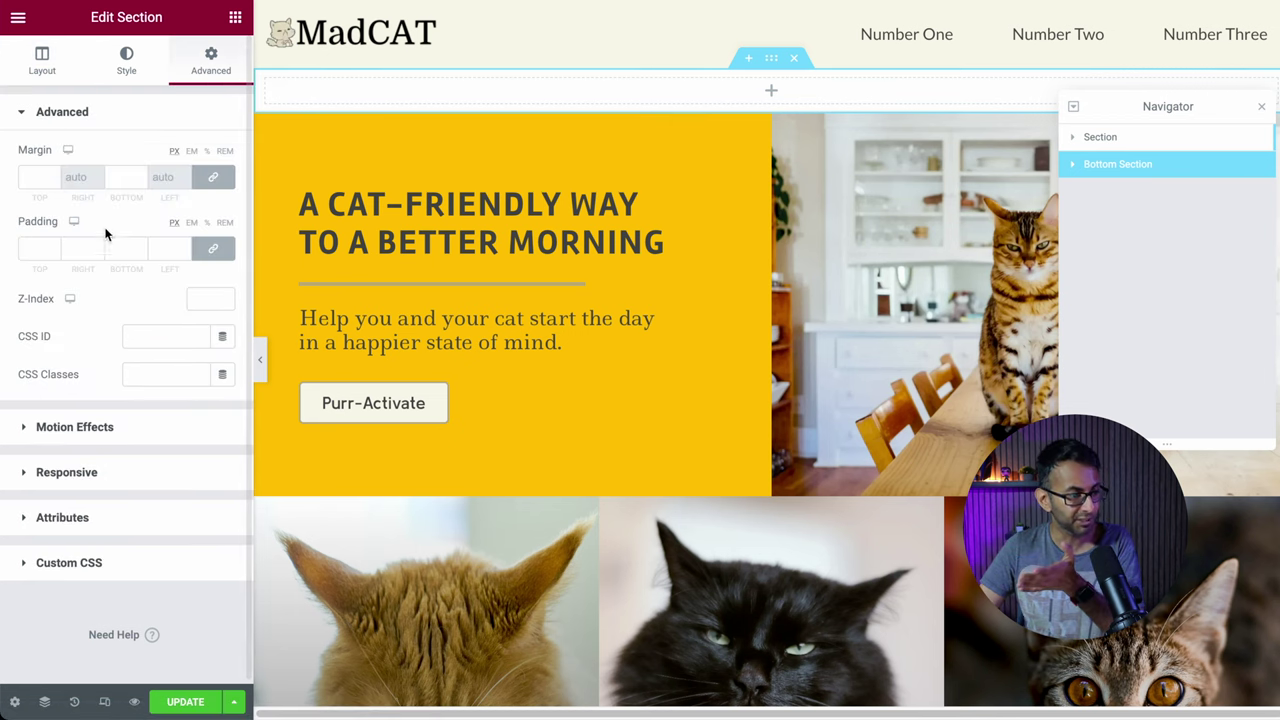
pyautogui.click(119, 435)
pyautogui.click(180, 248)
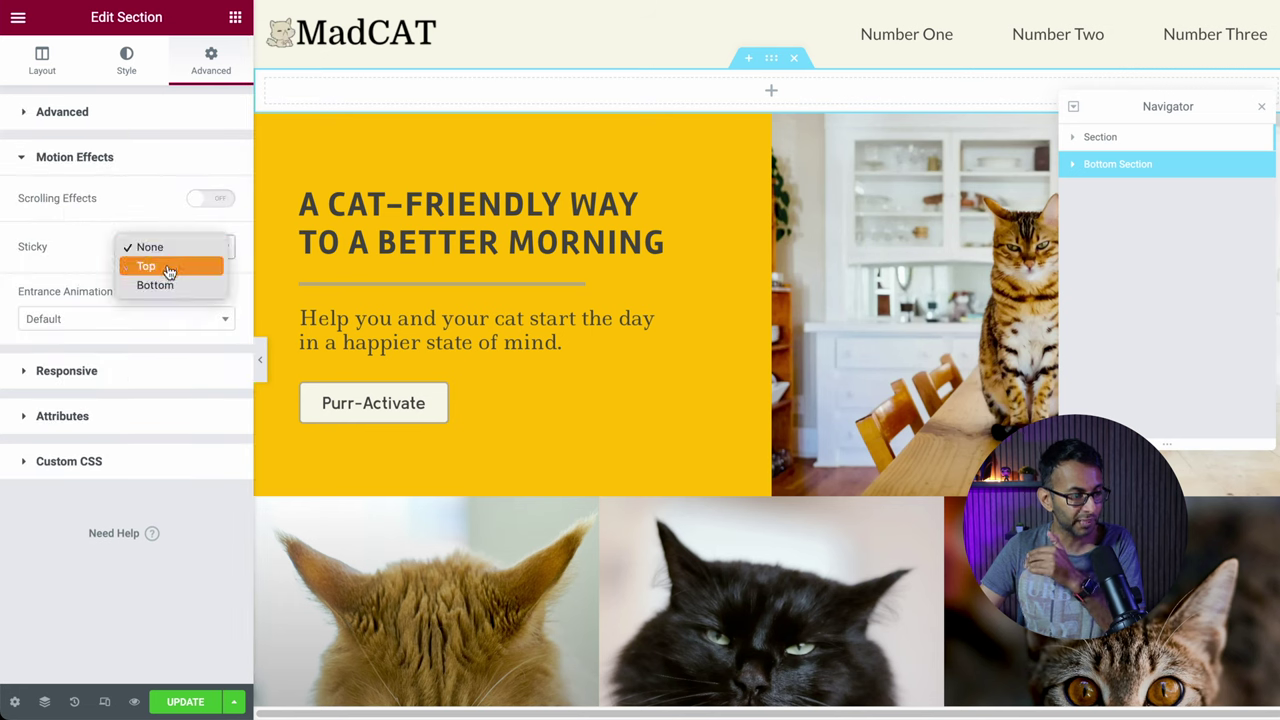
pyautogui.click(168, 285)
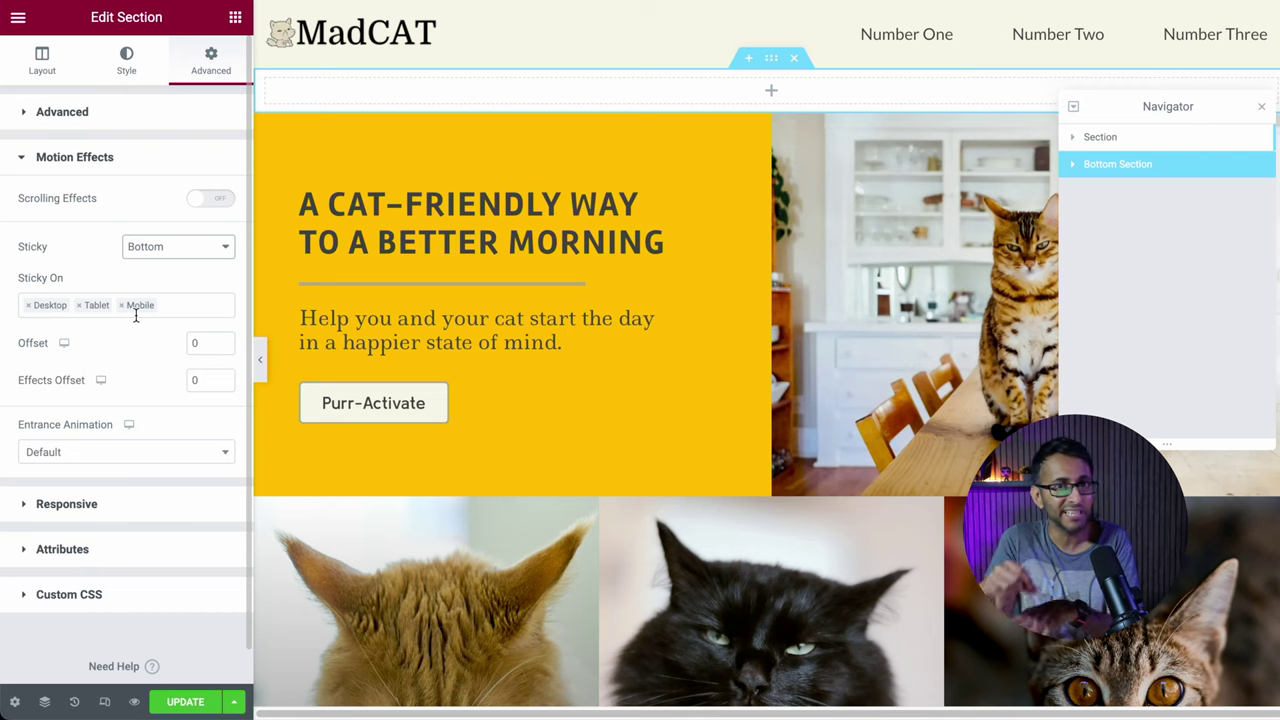
pyautogui.click(172, 248)
pyautogui.click(172, 210)
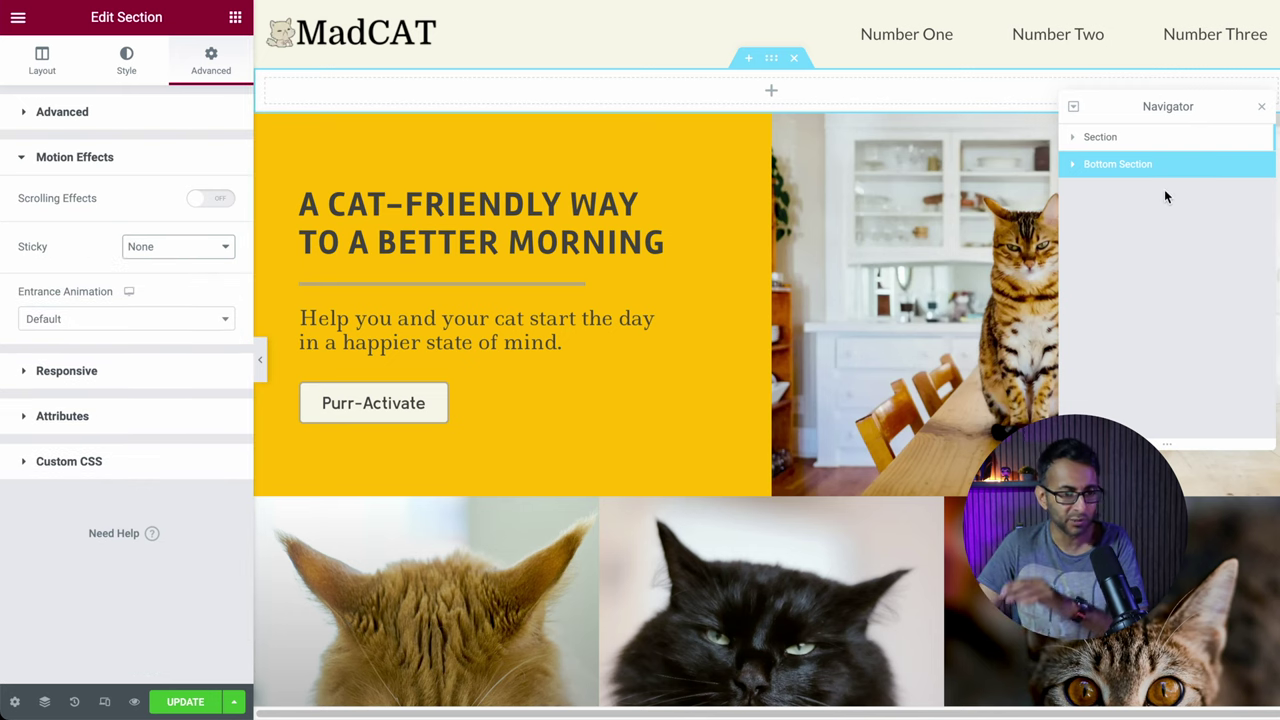
# - Make the Bottom Section's content full width and set its unlinked margin and padding to 0
pyautogui.click(44, 60)
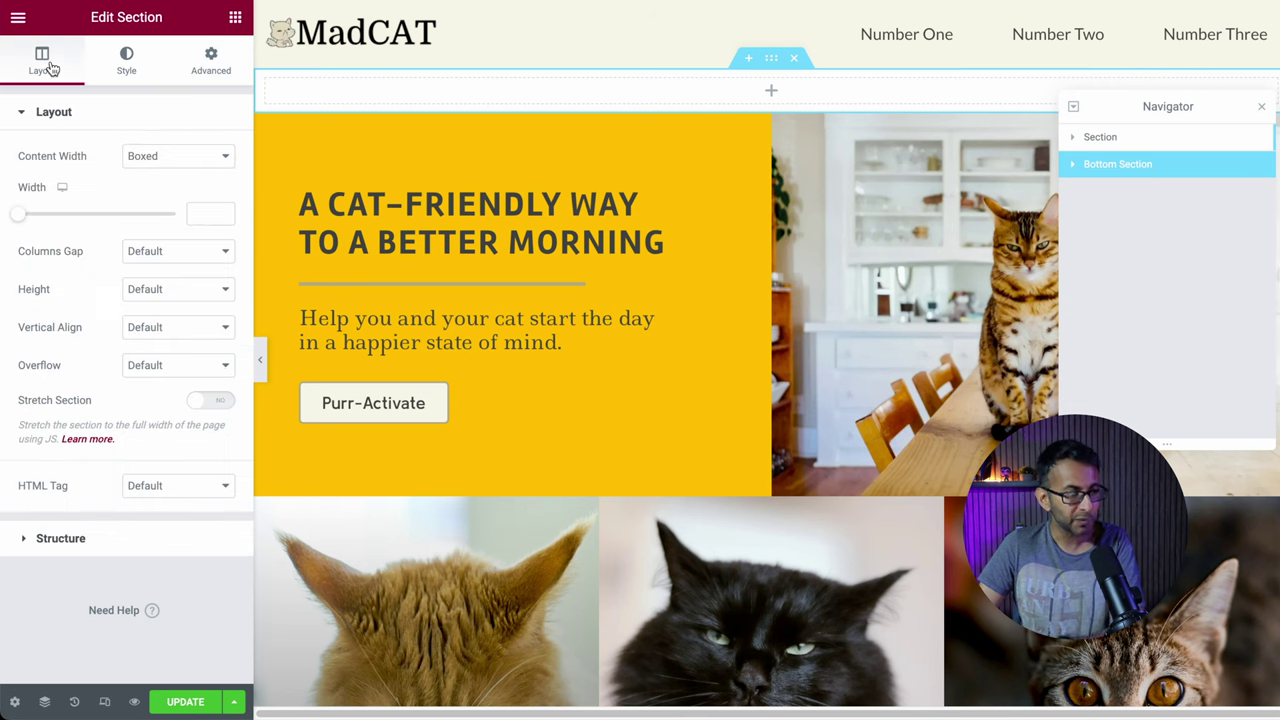
pyautogui.click(196, 160)
pyautogui.click(190, 177)
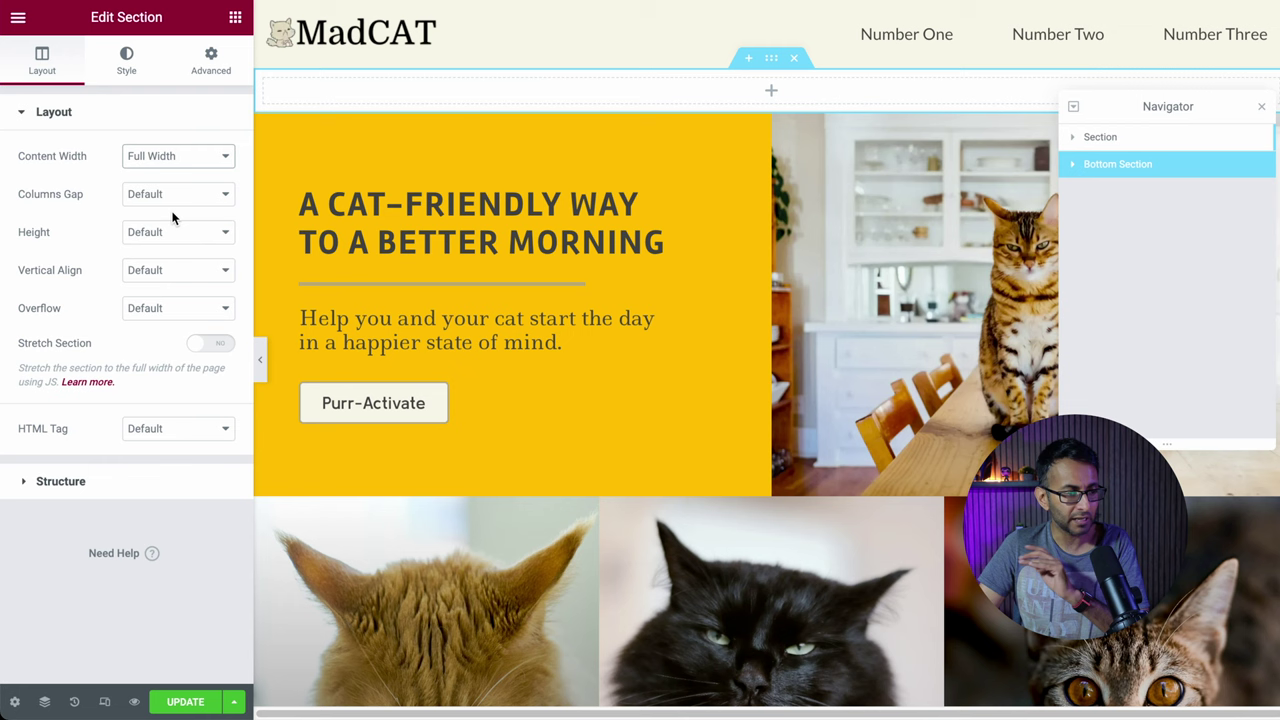
pyautogui.click(211, 62)
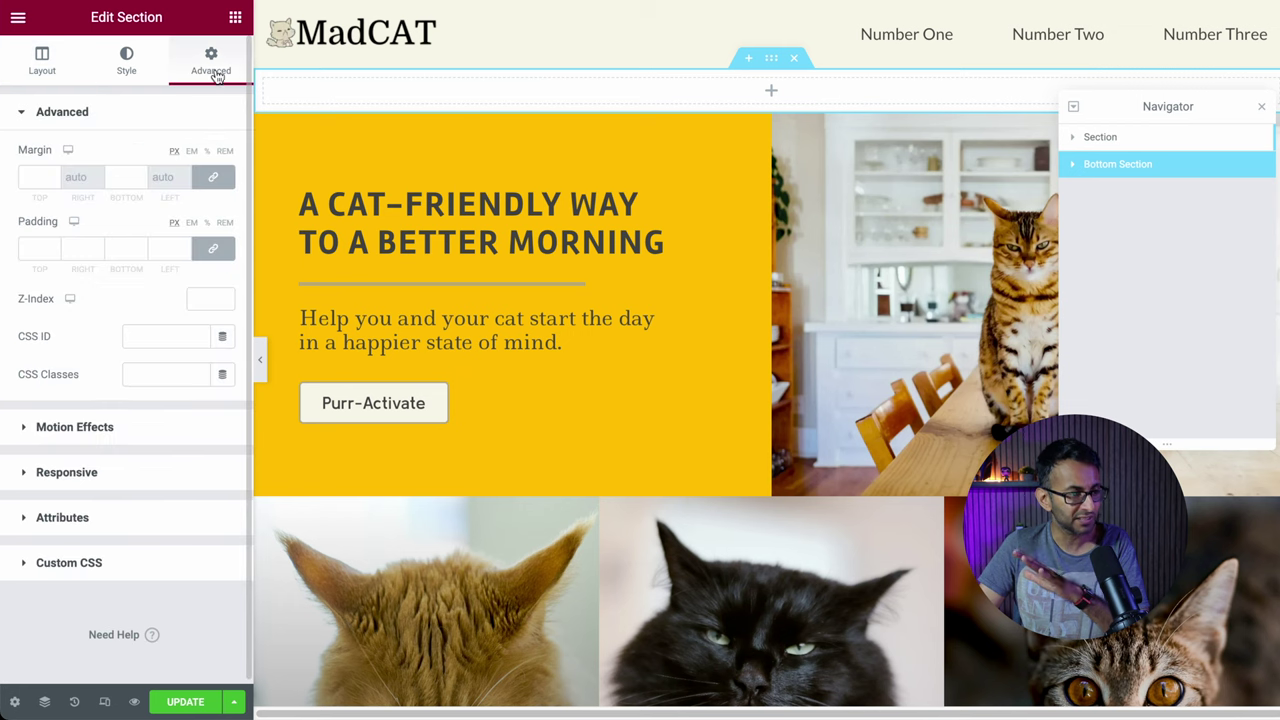
pyautogui.click(213, 179)
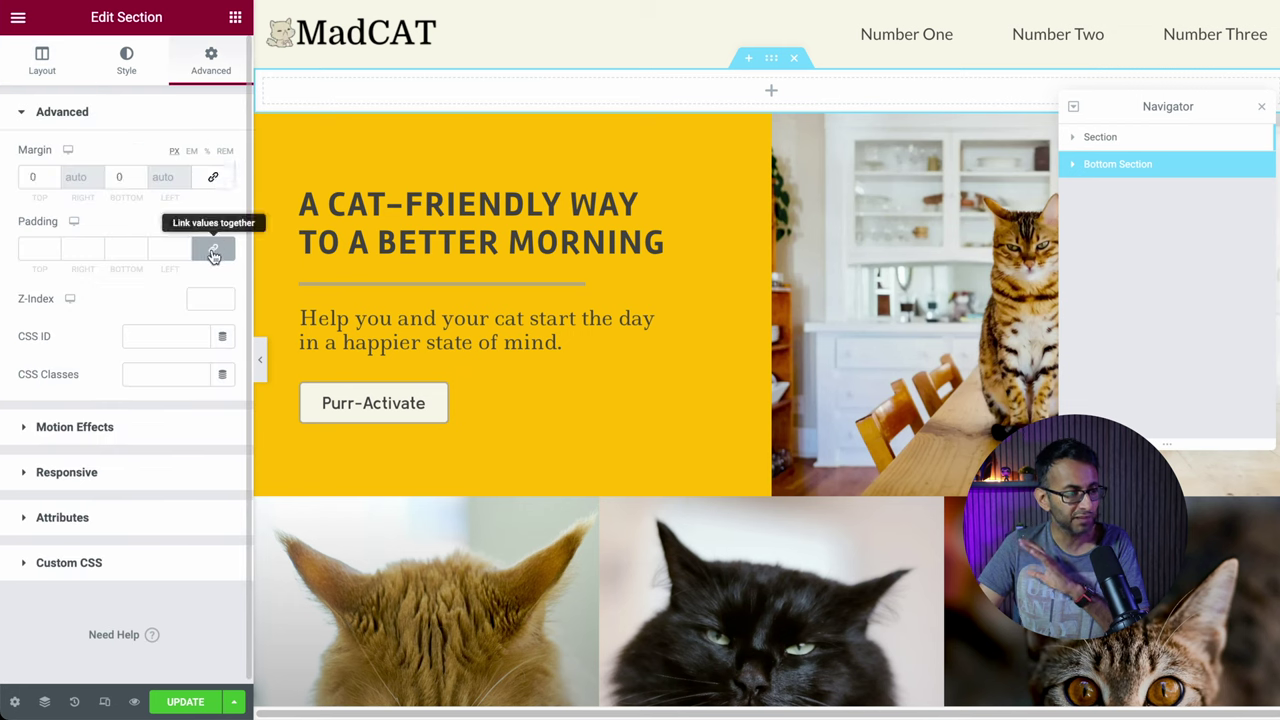
pyautogui.click(213, 250)
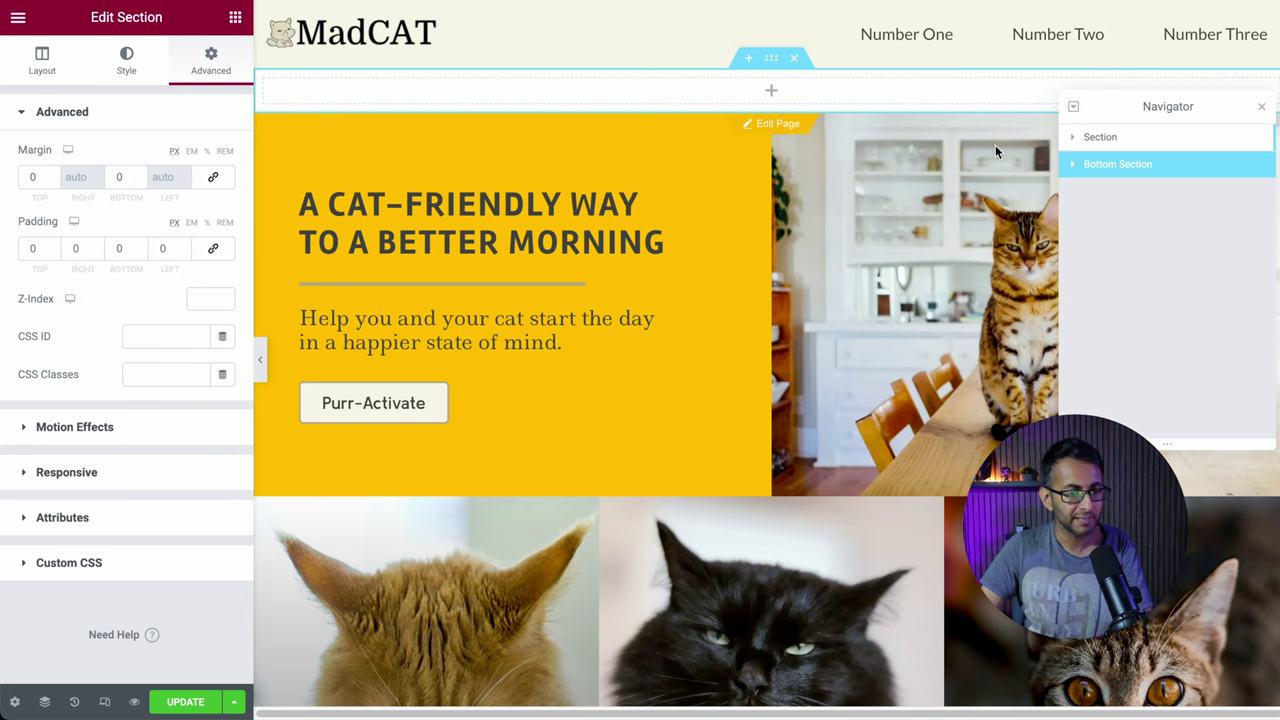
# - Unlink the margin and padding of the column inside the Bottom Section and set them all to 0
pyautogui.click(1073, 170)
pyautogui.click(1094, 194)
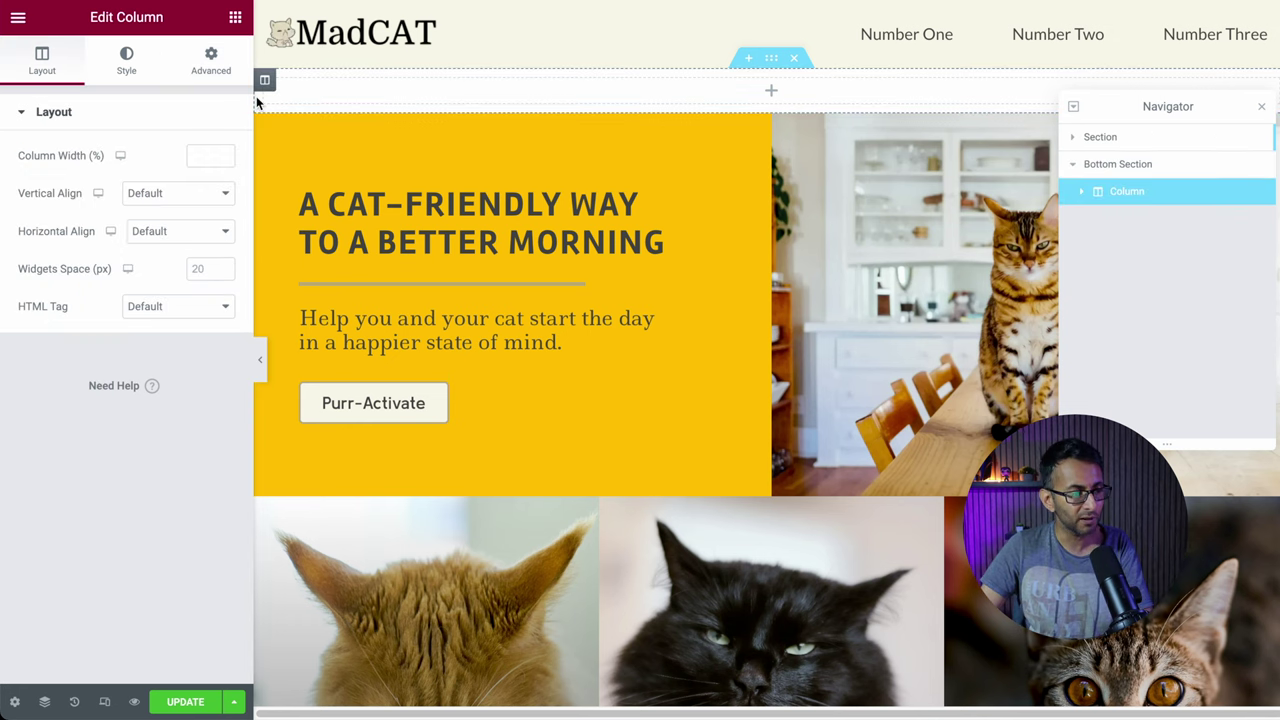
pyautogui.click(212, 64)
pyautogui.click(210, 182)
pyautogui.click(214, 248)
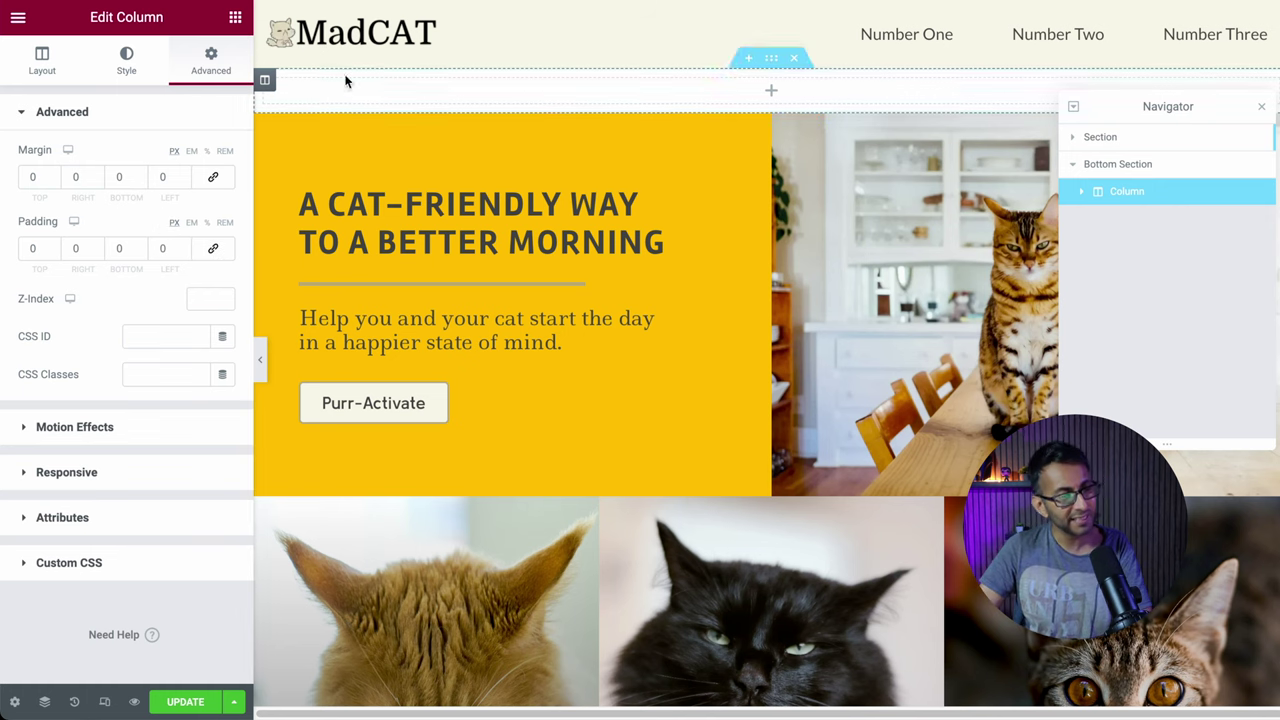
# - Find the Icon List widget and add it to the Bottom Section's column
pyautogui.click(235, 18)
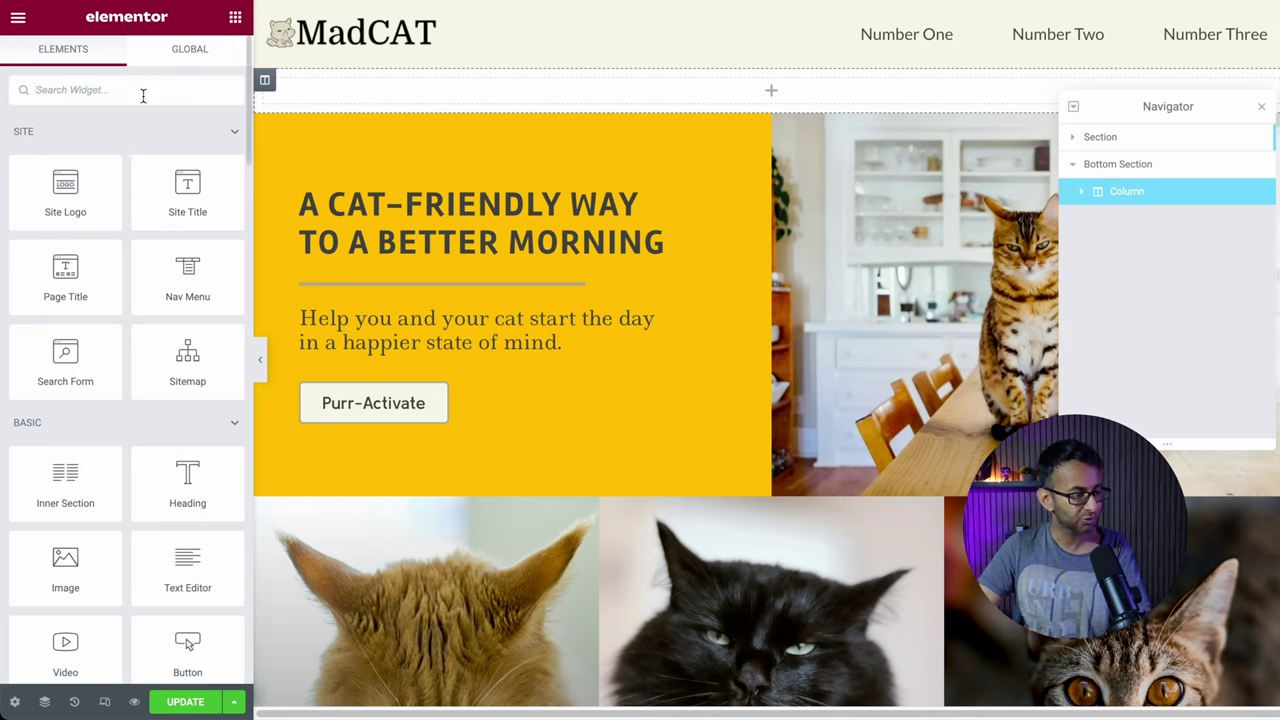
pyautogui.write('ic')
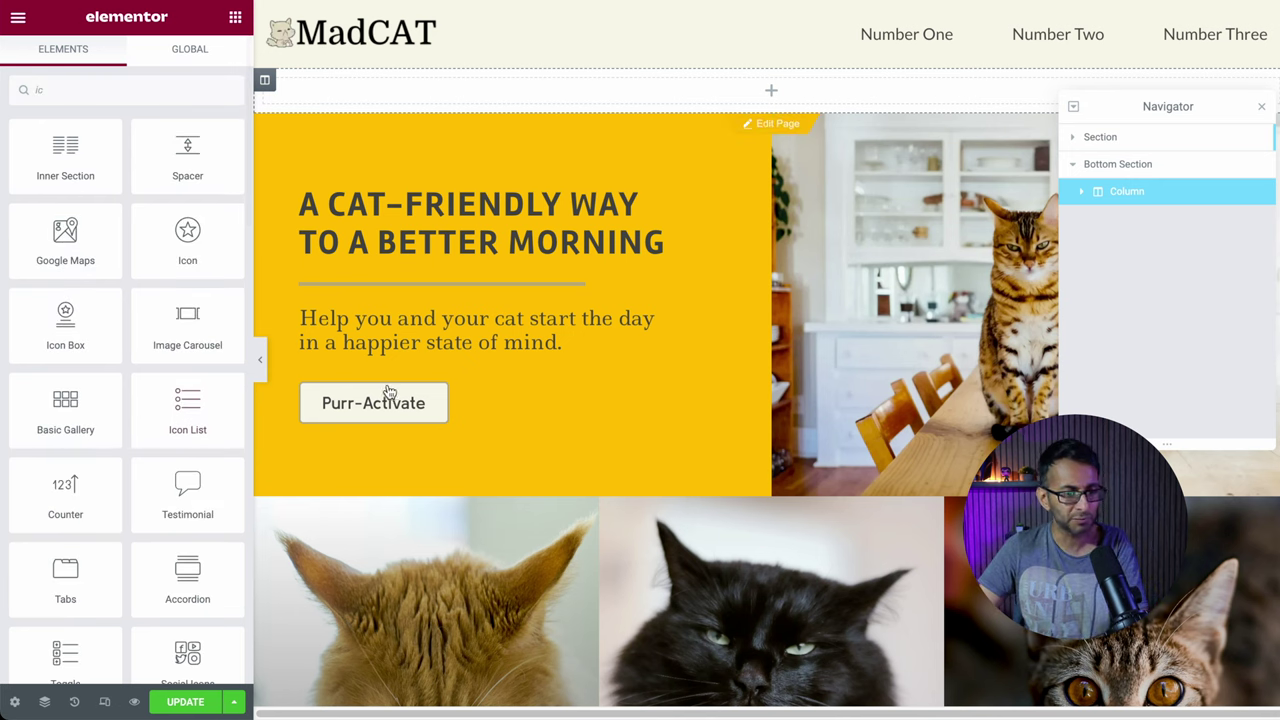
pyautogui.click(181, 418)
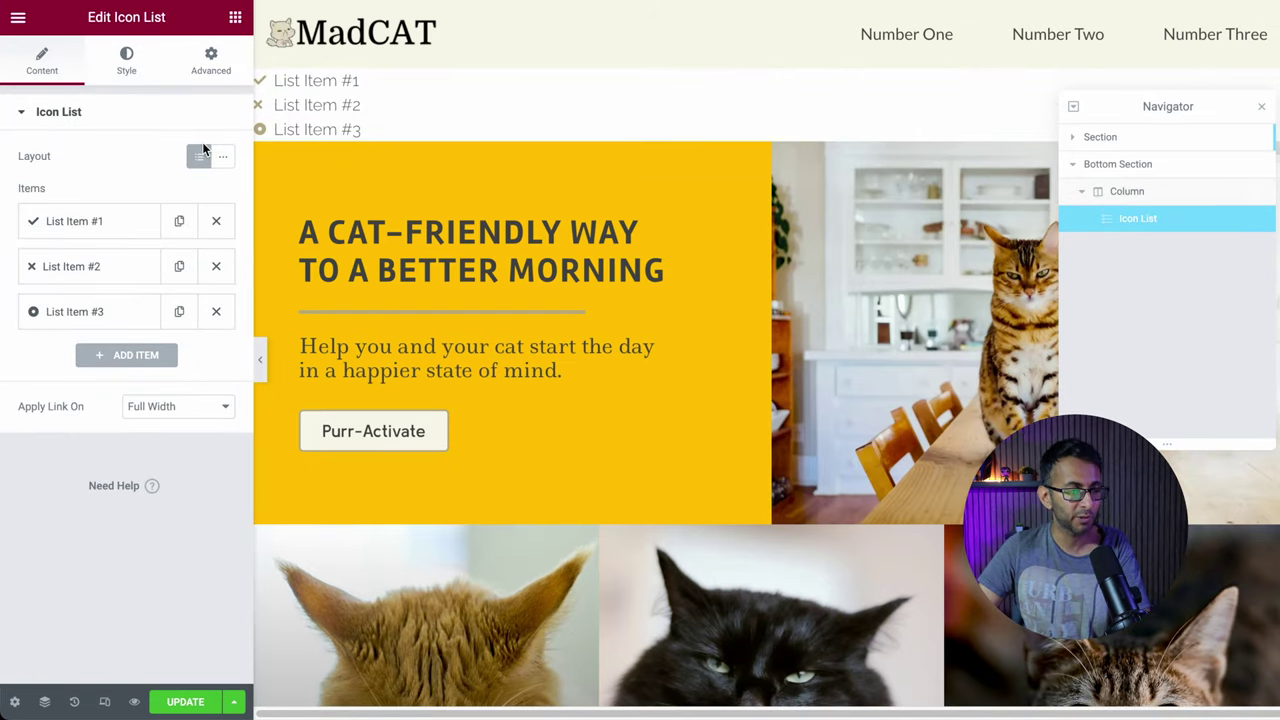
# - Switch the icon list to the inline layout and align its items to the center
pyautogui.click(222, 157)
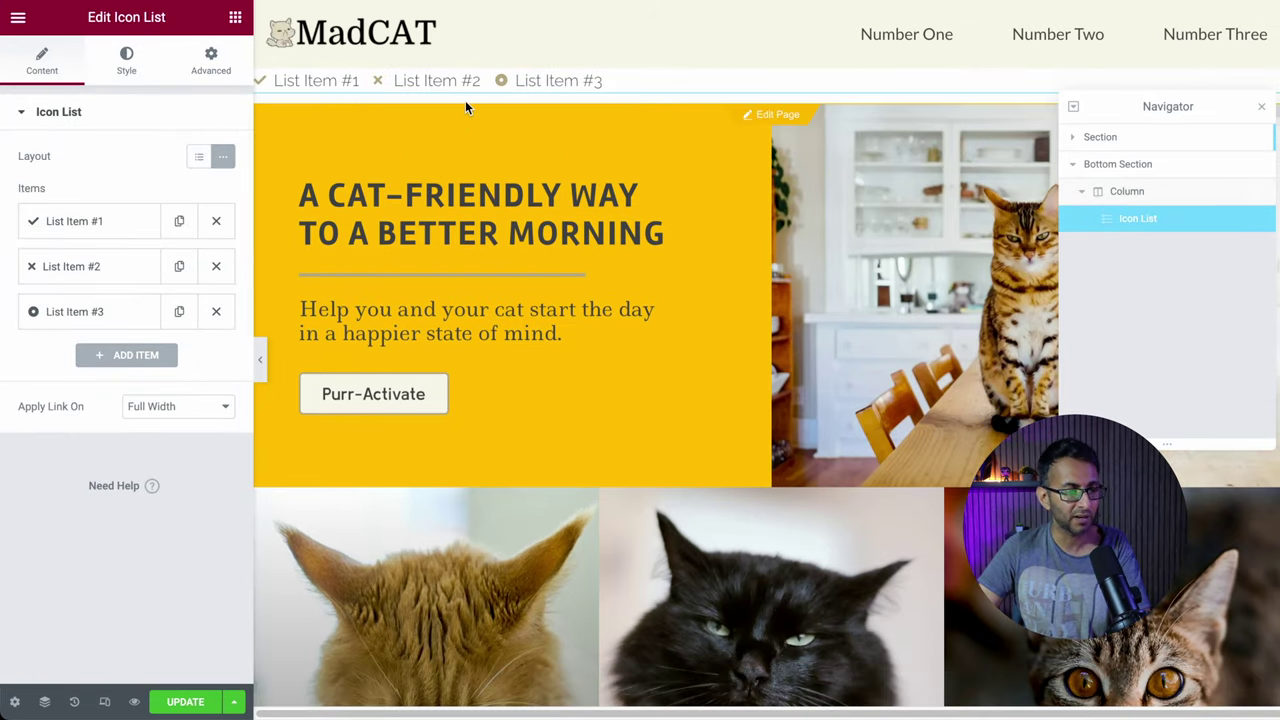
pyautogui.click(136, 70)
pyautogui.click(198, 213)
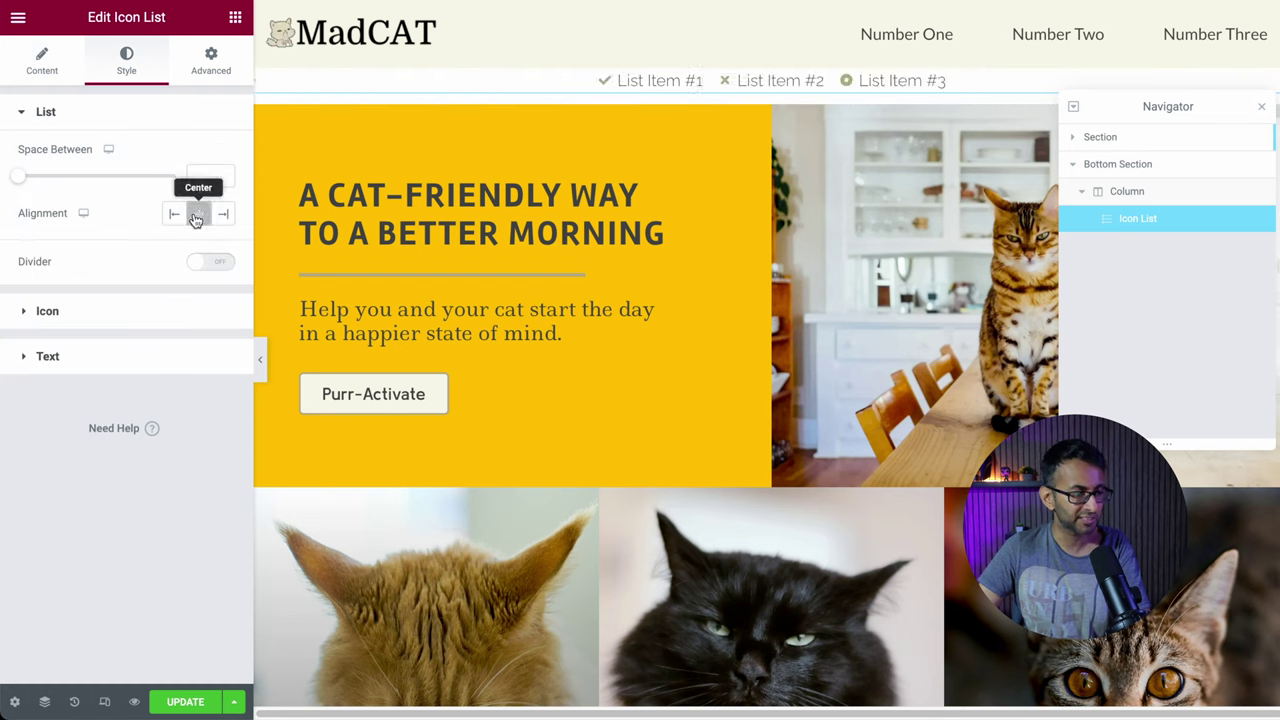
# - Color the list's icons and text white, and set the text typography to size 18 and weight 700
pyautogui.click(188, 310)
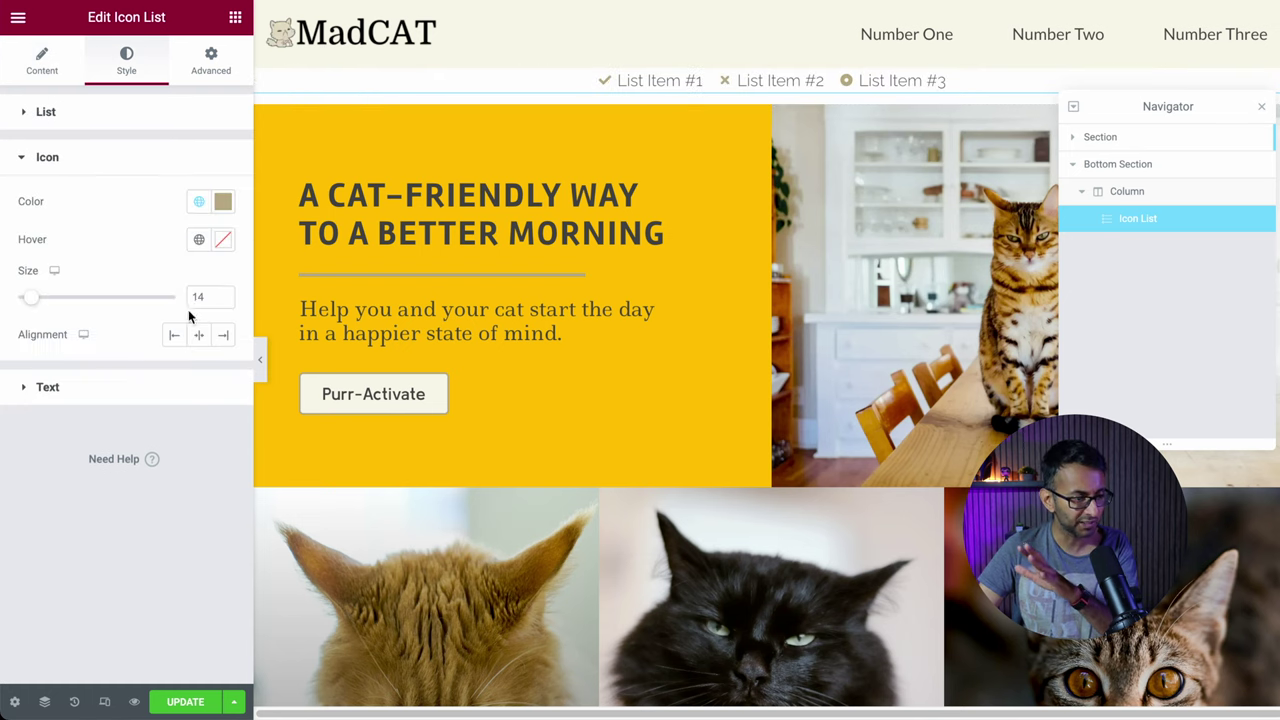
pyautogui.click(199, 202)
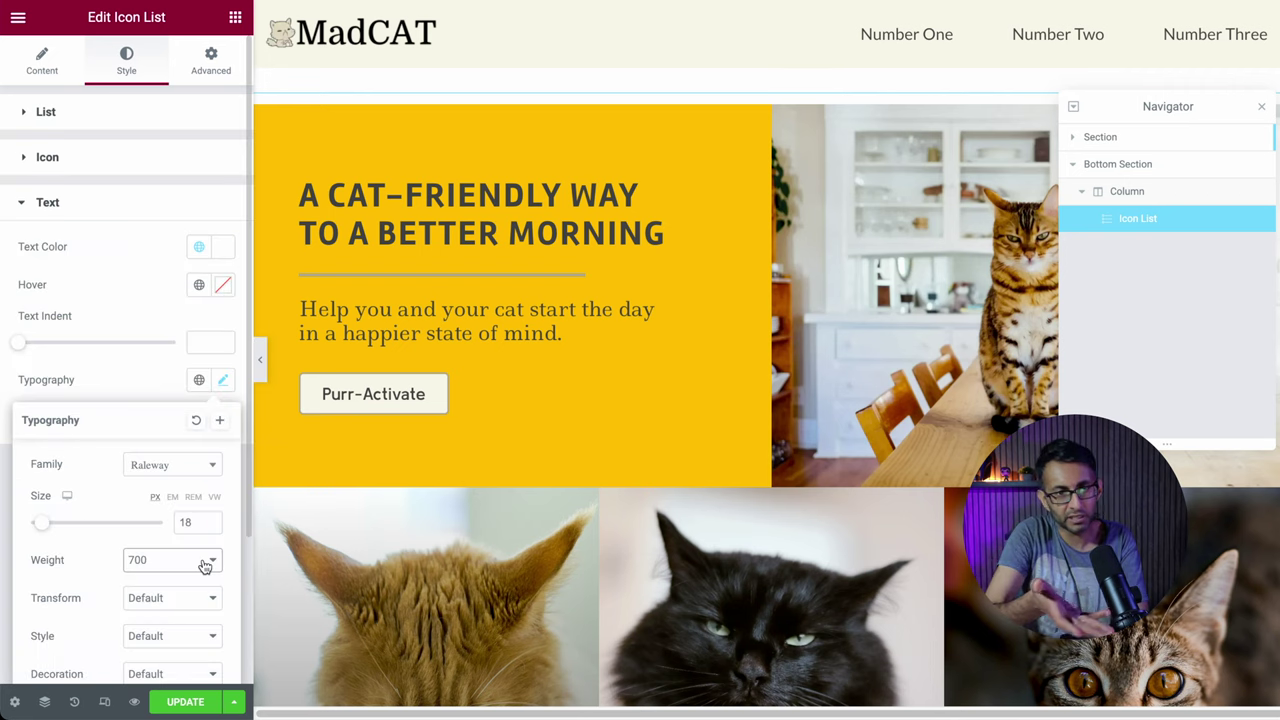
pyautogui.click(86, 257)
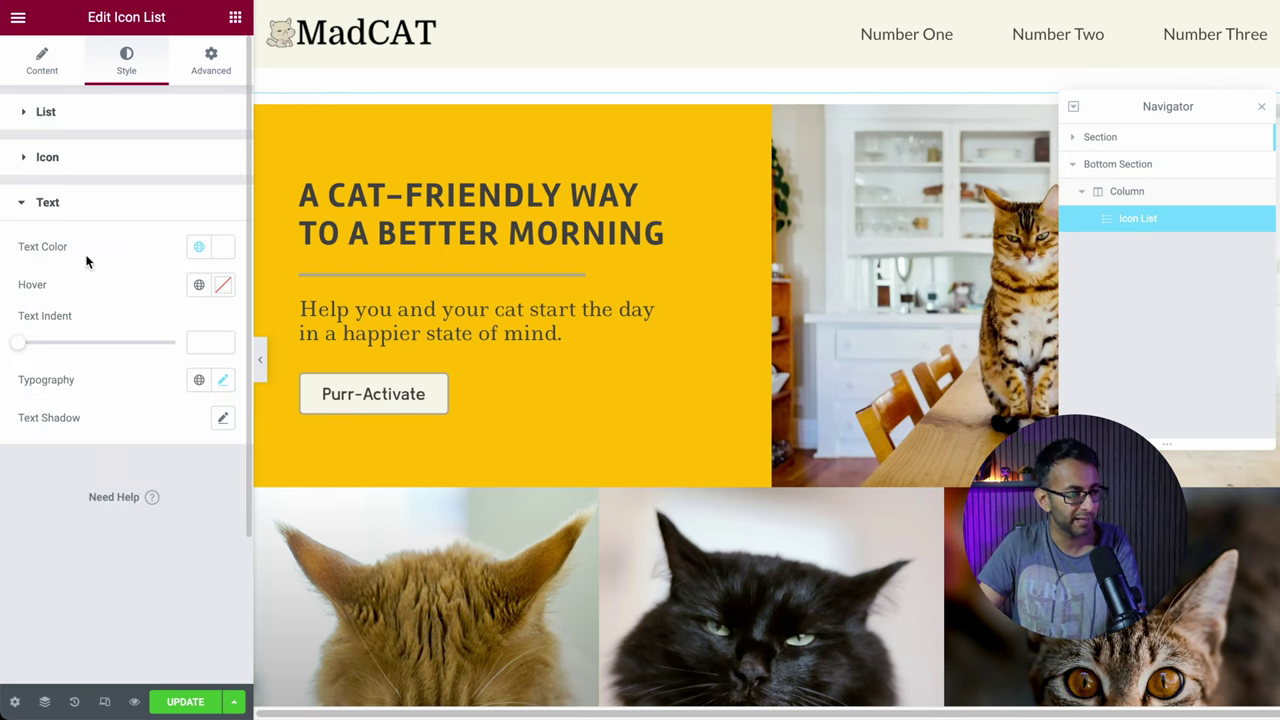
# - Remove the check mark icon from List Item #1 of the icon list
pyautogui.click(46, 55)
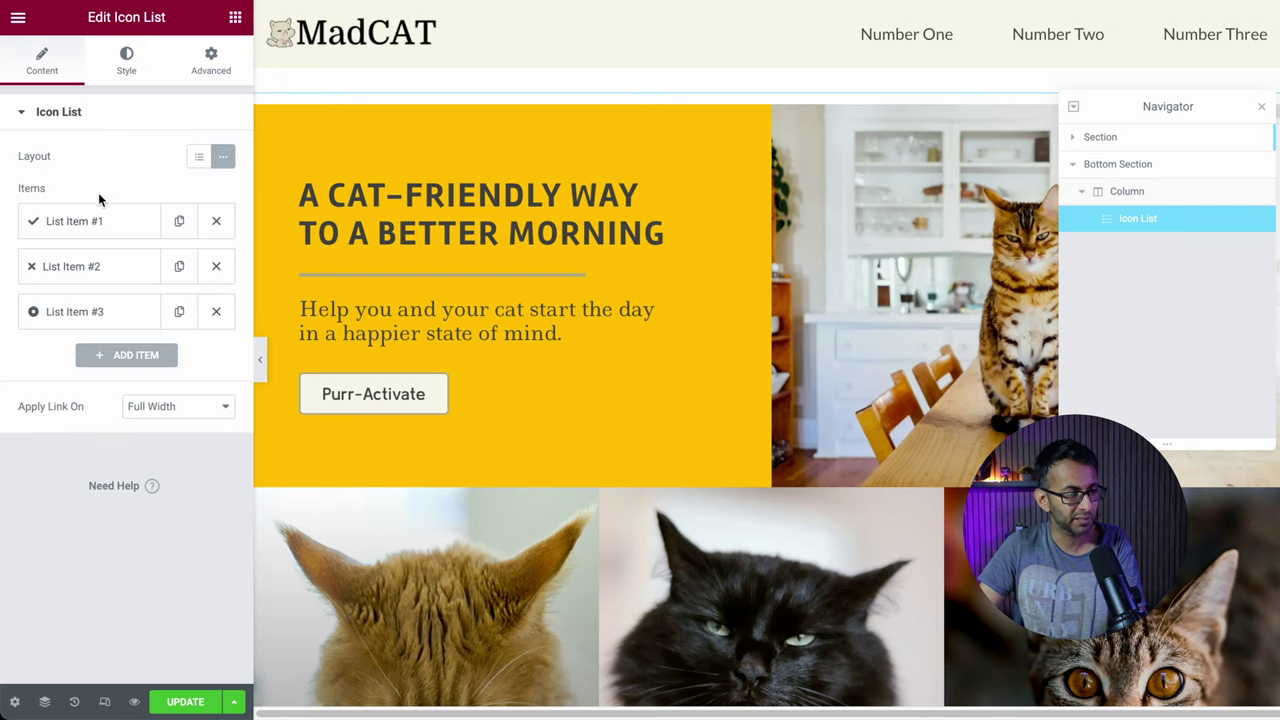
pyautogui.click(100, 221)
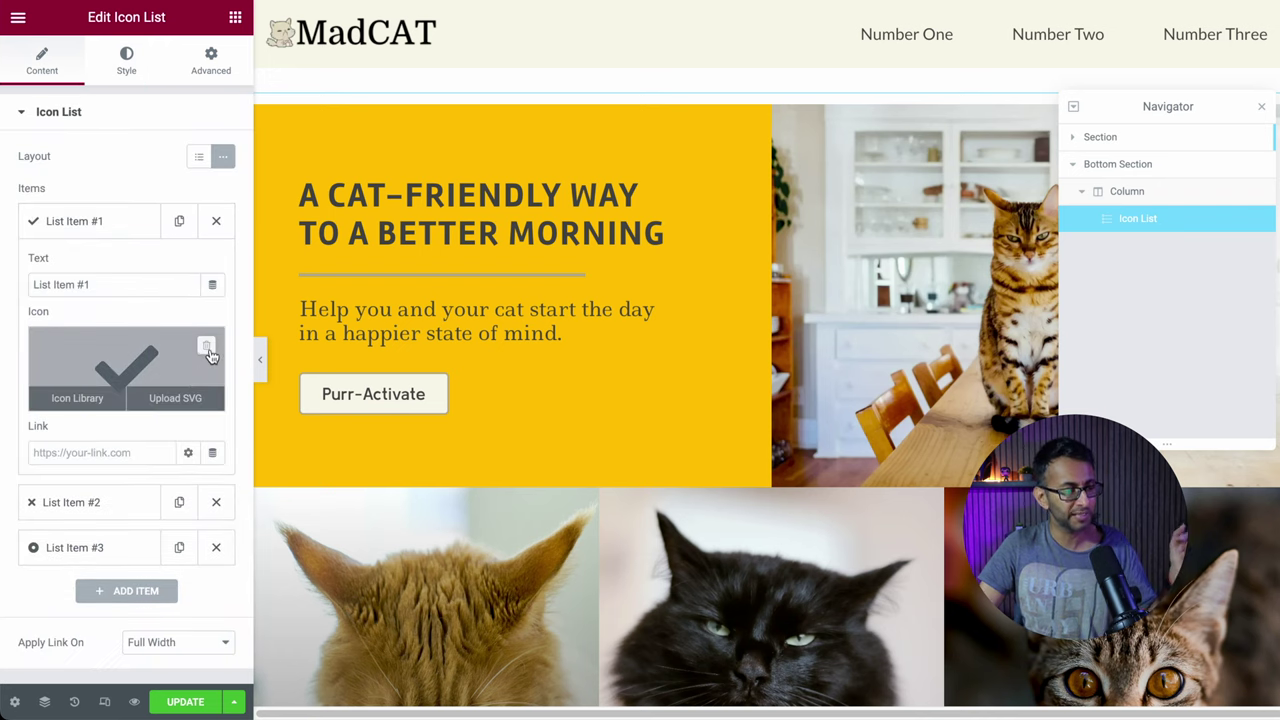
pyautogui.click(206, 346)
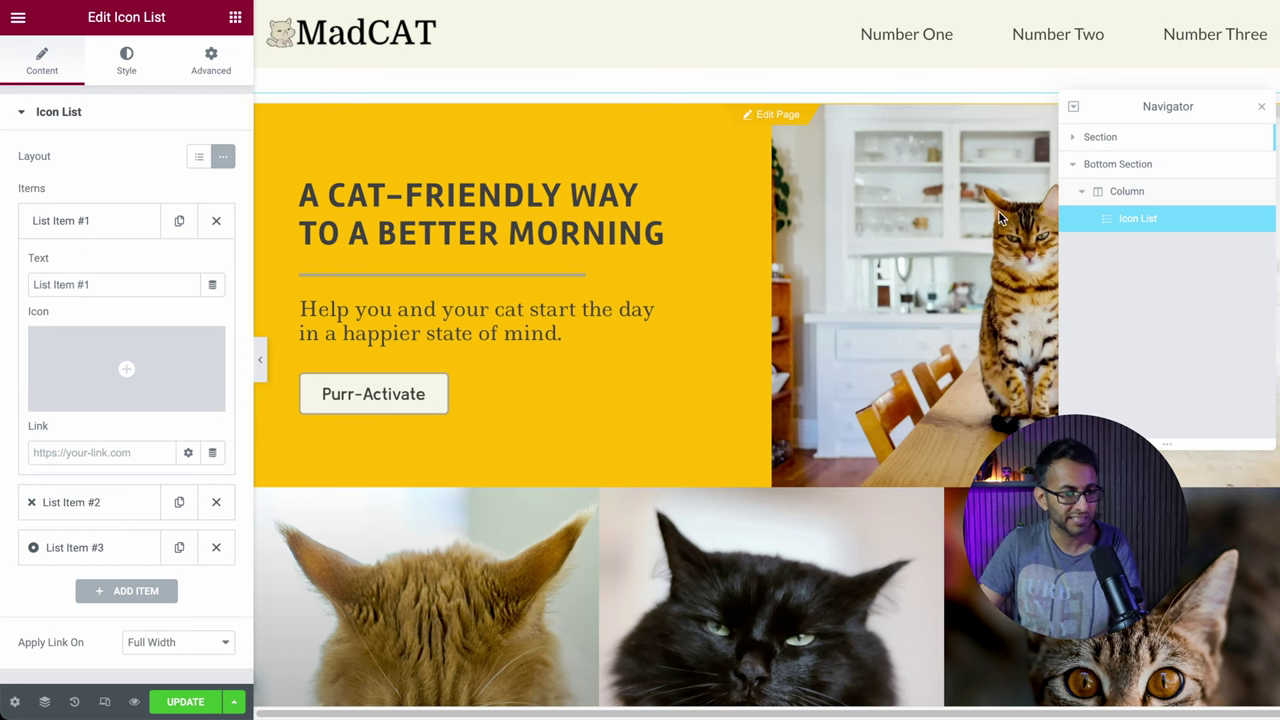
# - Give the icon list a classic background in the dark blue global color and preview it full width
pyautogui.click(222, 75)
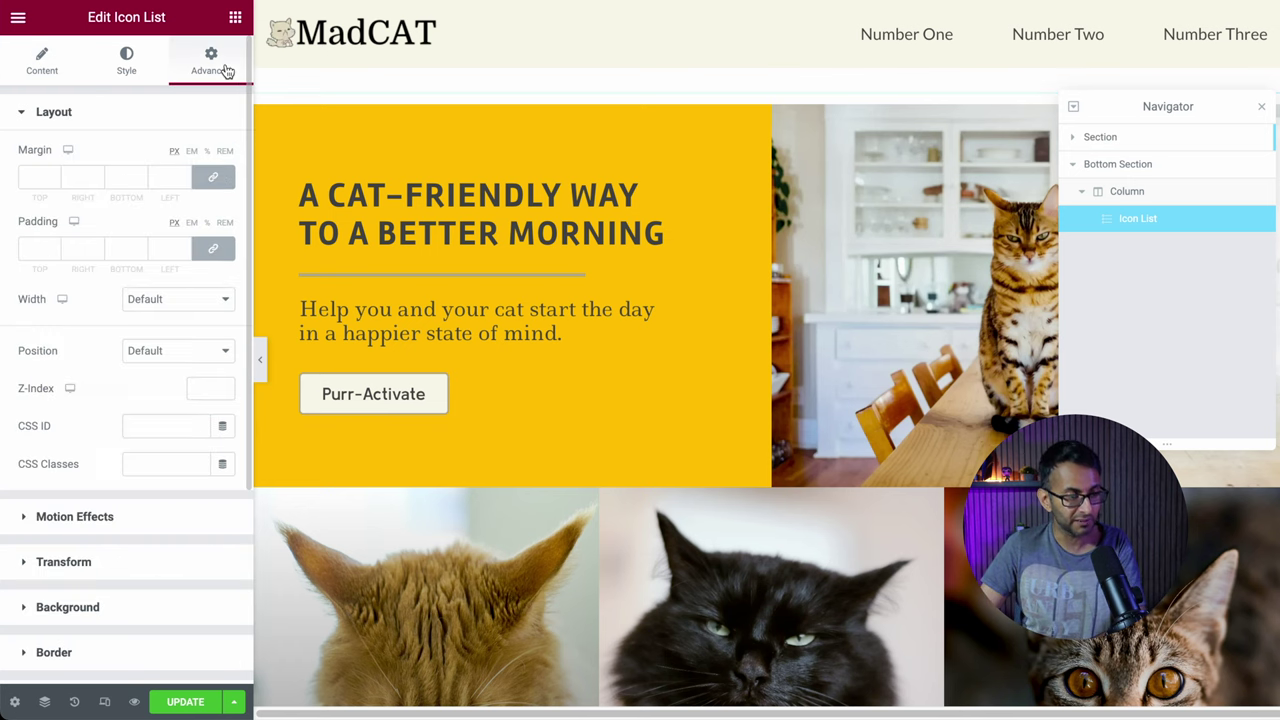
pyautogui.scroll(-2, 140, 530)
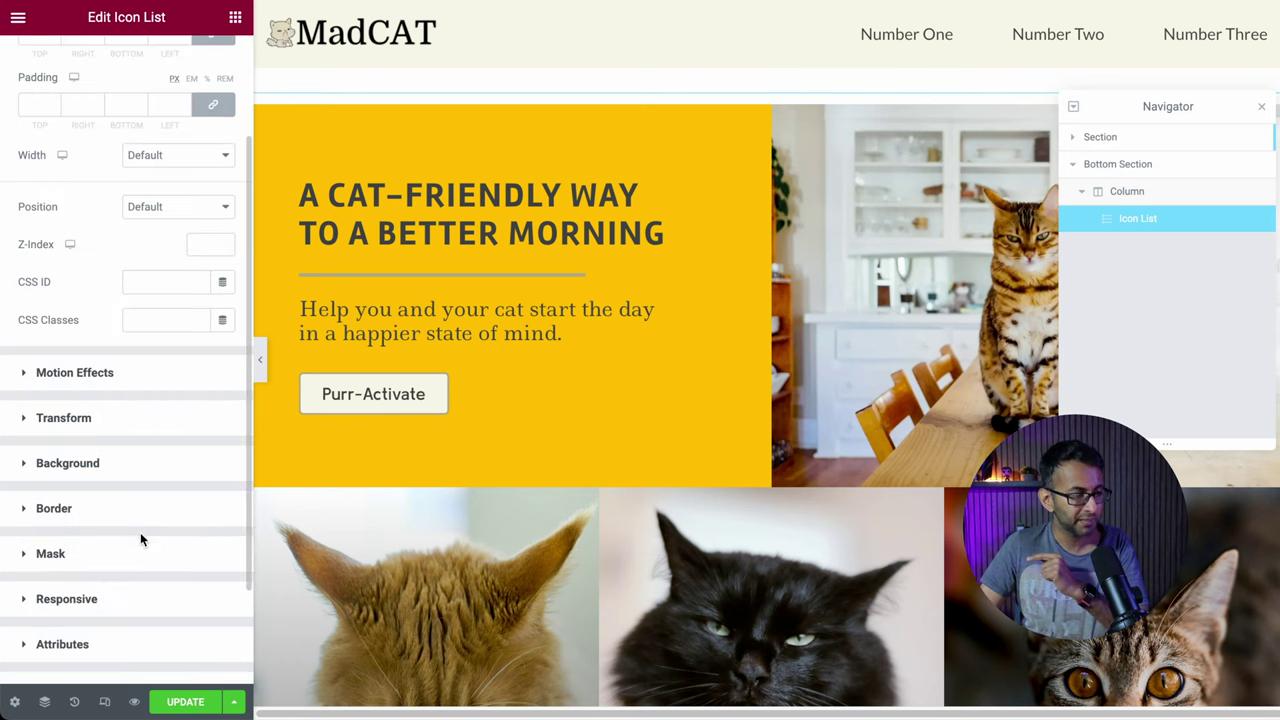
pyautogui.click(127, 462)
pyautogui.click(199, 331)
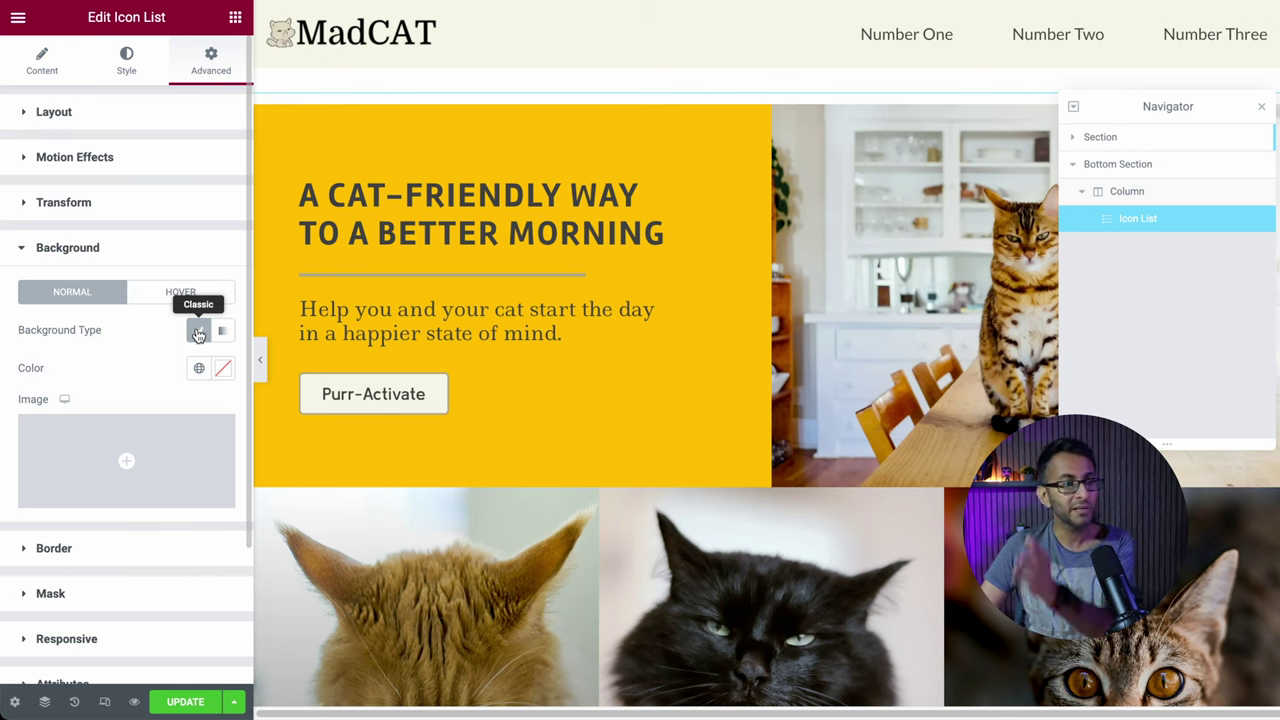
pyautogui.click(201, 369)
pyautogui.scroll(-5, 104, 600)
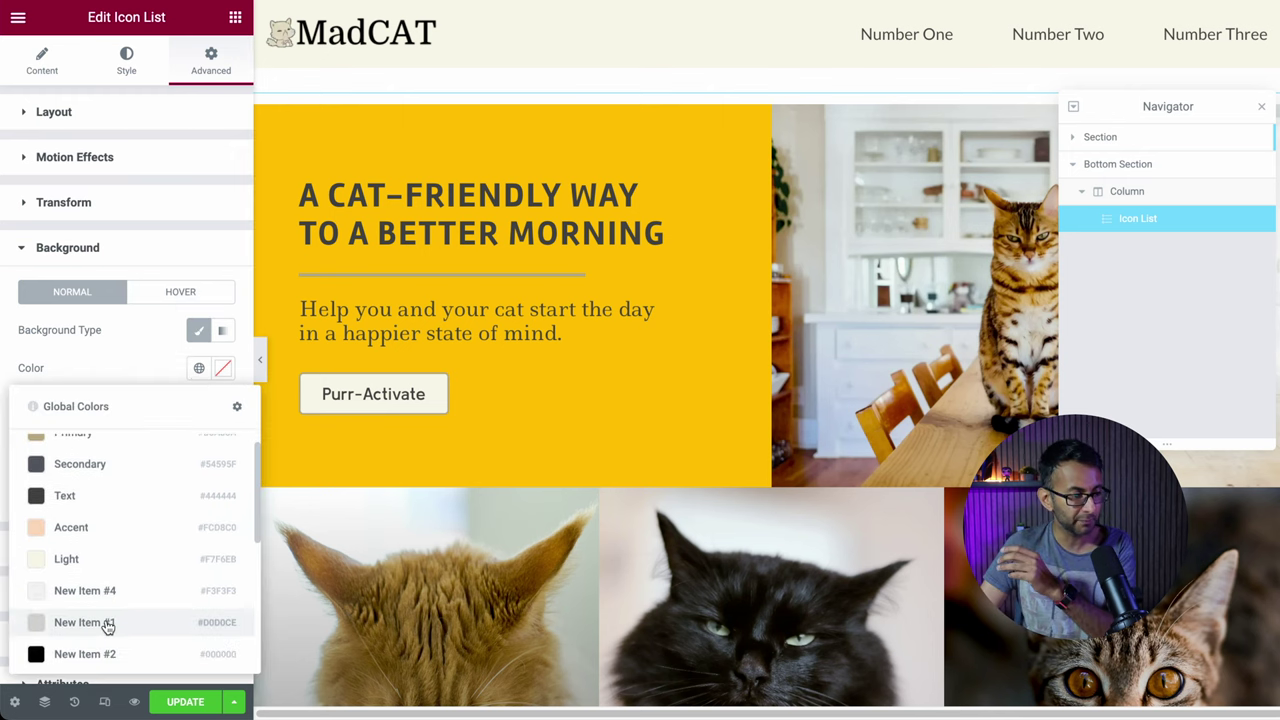
pyautogui.click(106, 648)
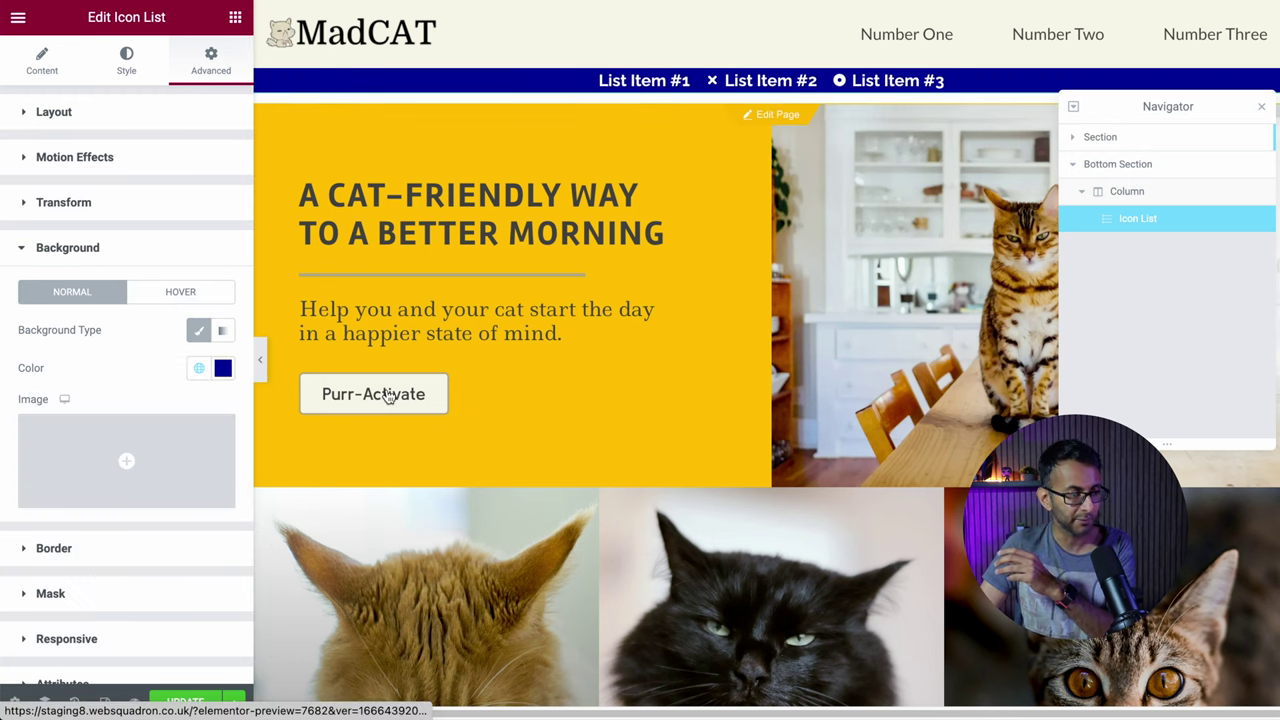
pyautogui.click(258, 362)
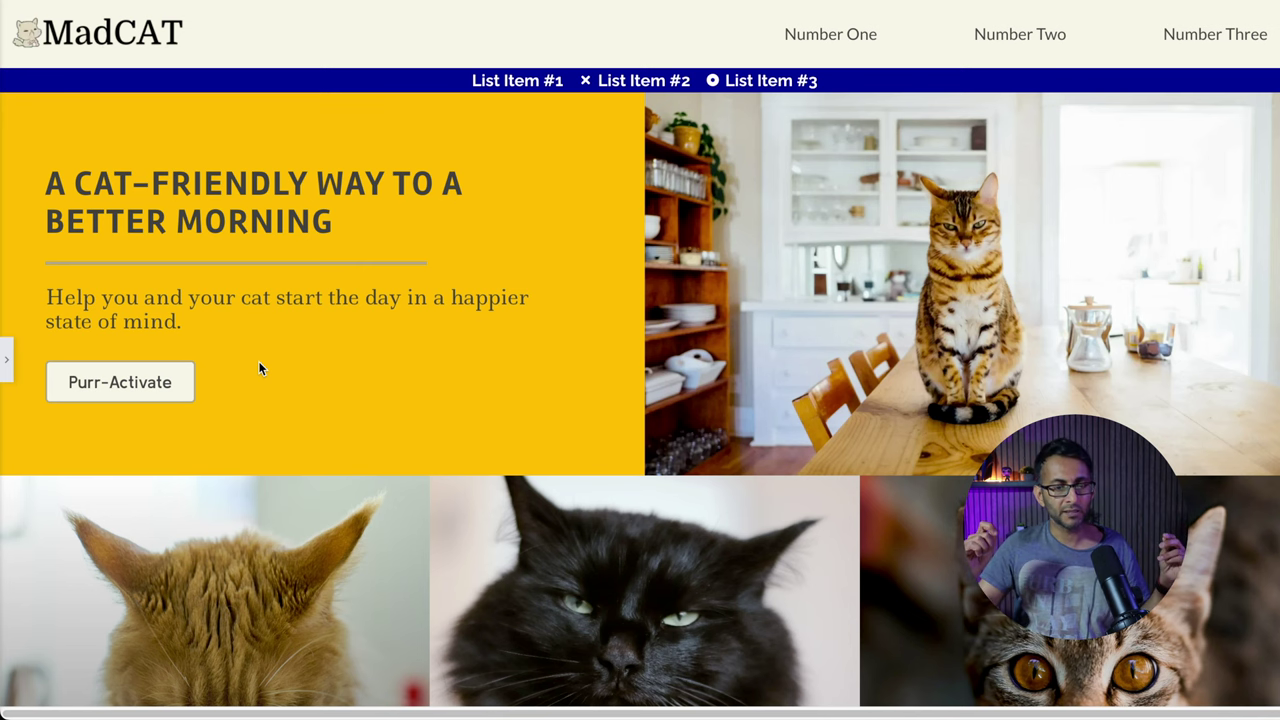
pyautogui.click(8, 366)
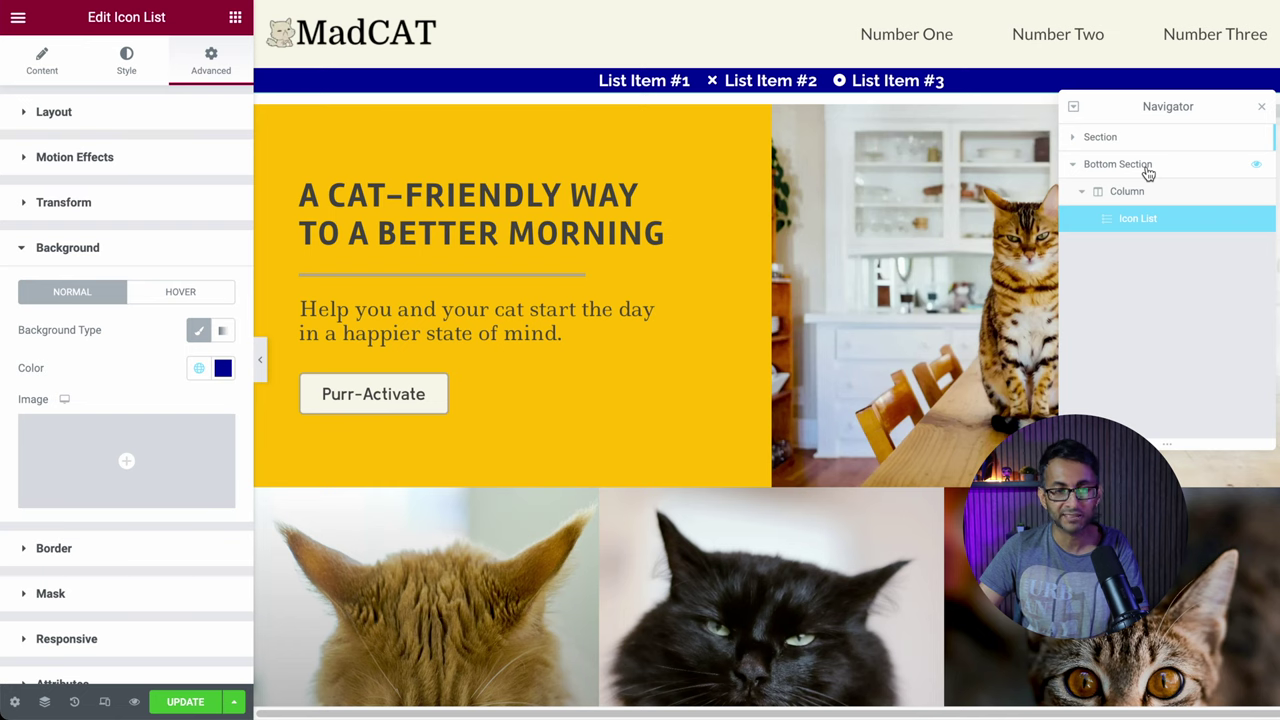
# - Set the Bottom Section's columns gap to No Gap
pyautogui.click(1148, 168)
pyautogui.click(38, 64)
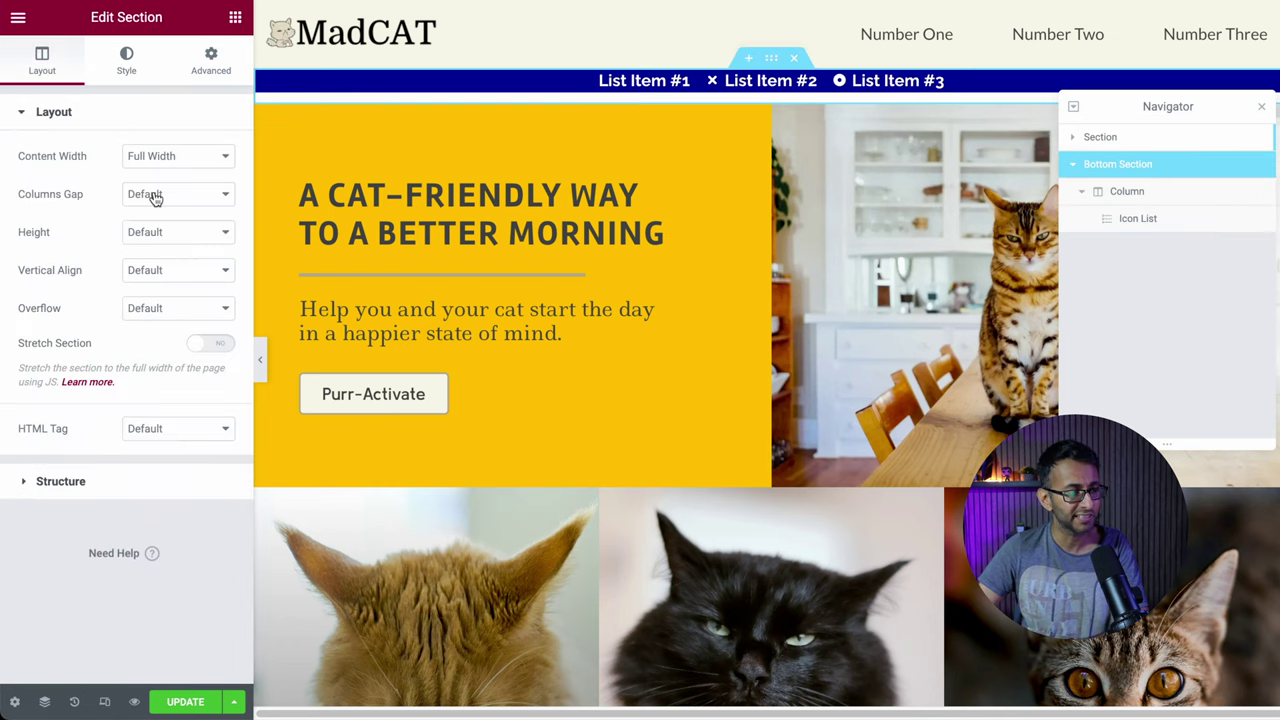
pyautogui.click(145, 192)
pyautogui.click(160, 210)
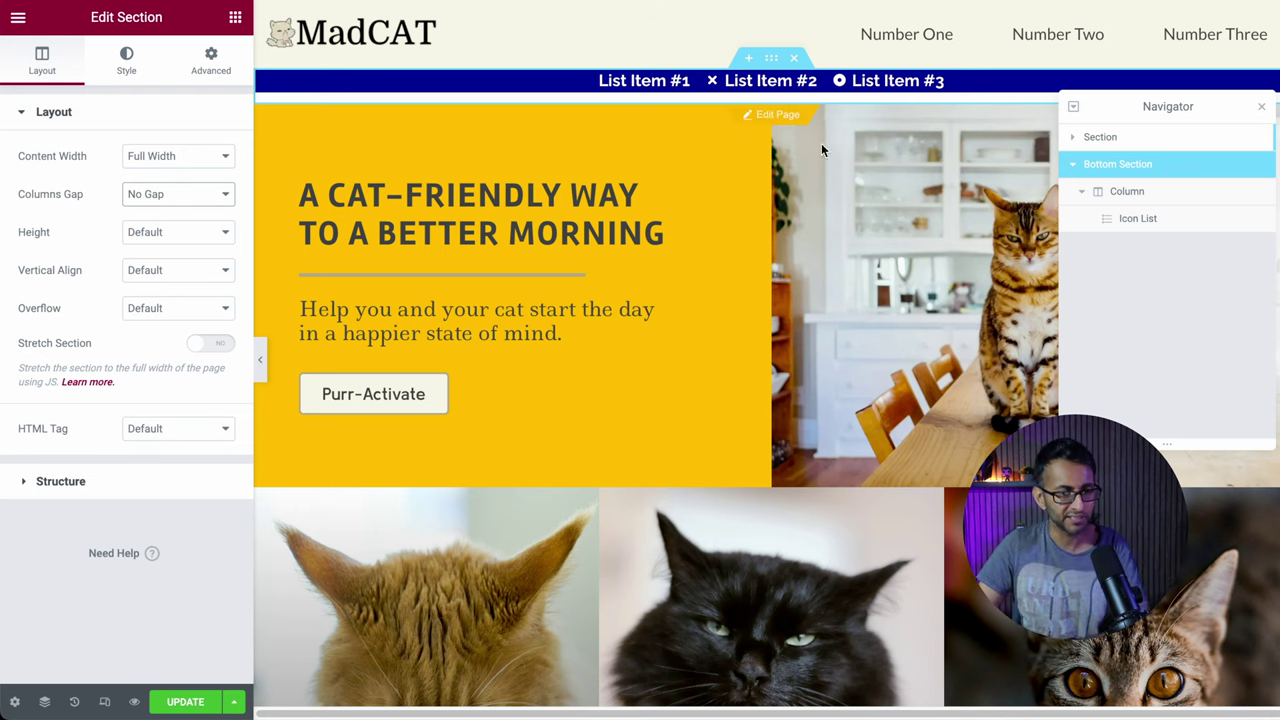
# - Try making the icon list sticky at the bottom in the updated template, and set its Sticky option back to None
pyautogui.click(1139, 219)
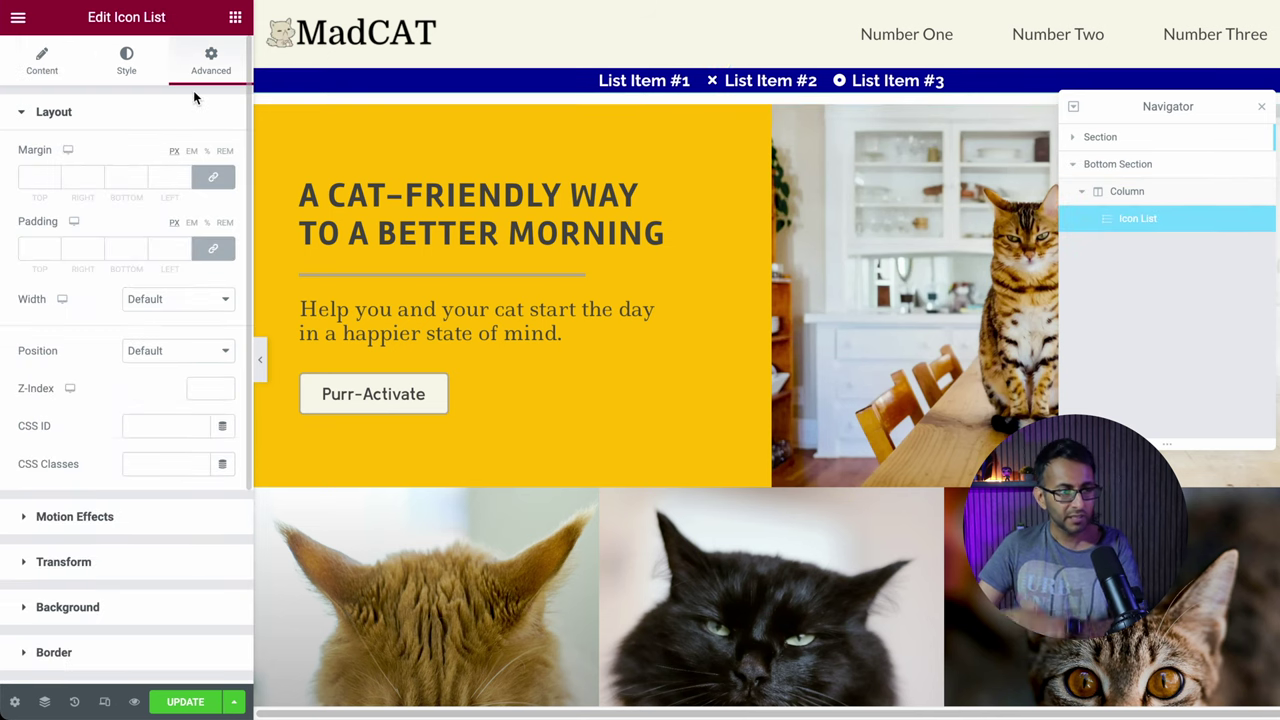
pyautogui.click(158, 517)
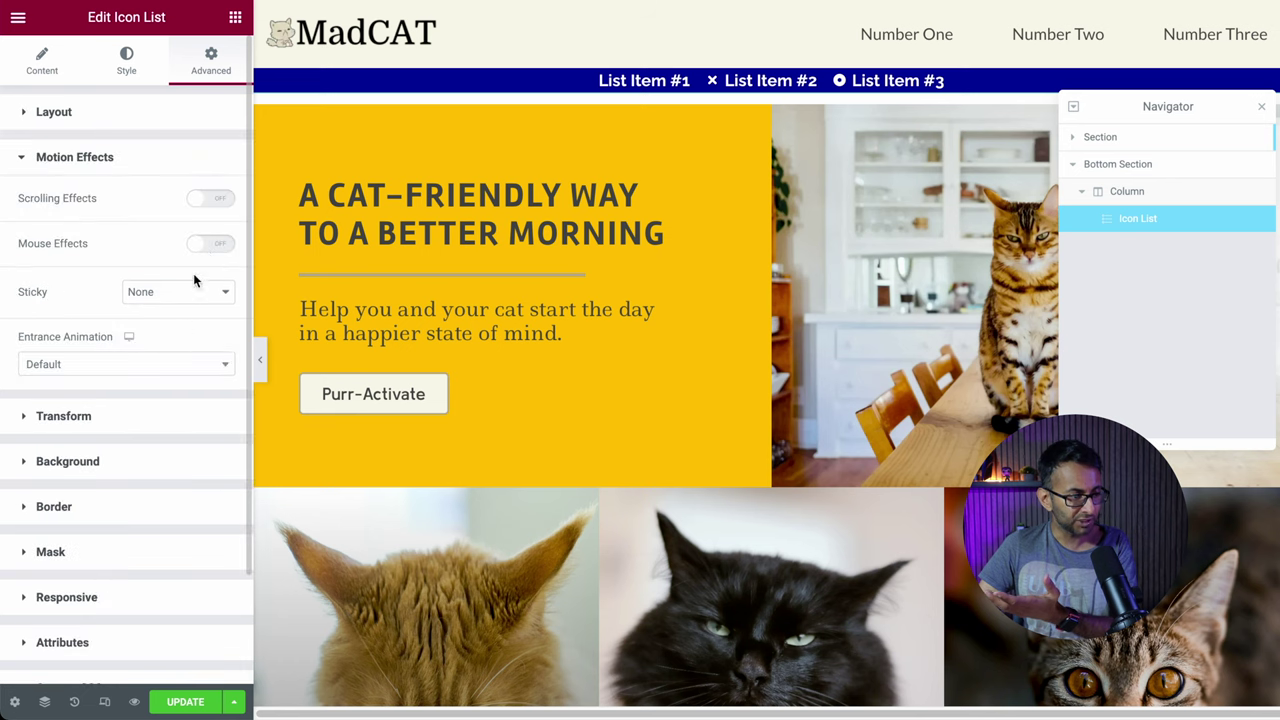
pyautogui.click(177, 291)
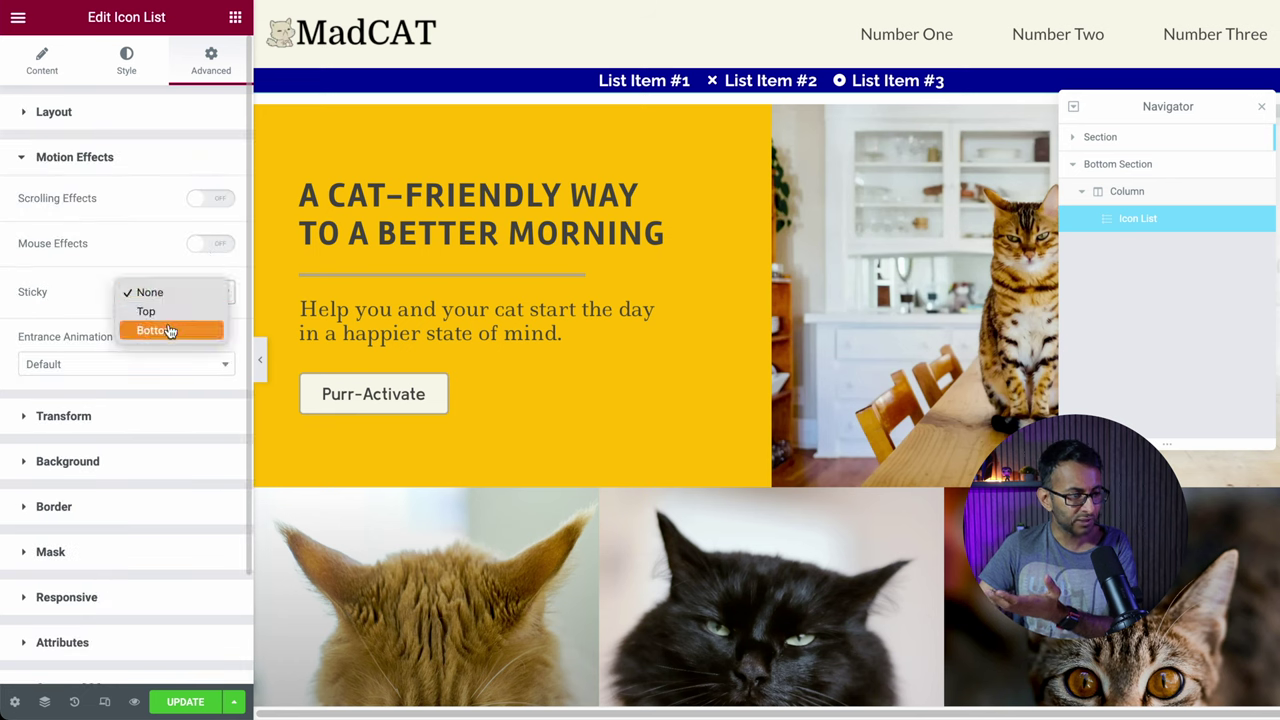
pyautogui.click(170, 331)
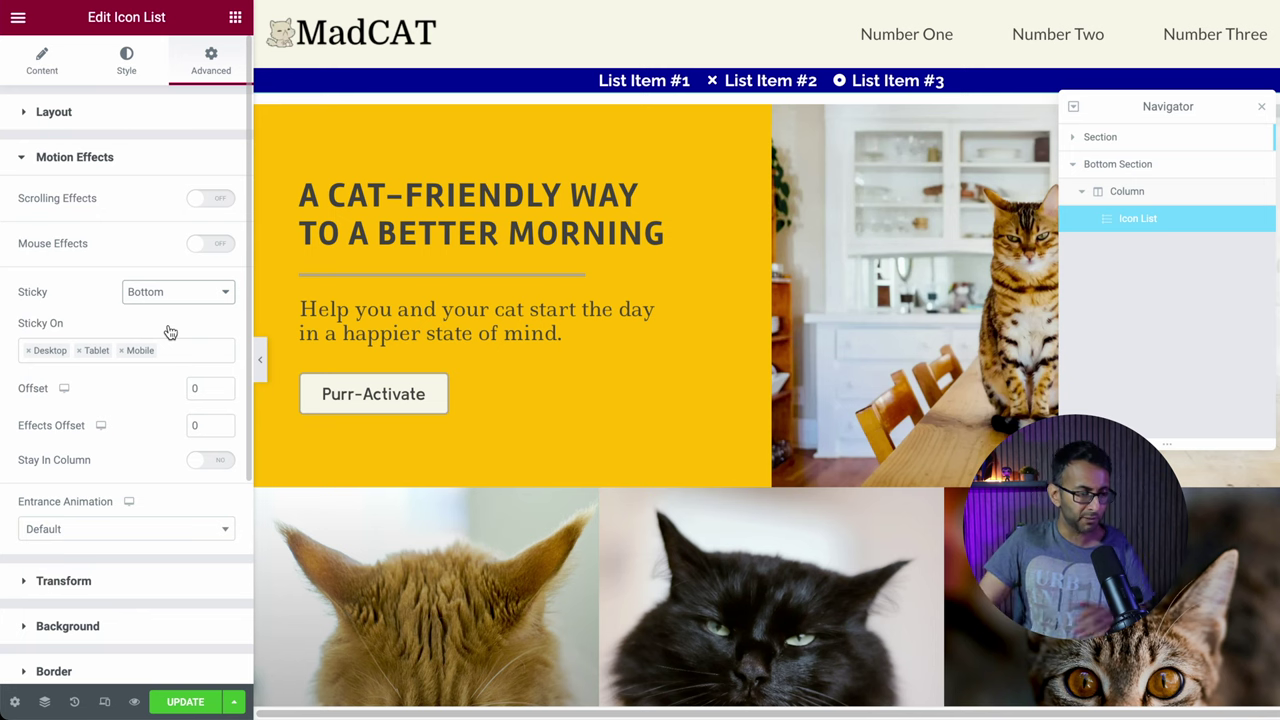
pyautogui.click(206, 699)
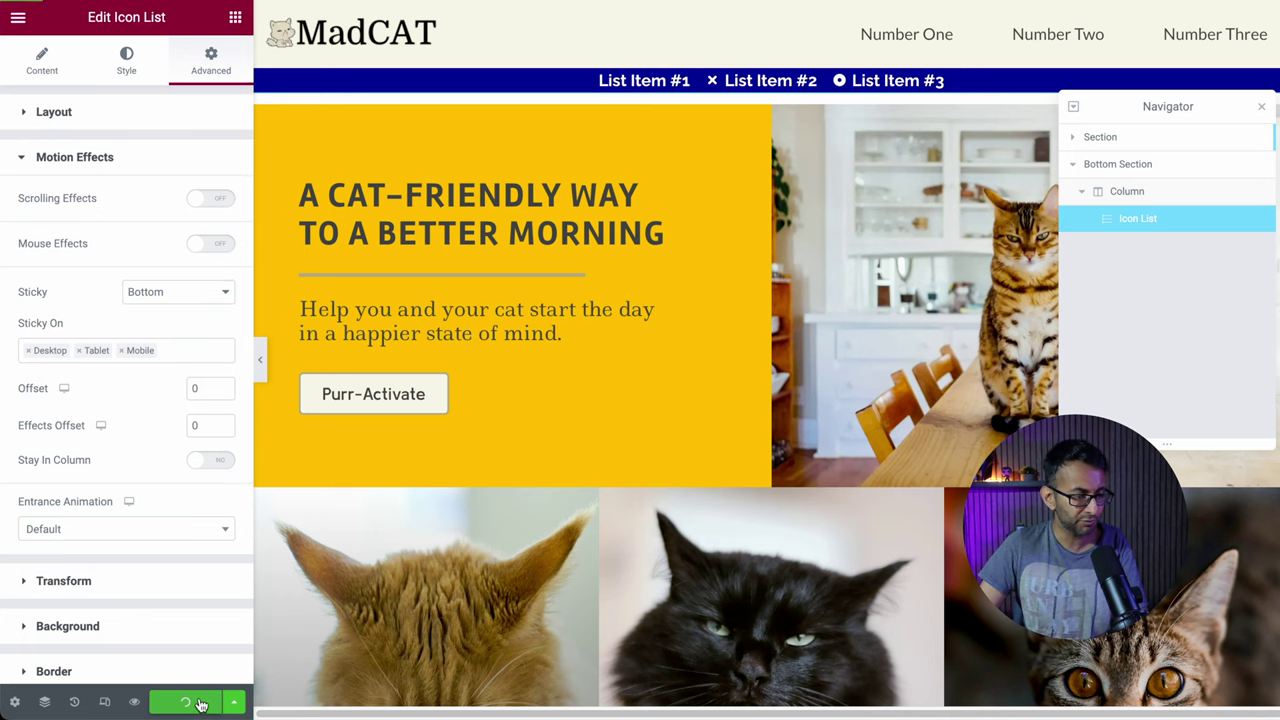
pyautogui.click(259, 370)
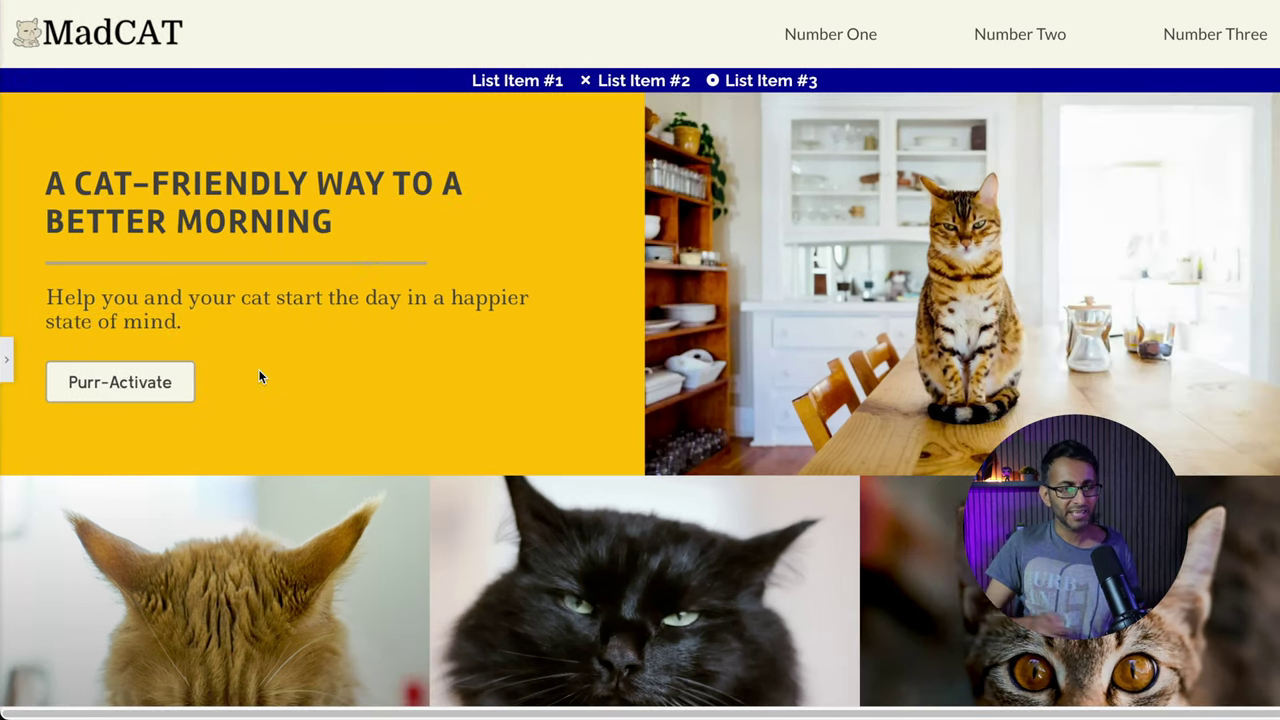
pyautogui.click(7, 359)
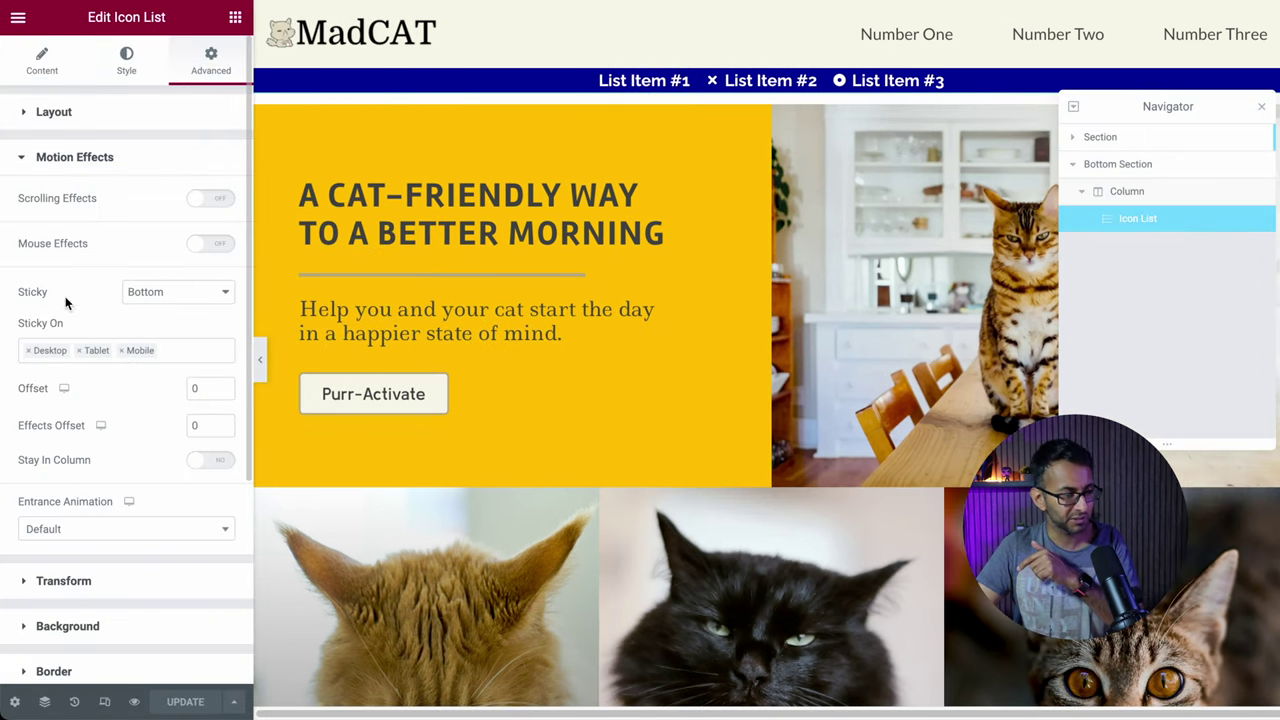
pyautogui.click(222, 291)
pyautogui.click(177, 253)
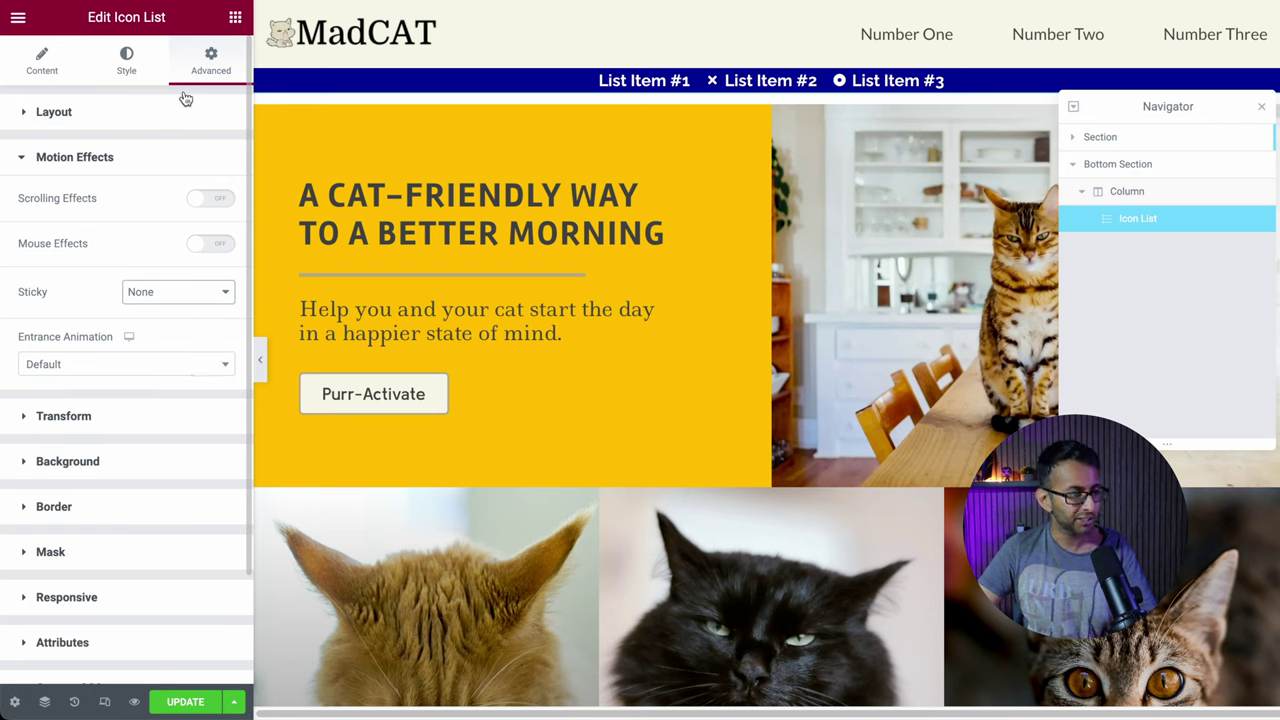
# - Set the icon list's Z-Index to 9999 and update the template
pyautogui.click(155, 120)
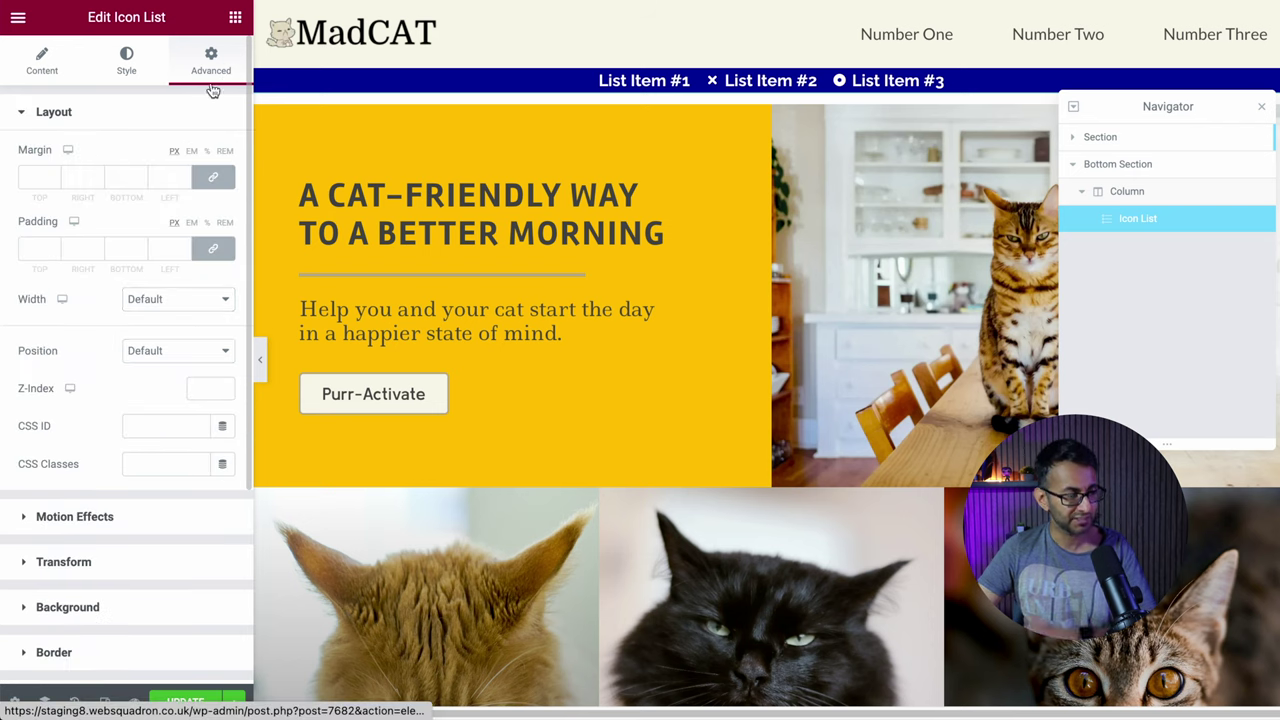
pyautogui.click(205, 388)
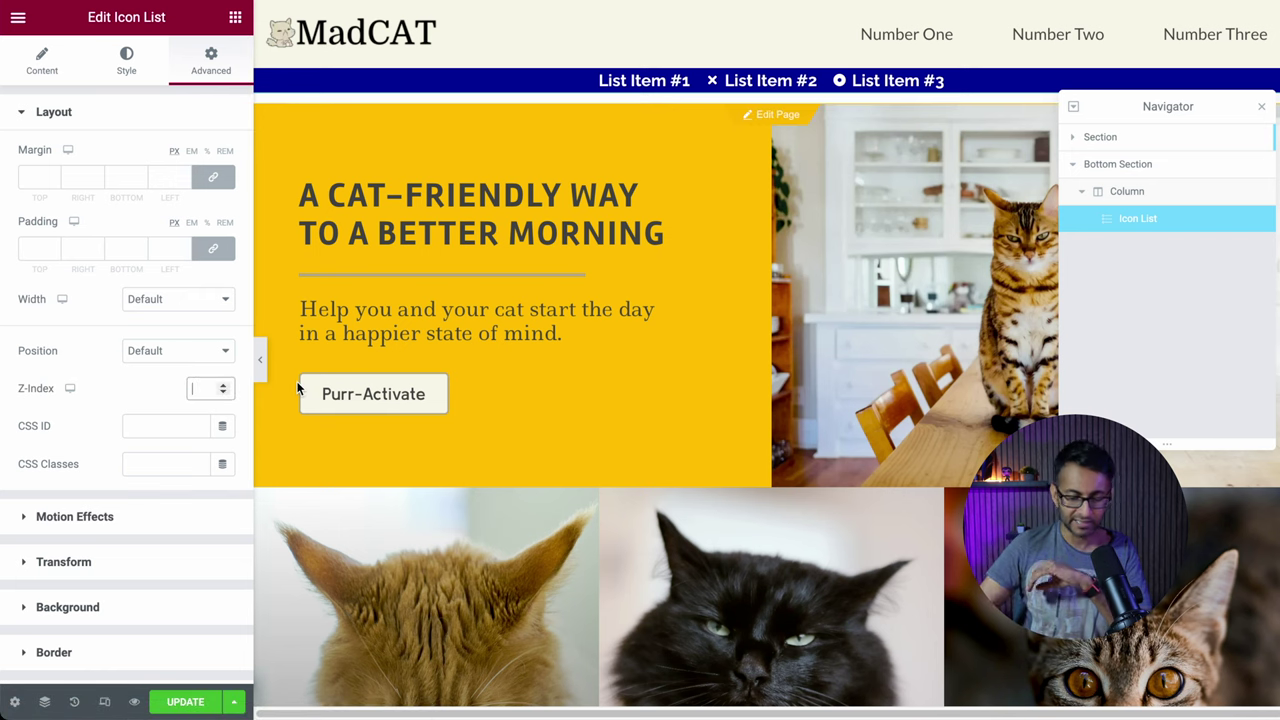
pyautogui.write('9999')
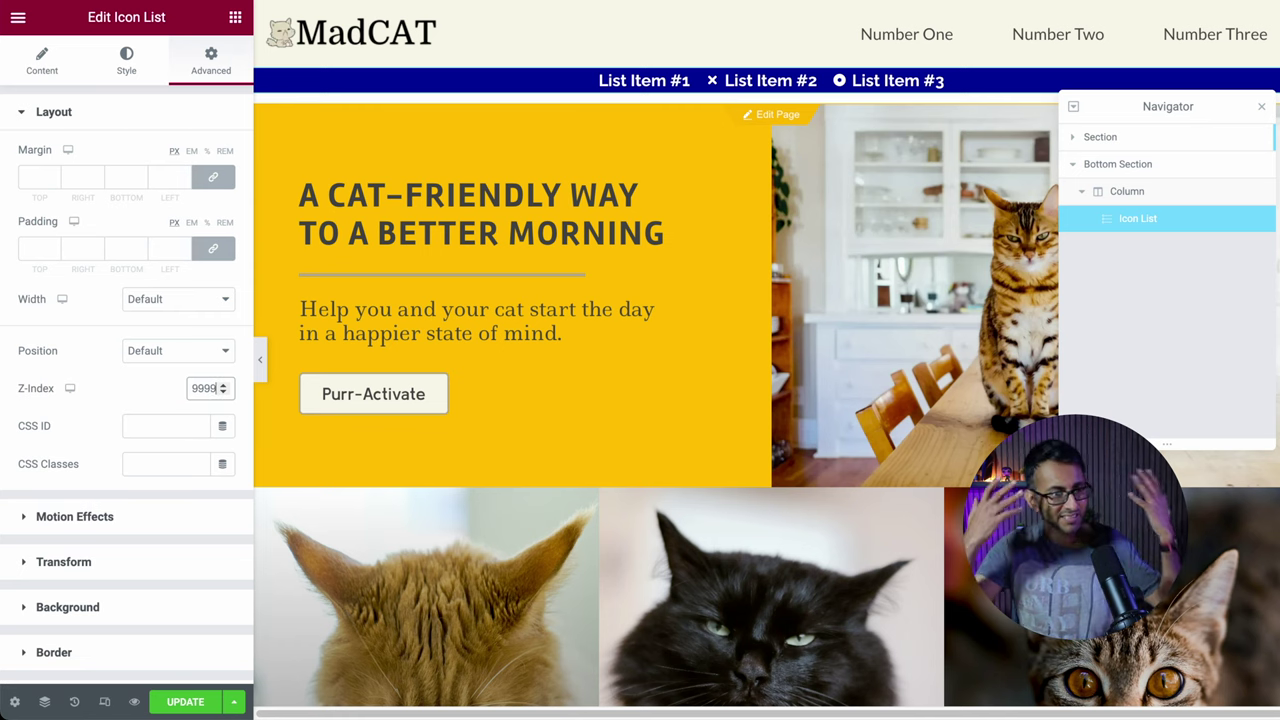
pyautogui.click(182, 705)
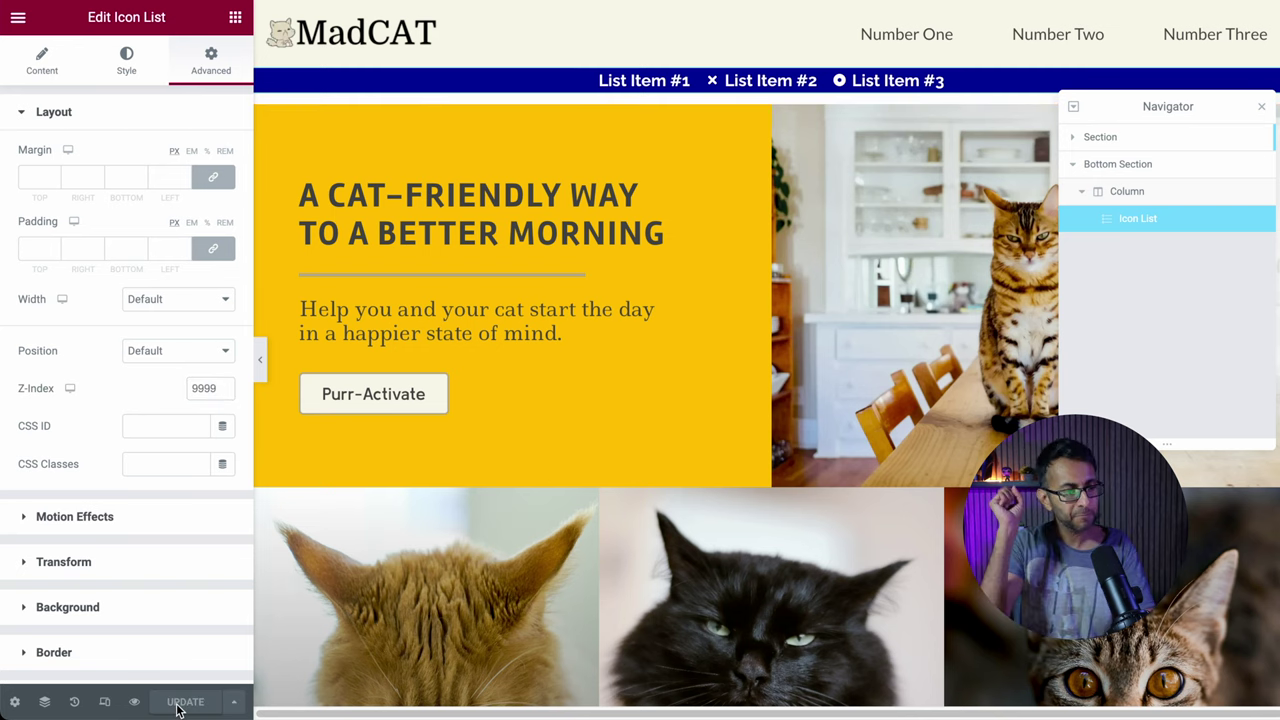
pyautogui.moveTo(183, 716)
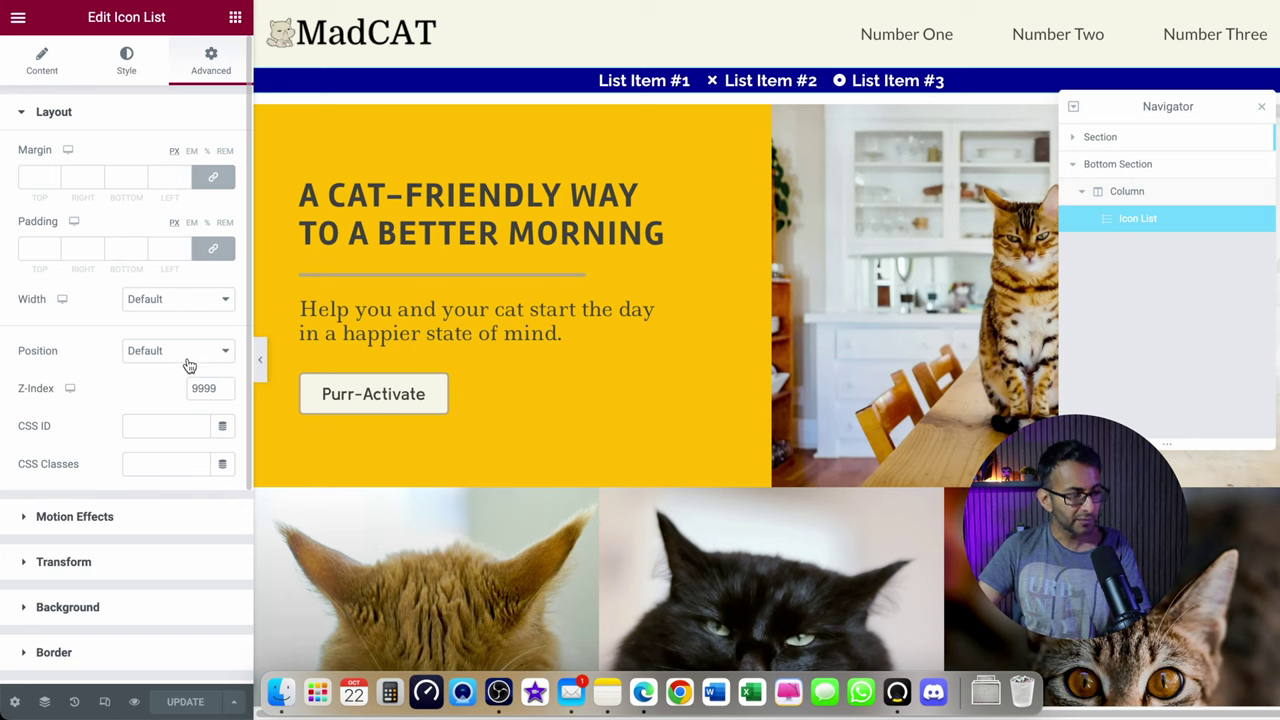
# - Give the icon list a custom width of 100%
pyautogui.click(197, 302)
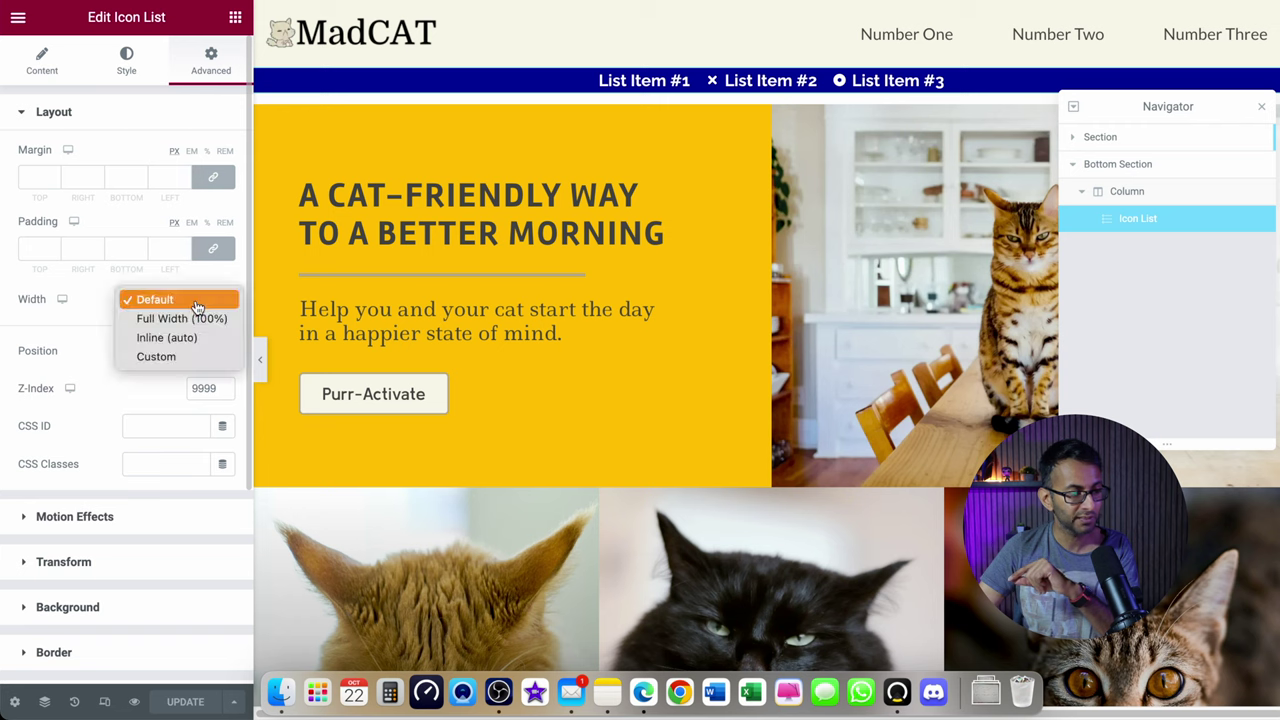
pyautogui.click(192, 358)
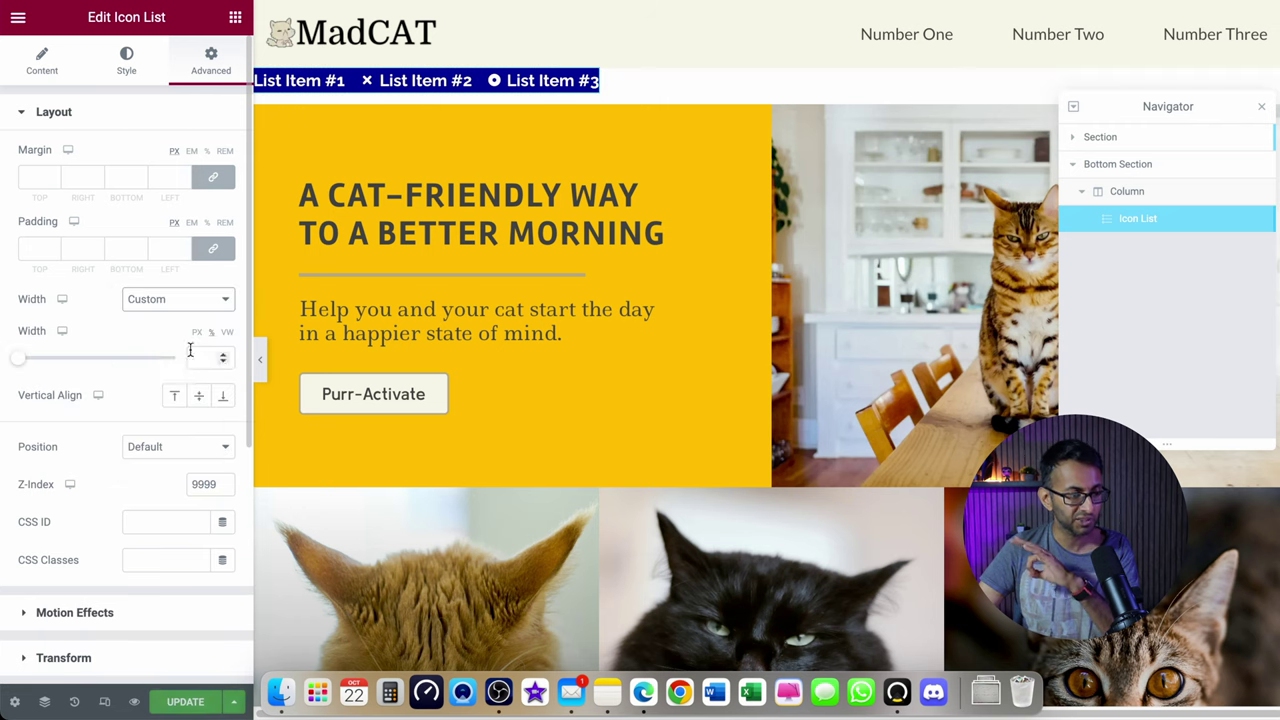
pyautogui.click(201, 352)
pyautogui.write('10')
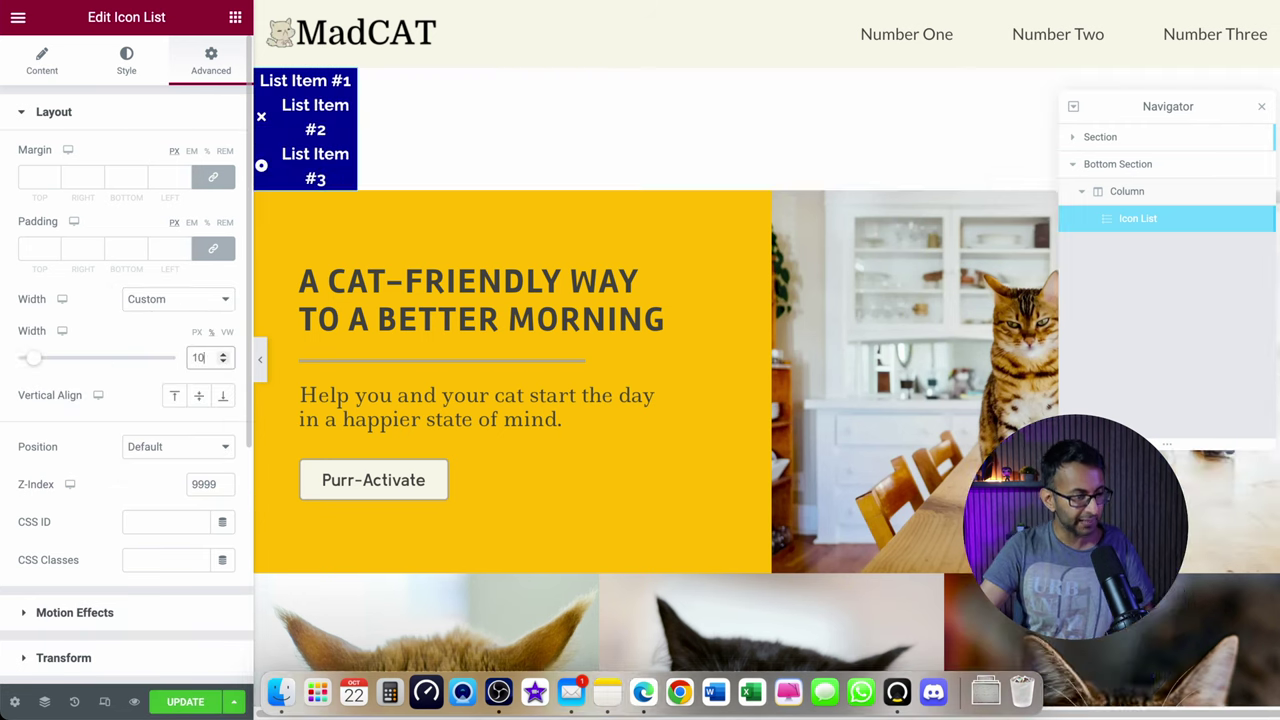
pyautogui.write('0')
pyautogui.click(200, 298)
pyautogui.click(185, 301)
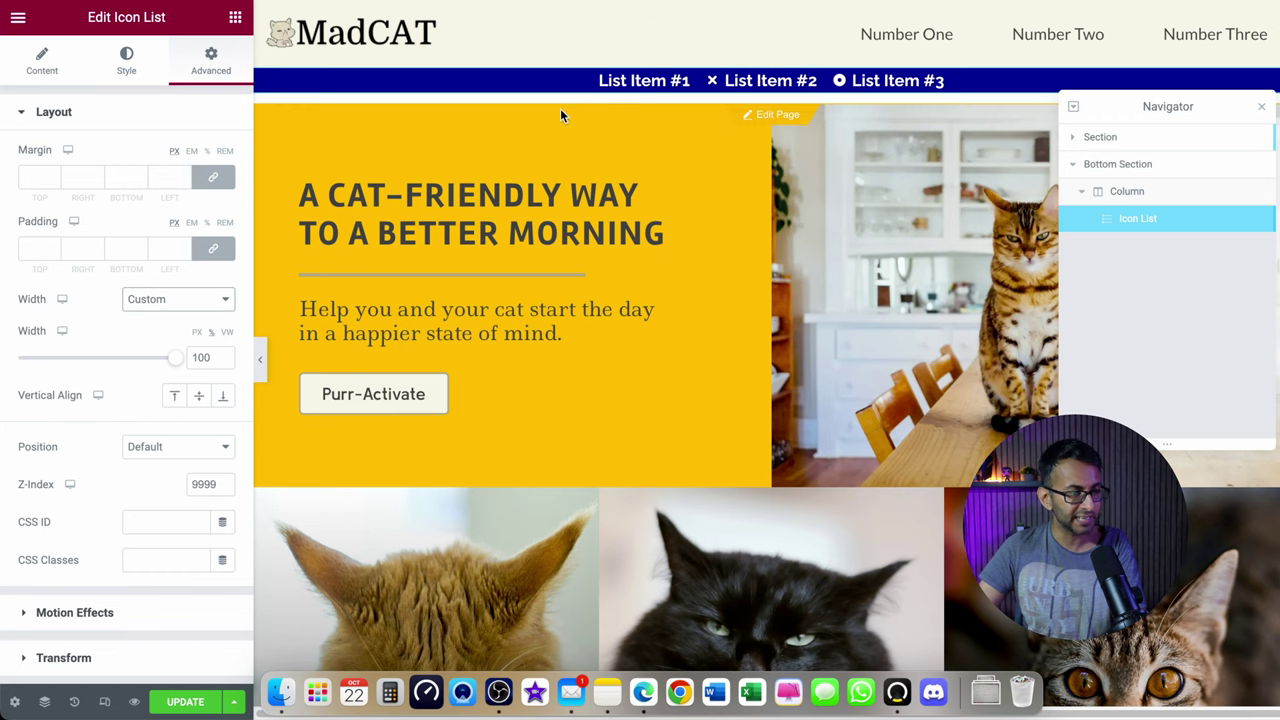
# - Unlink the icon list's padding values and set all four sides to 5 px
pyautogui.click(209, 251)
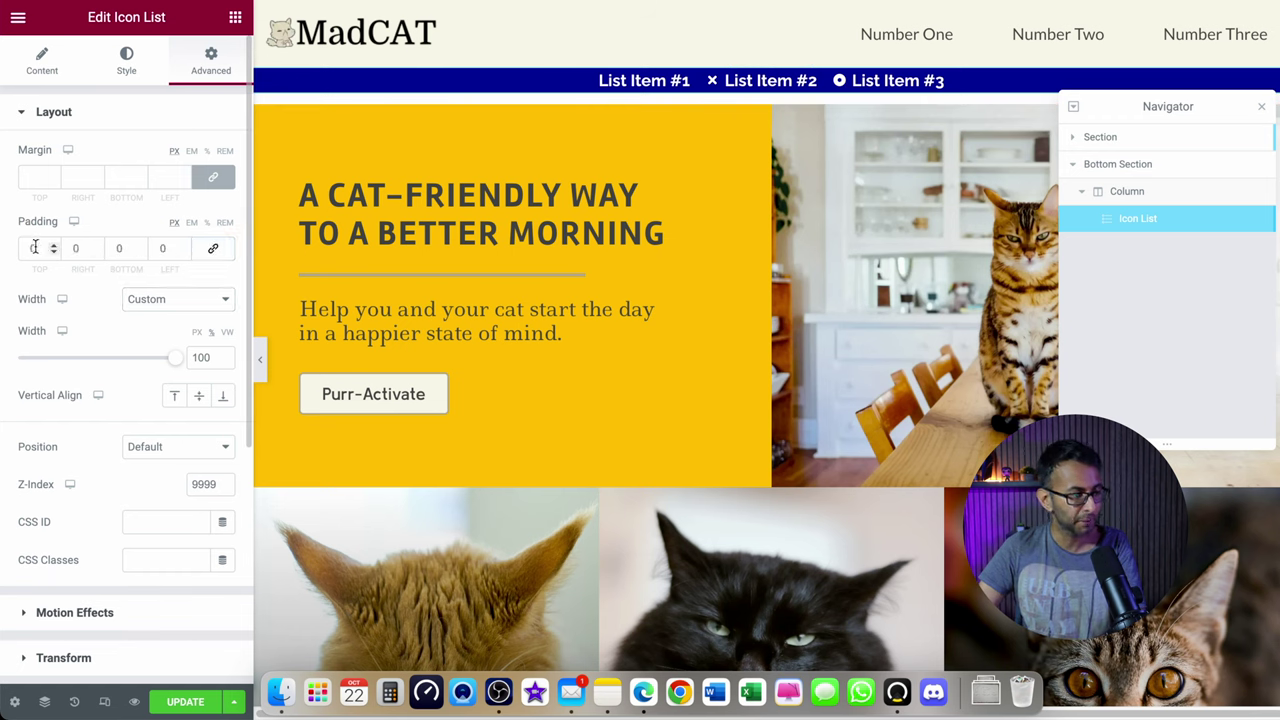
pyautogui.moveTo(43, 248); pyautogui.dragTo(3, 250)
pyautogui.write('5')
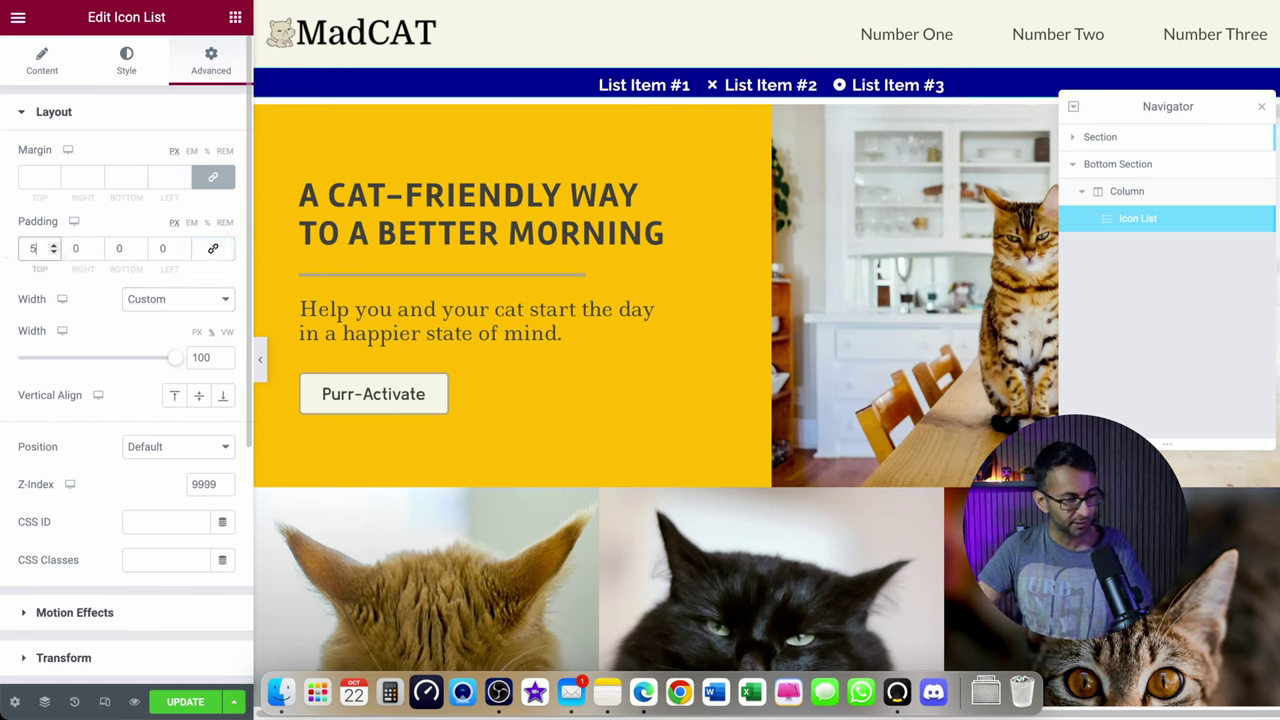
pyautogui.press('Tab')
pyautogui.write('5')
pyautogui.press('Tab')
pyautogui.write('5')
pyautogui.press('Tab')
pyautogui.write('5')
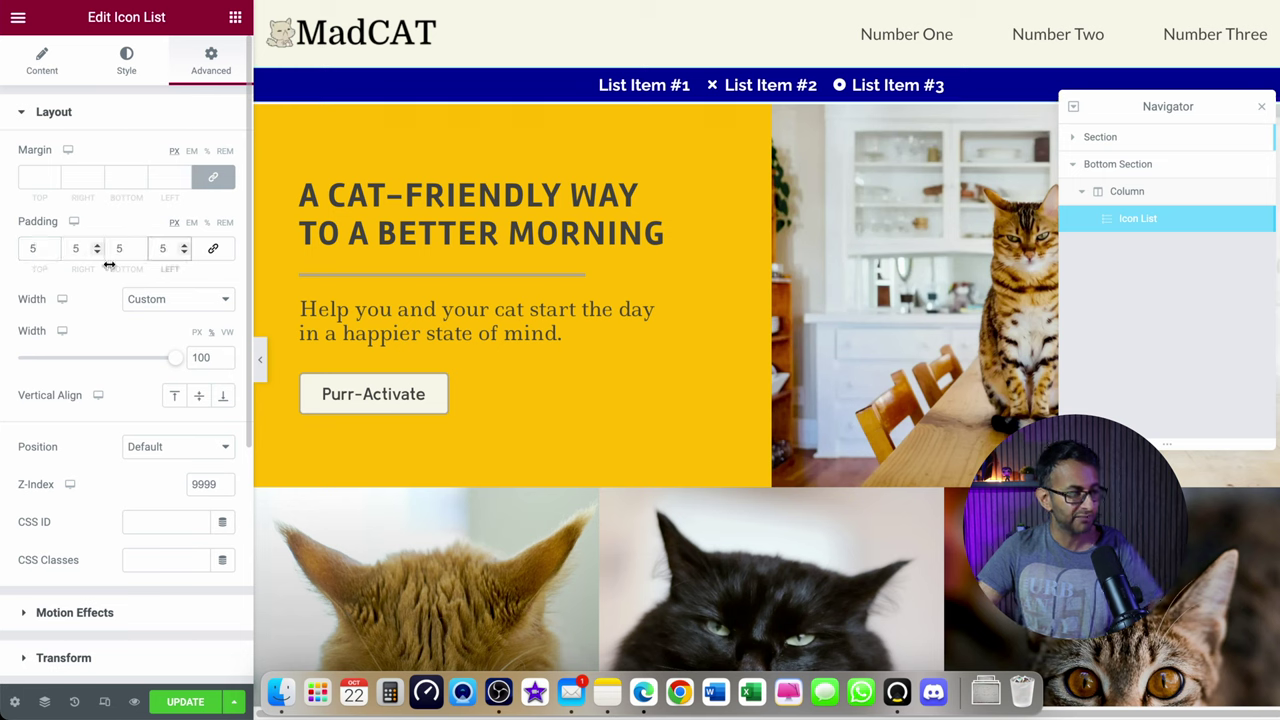
# - Relink the icon list's padding values and set its Position to Fixed
pyautogui.click(213, 250)
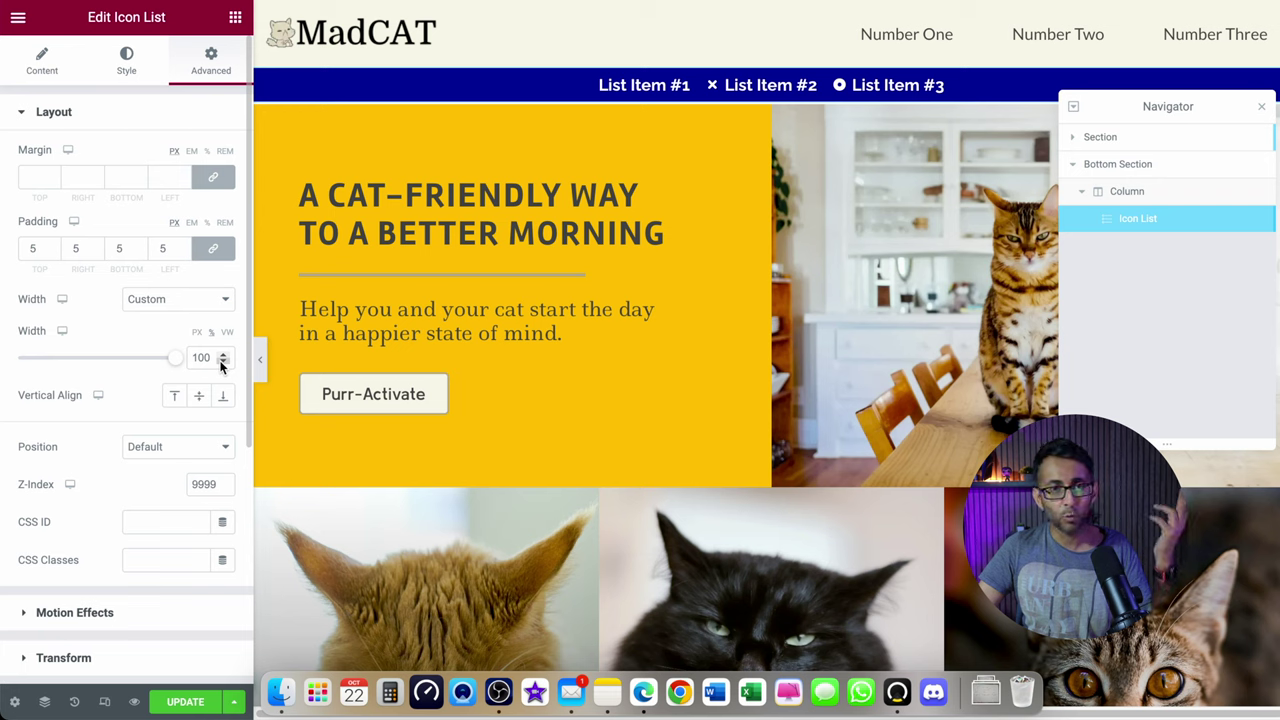
pyautogui.scroll(-1, 185, 480)
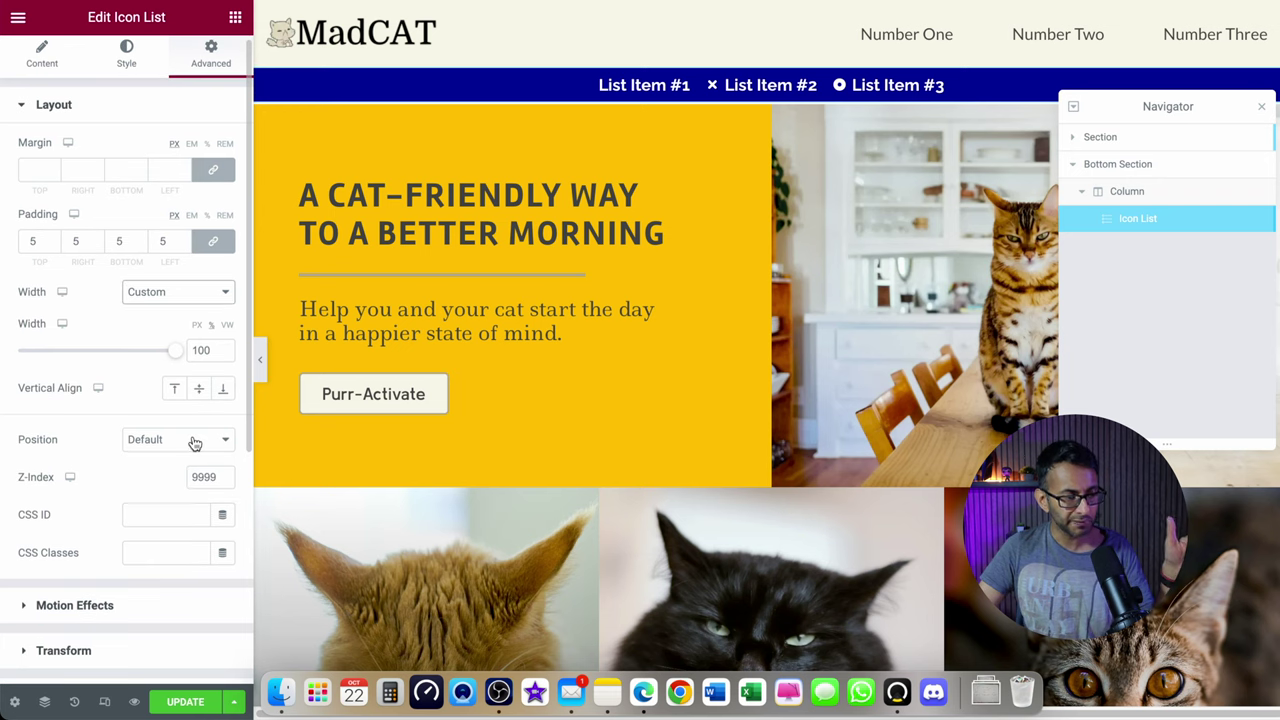
pyautogui.click(195, 442)
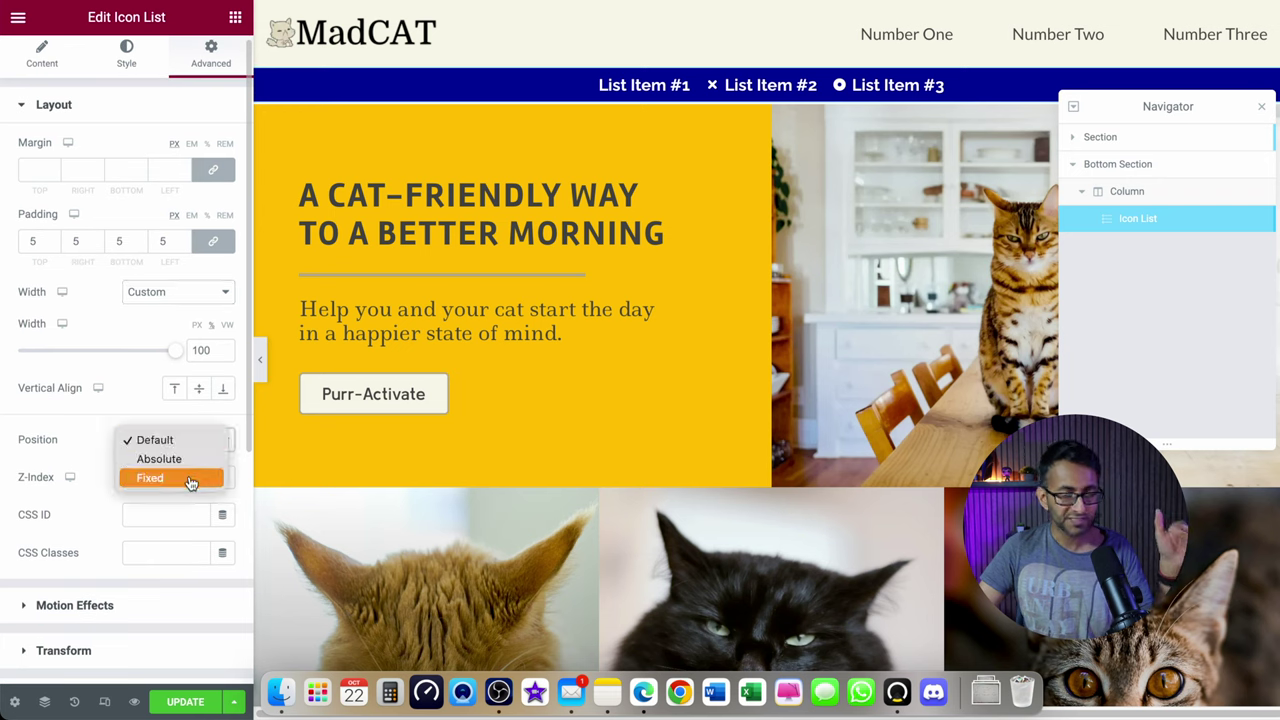
pyautogui.click(190, 480)
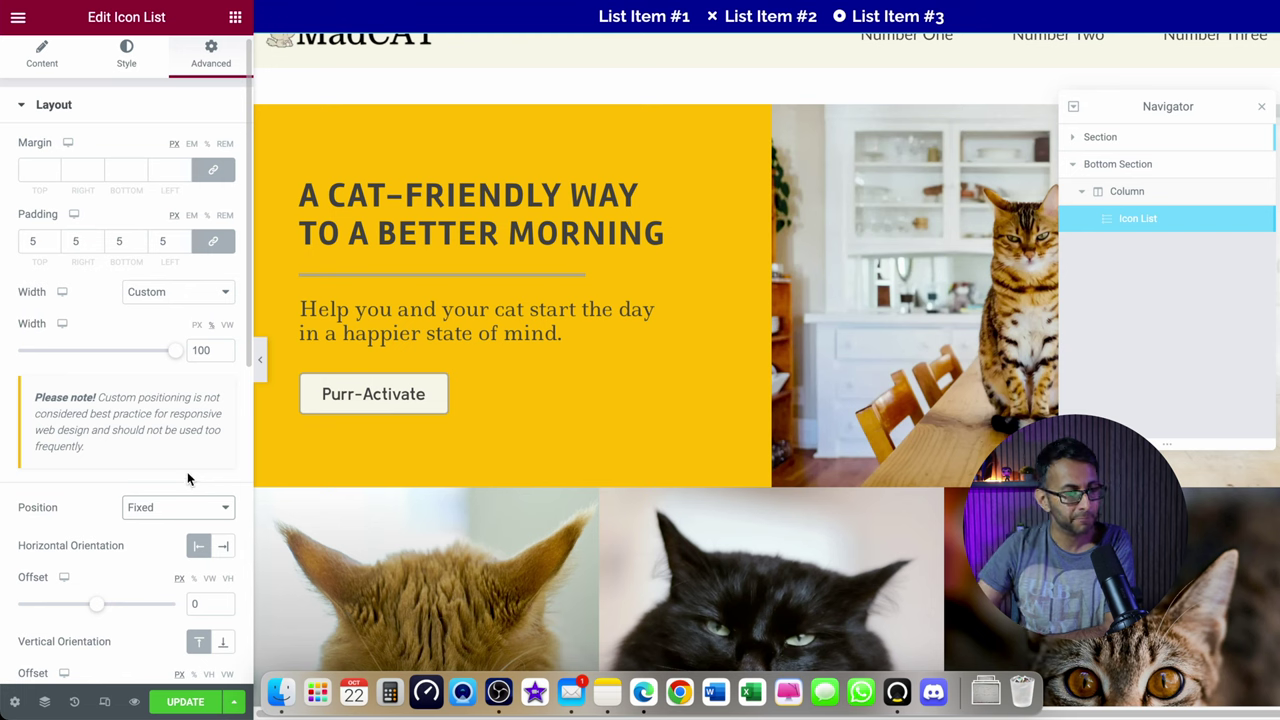
# - Set the fixed icon list's horizontal orientation to Left and vertical orientation to Bottom, check it along the page, and update the template
pyautogui.scroll(-3, 140, 560)
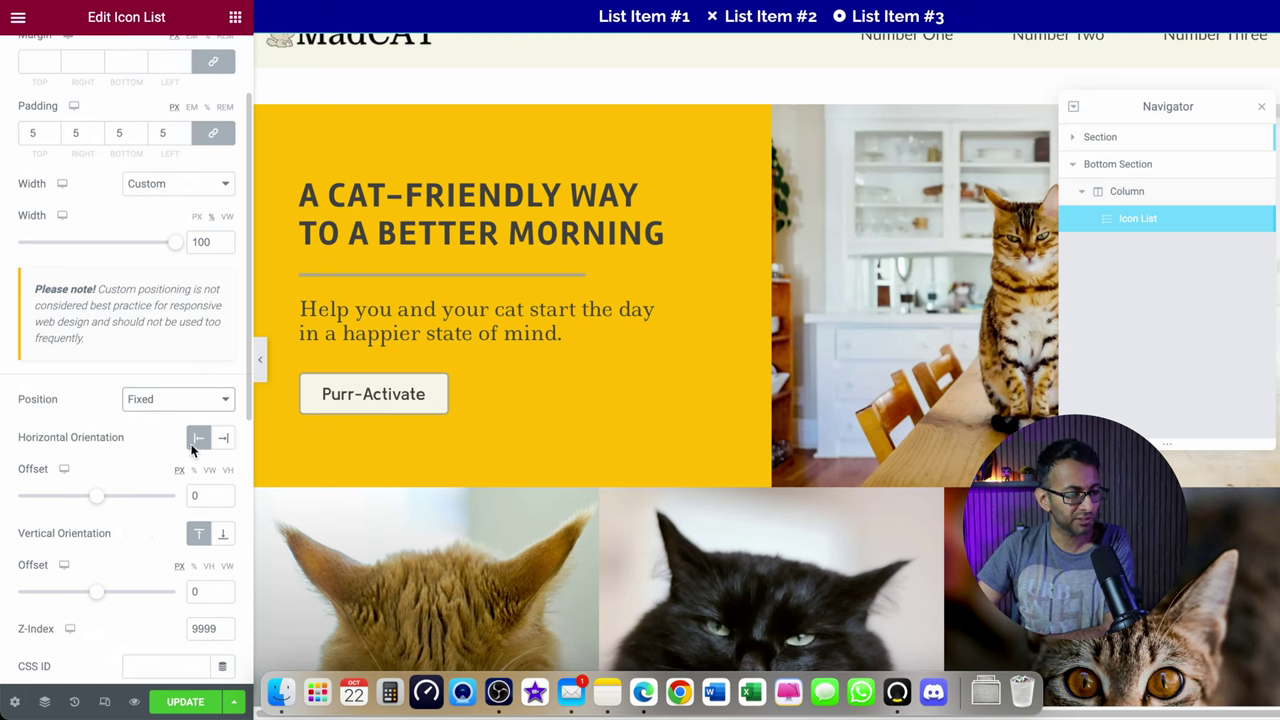
pyautogui.click(225, 446)
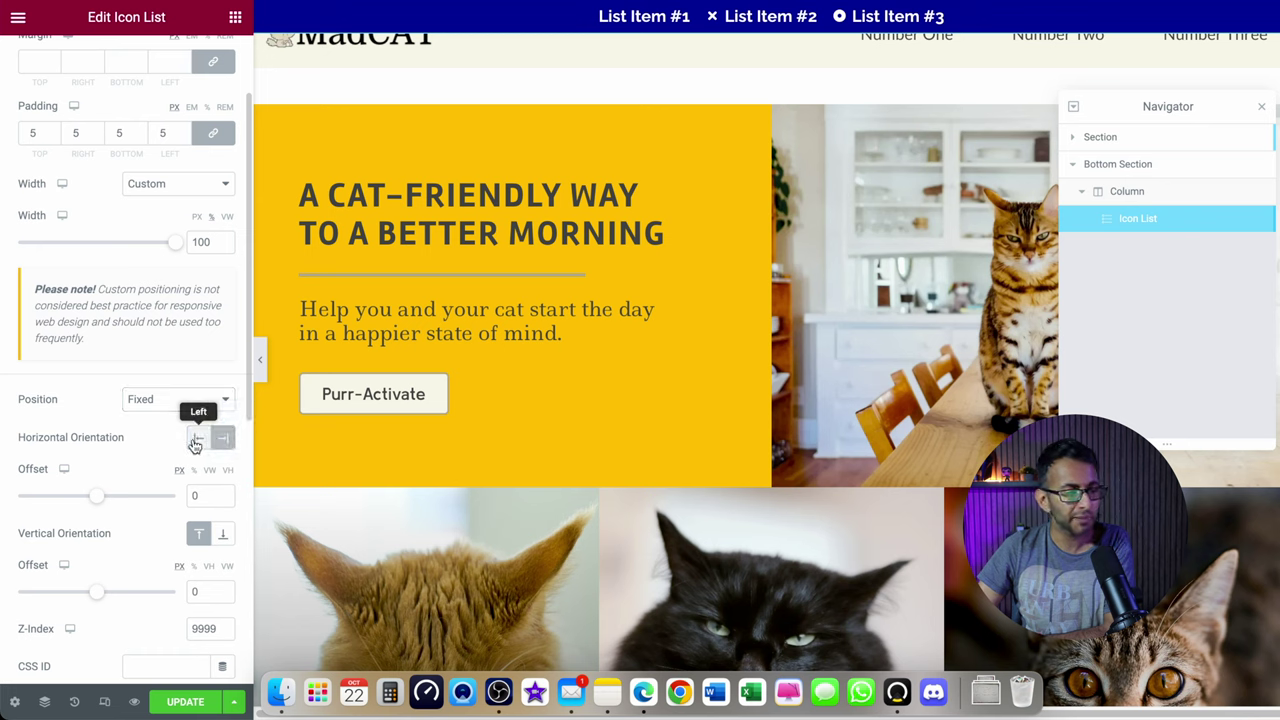
pyautogui.click(196, 444)
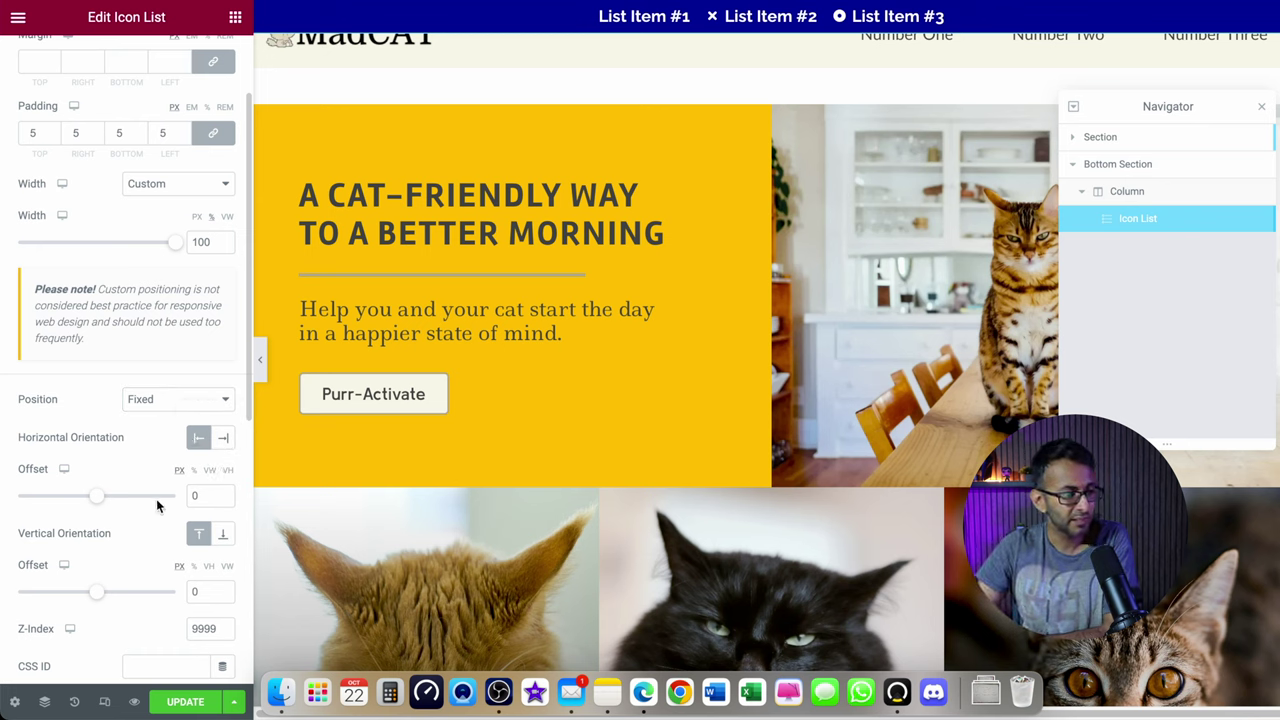
pyautogui.click(225, 537)
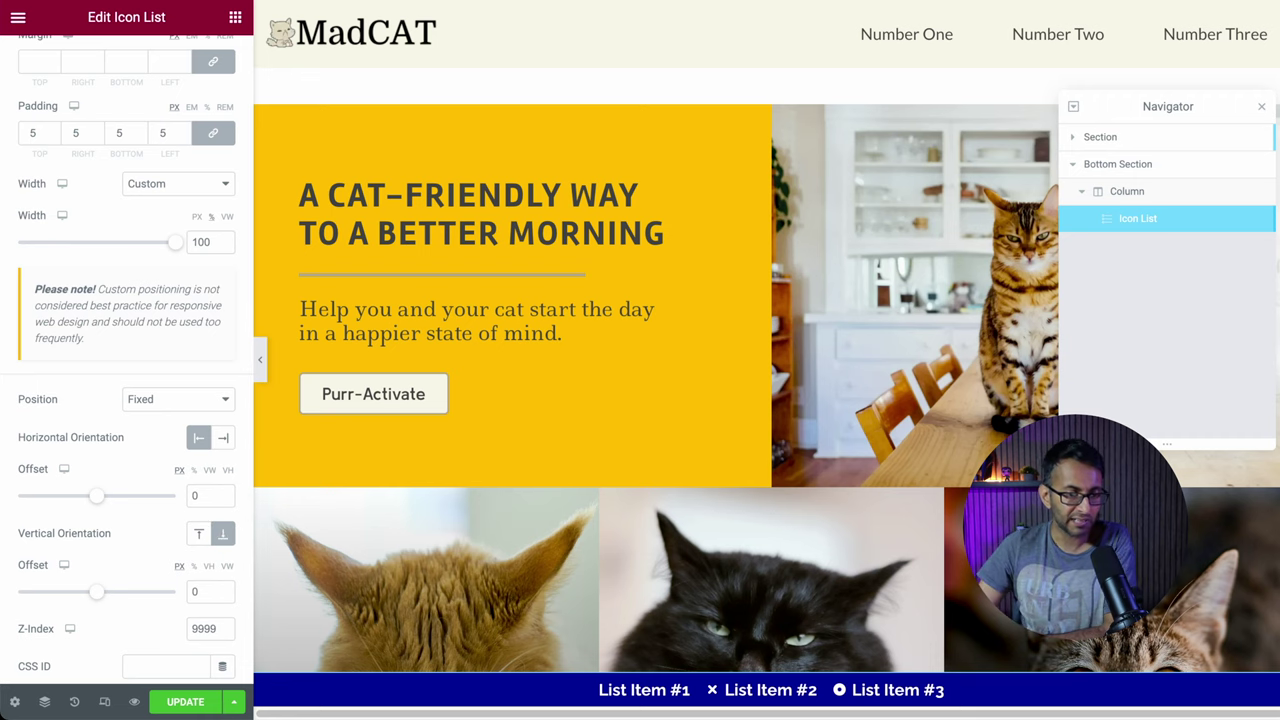
pyautogui.scroll(-6, 660, 380)
pyautogui.scroll(4, 660, 380)
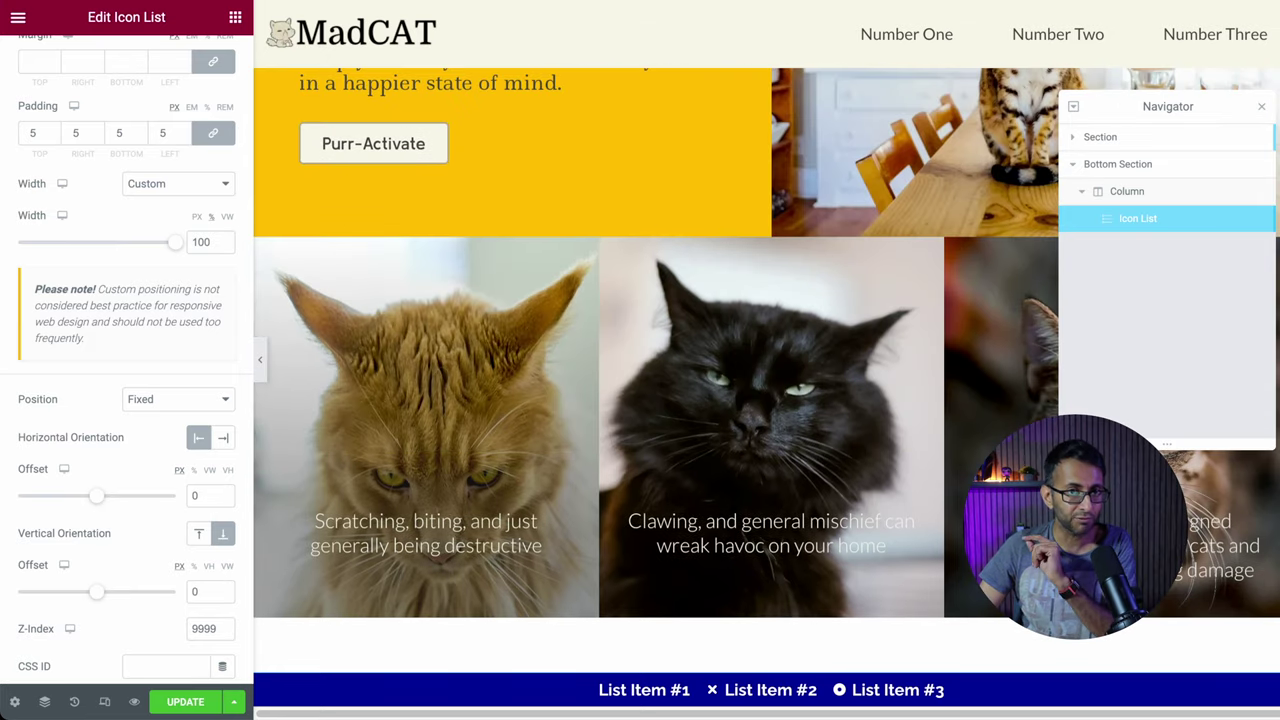
pyautogui.scroll(-9, 528, 665)
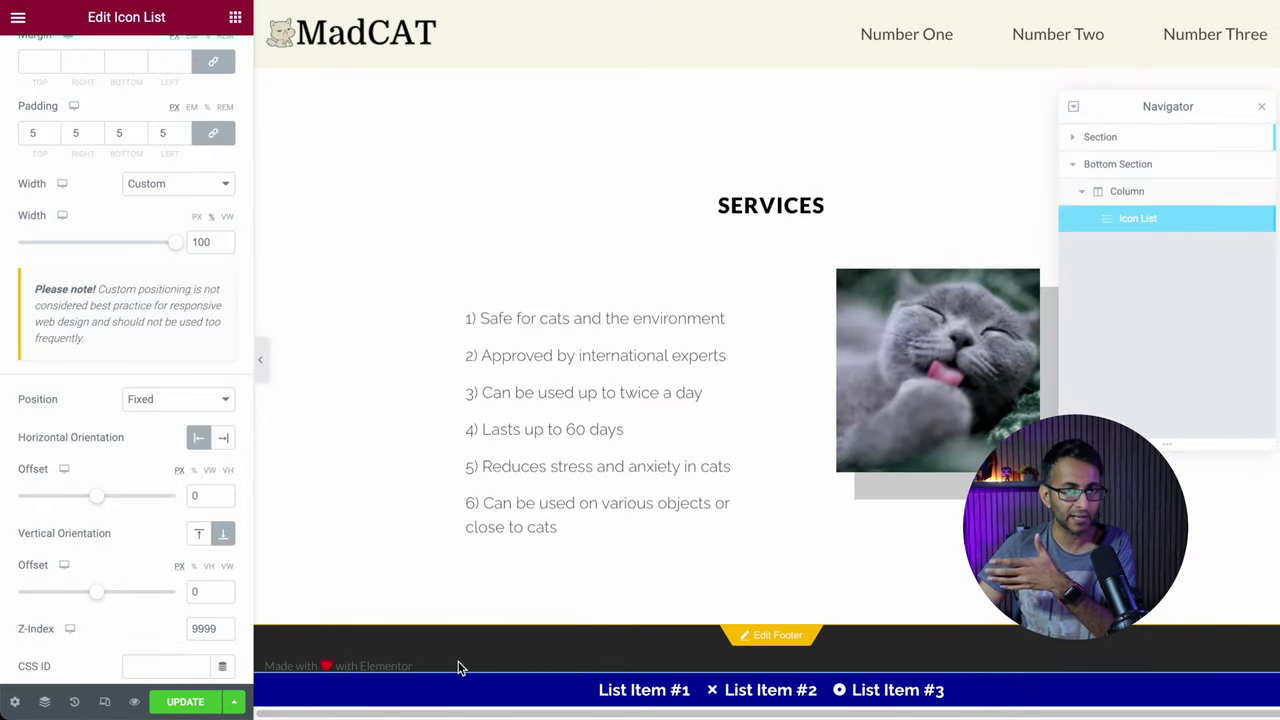
pyautogui.click(185, 701)
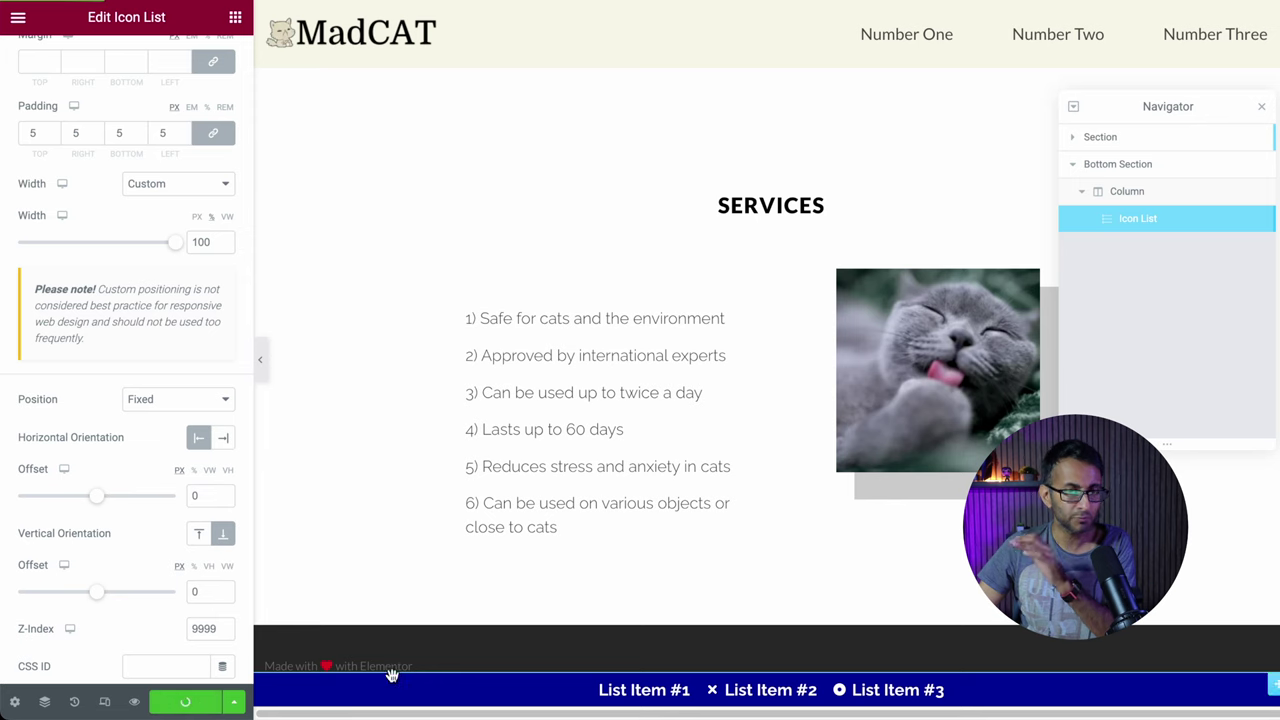
# - Switch to editing the footer template, set its section's bottom padding to 50 px, and update it
pyautogui.click(776, 638)
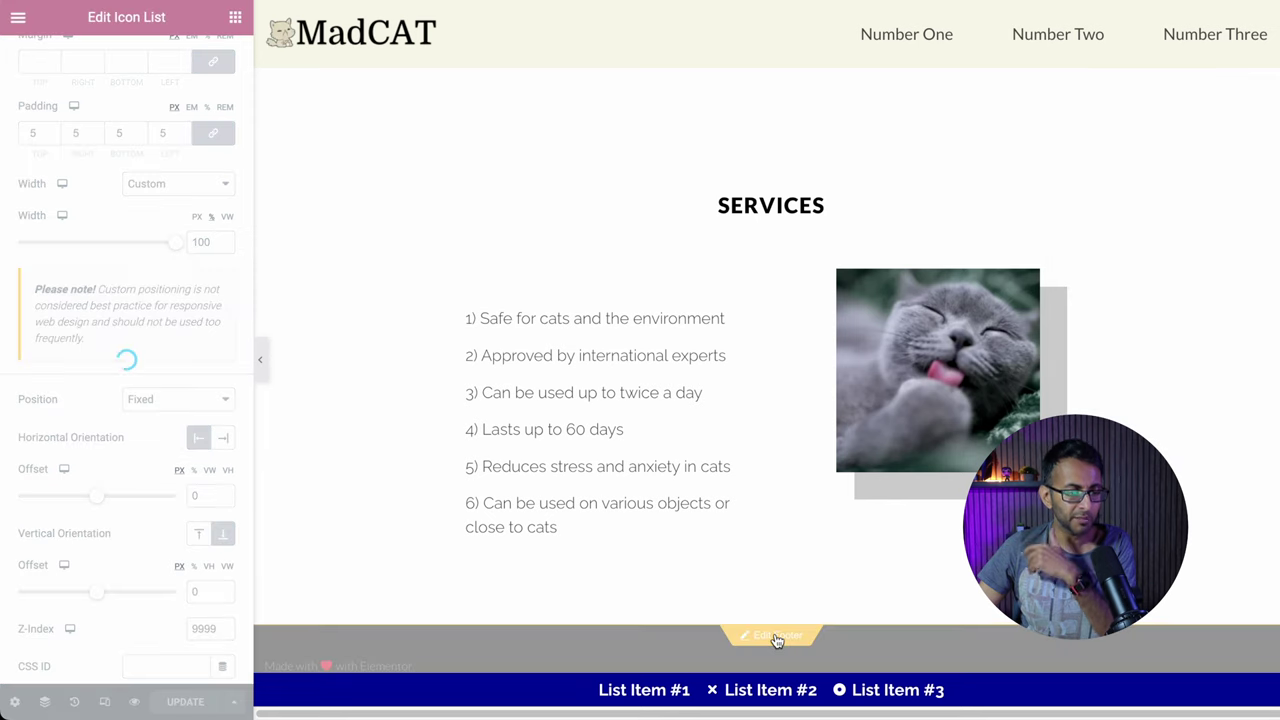
pyautogui.scroll(1, 714, 575)
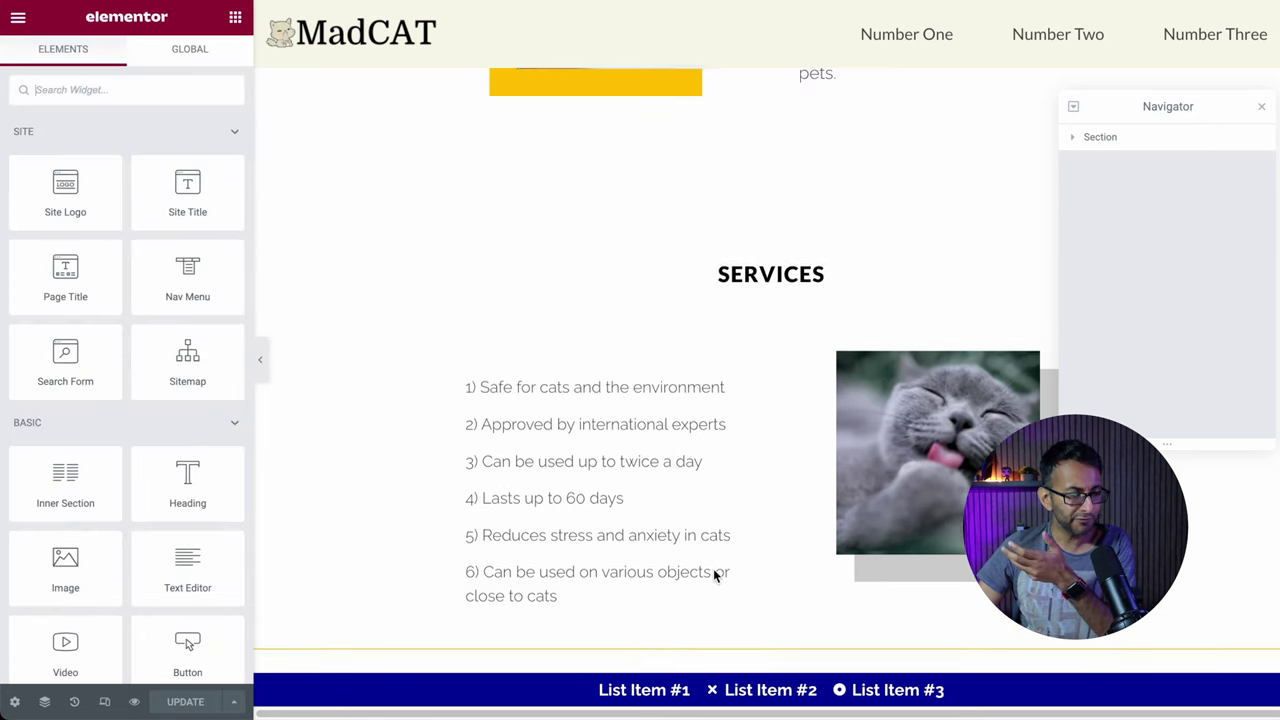
pyautogui.scroll(-2, 714, 575)
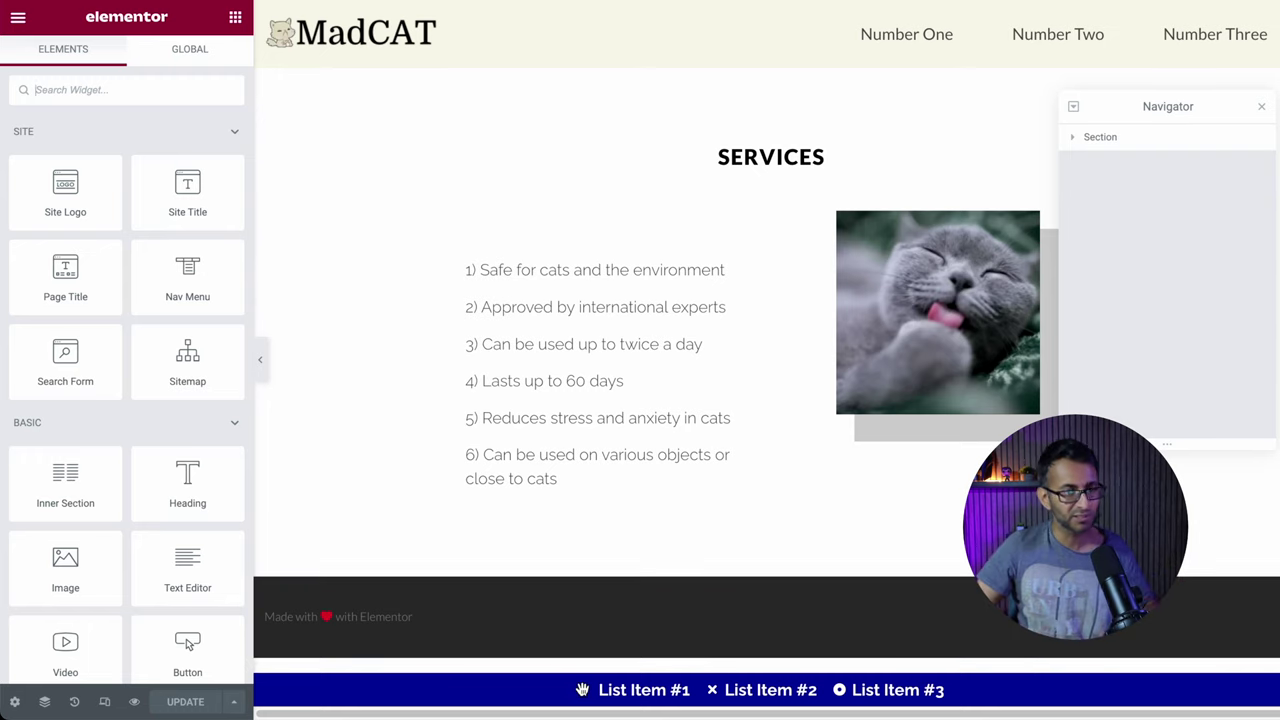
pyautogui.moveTo(773, 570)
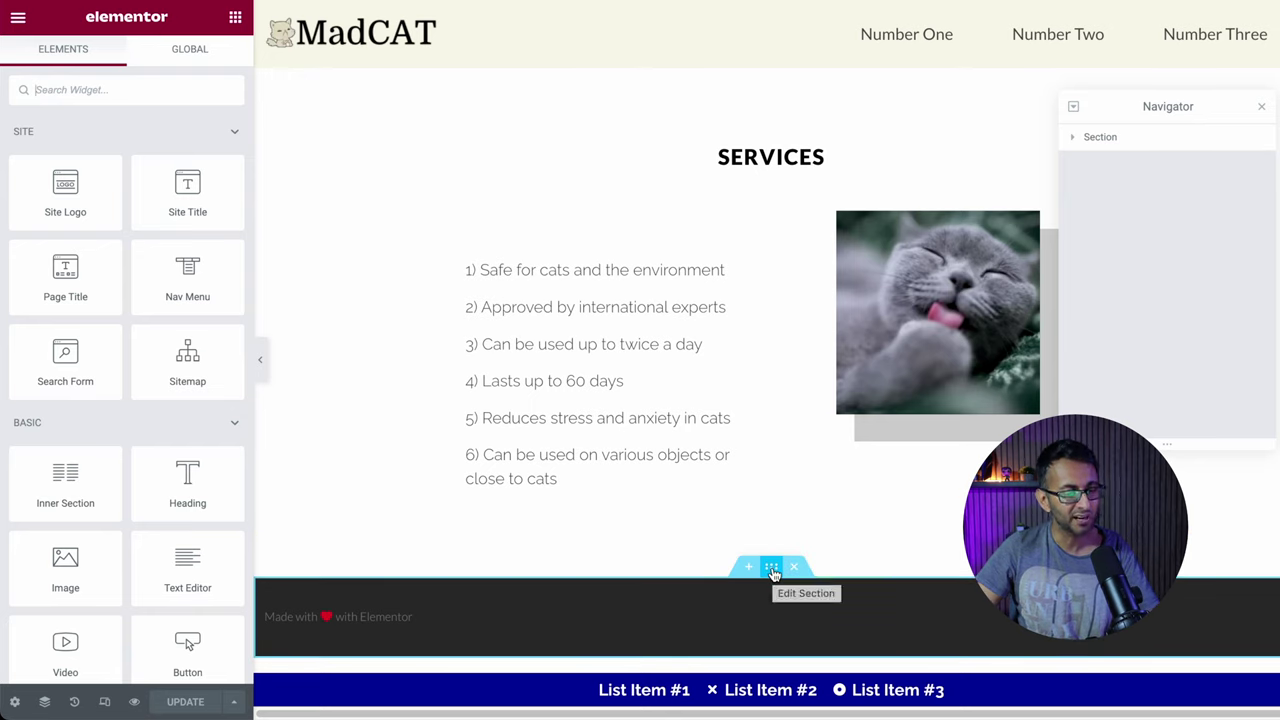
pyautogui.click(772, 568)
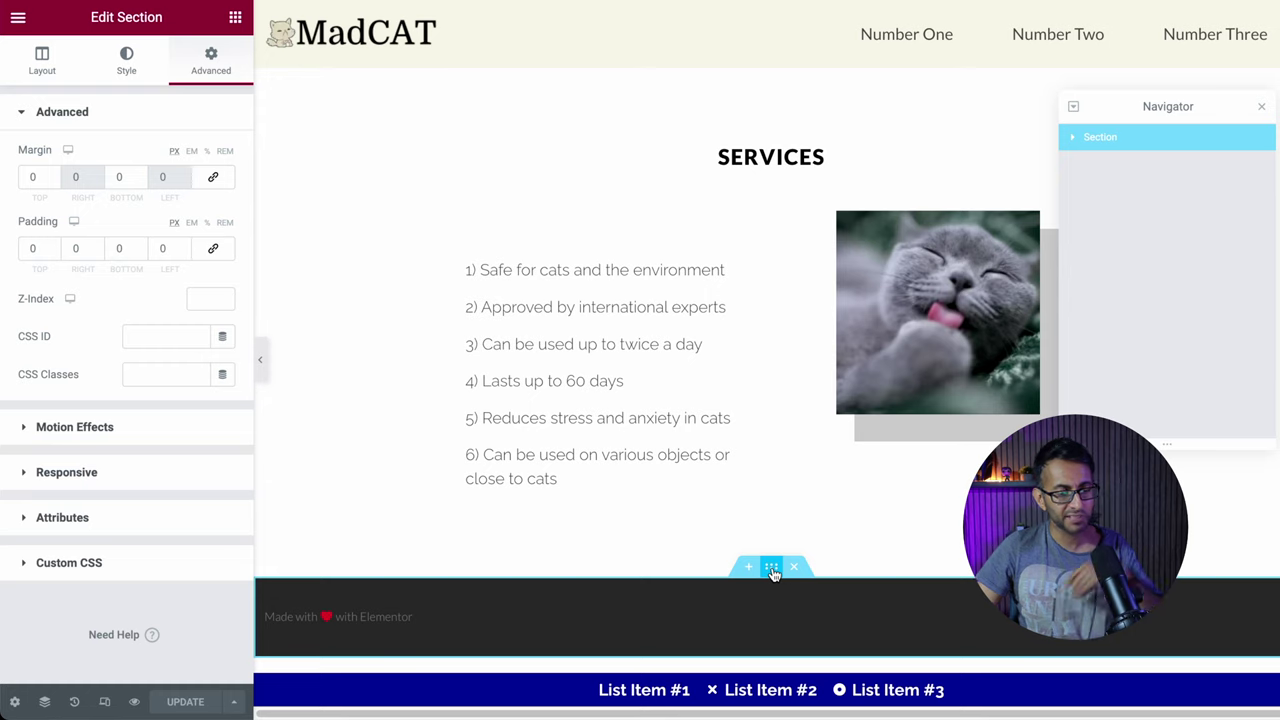
pyautogui.click(119, 249)
pyautogui.write('50')
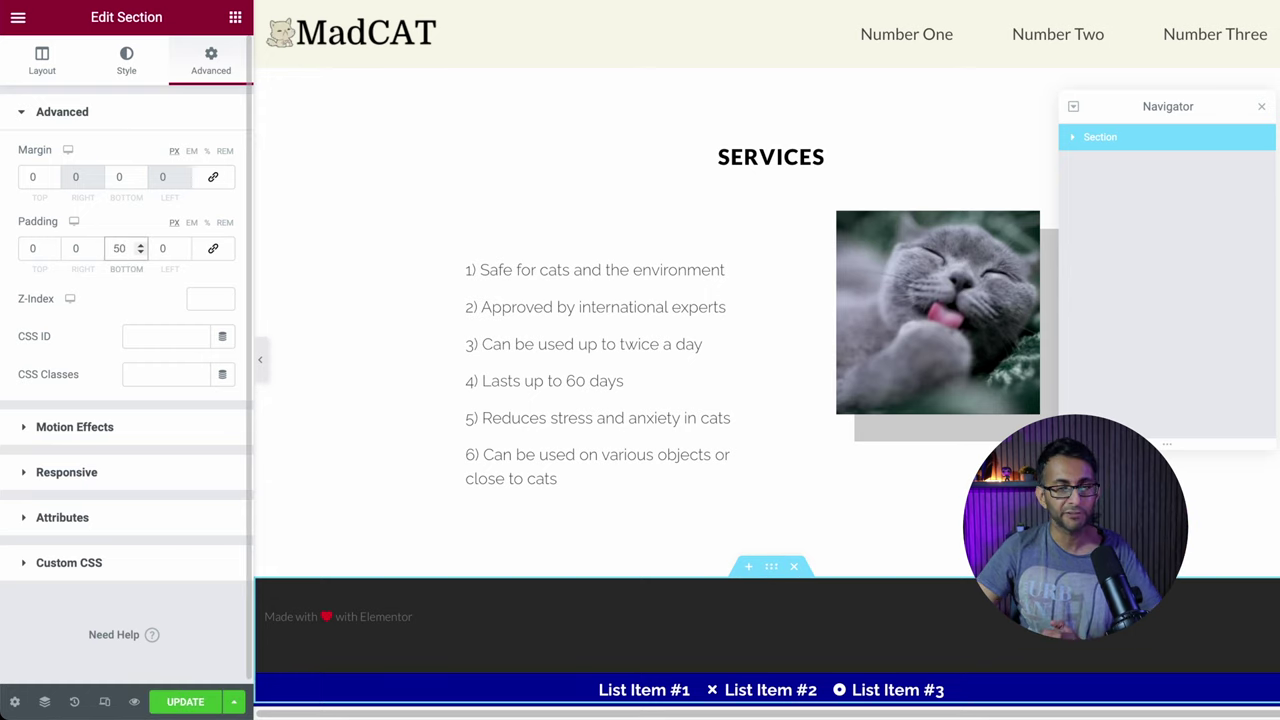
pyautogui.click(185, 701)
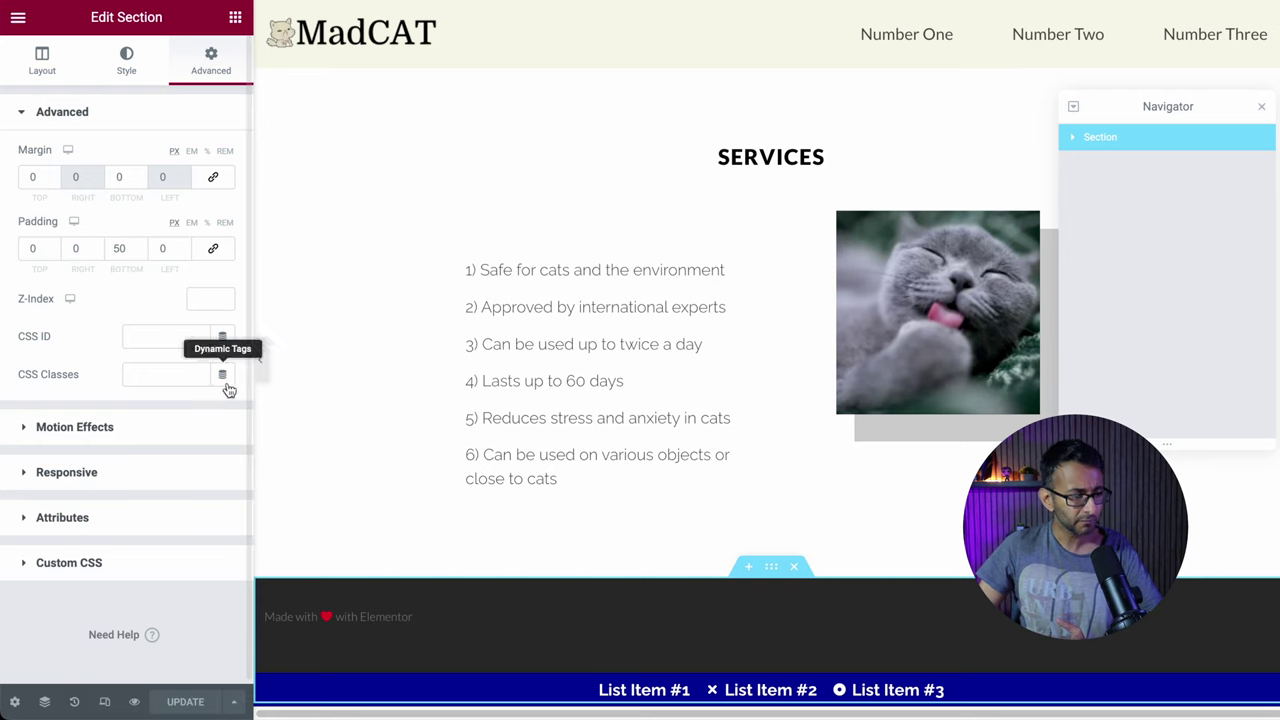
# - Hide the editing panel and check the fixed bar over the full page, including its clearance from the footer text
pyautogui.click(262, 358)
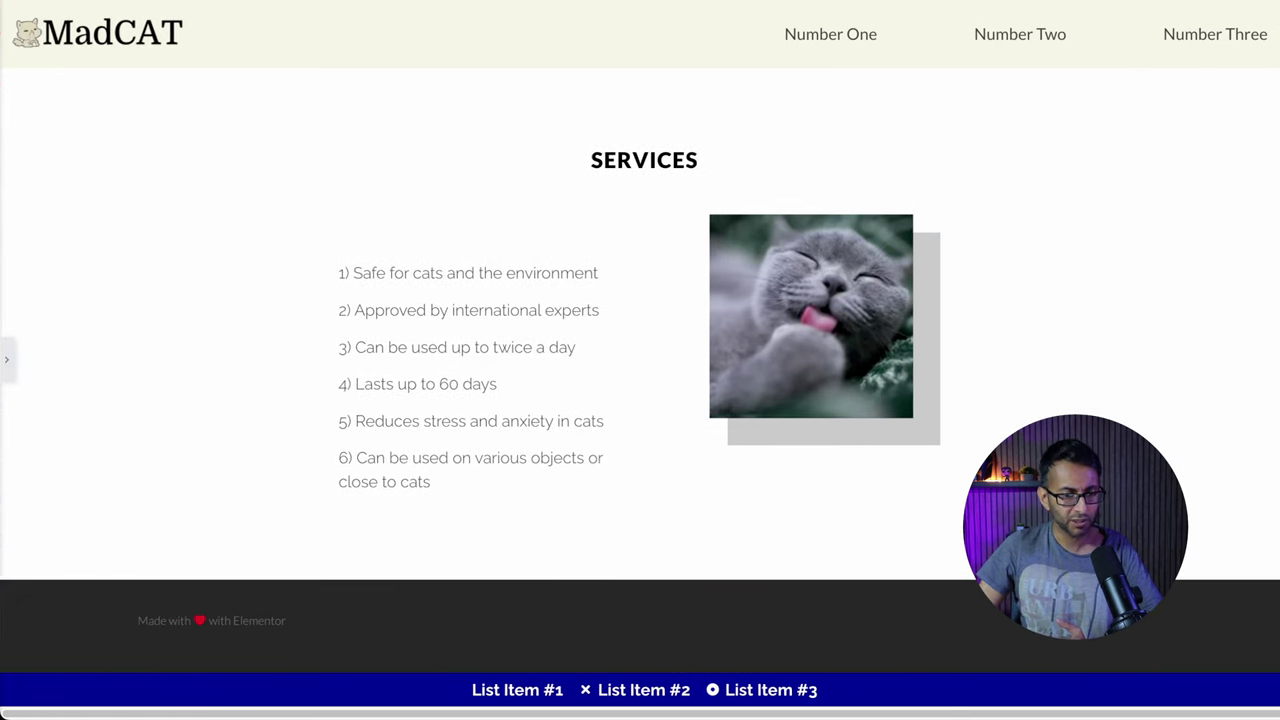
pyautogui.scroll(10, 640, 370)
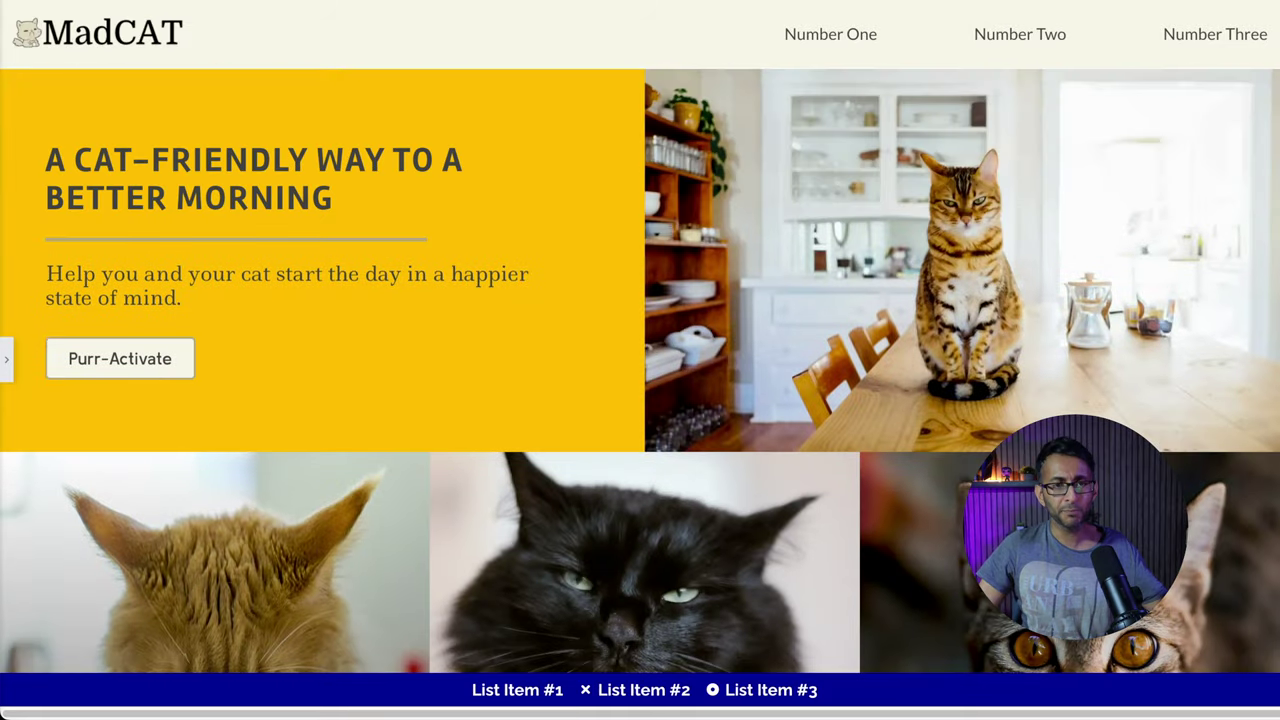
pyautogui.scroll(-10, 614, 668)
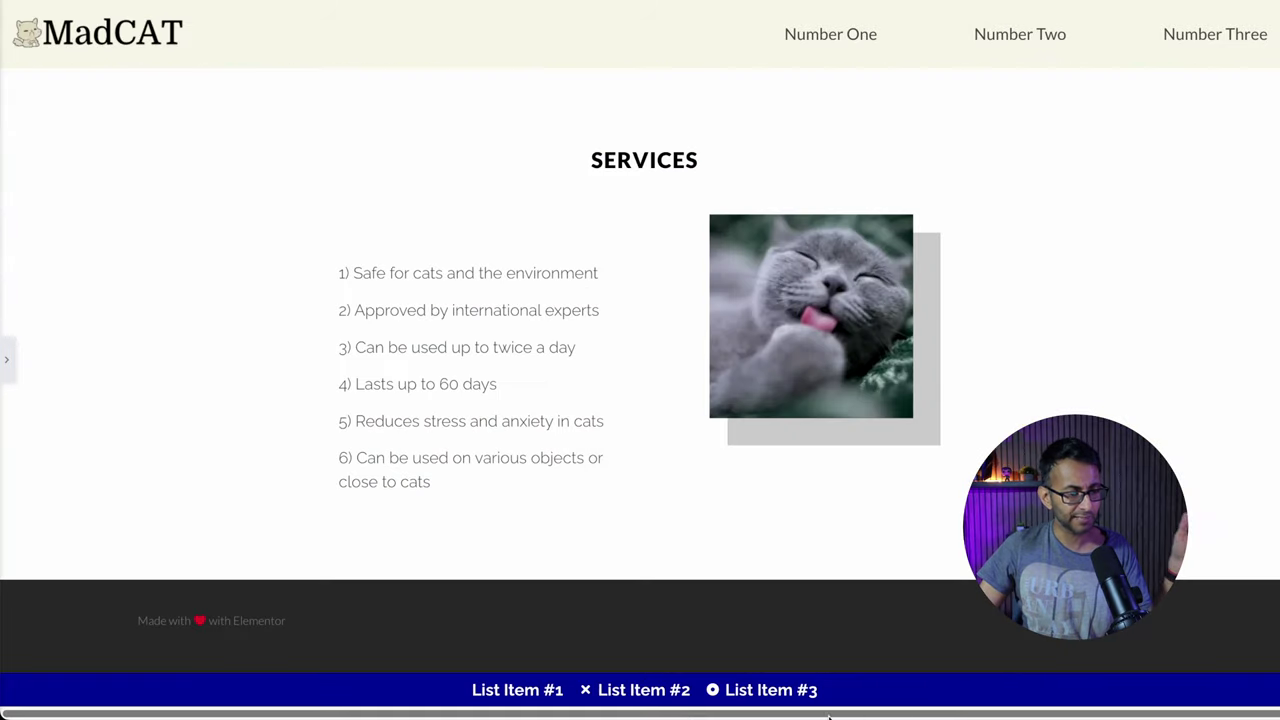
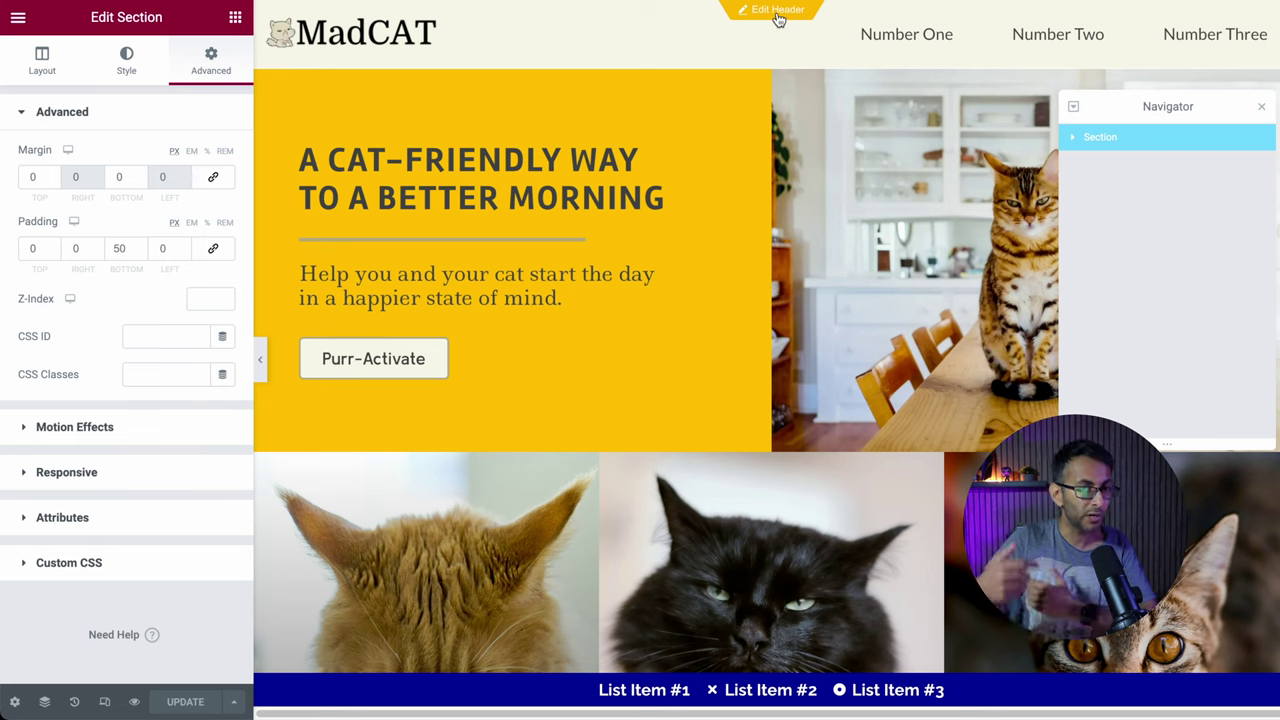
# - Return to editing the header template and set the width of the icon list in Bottom Section to 50%
pyautogui.click(779, 17)
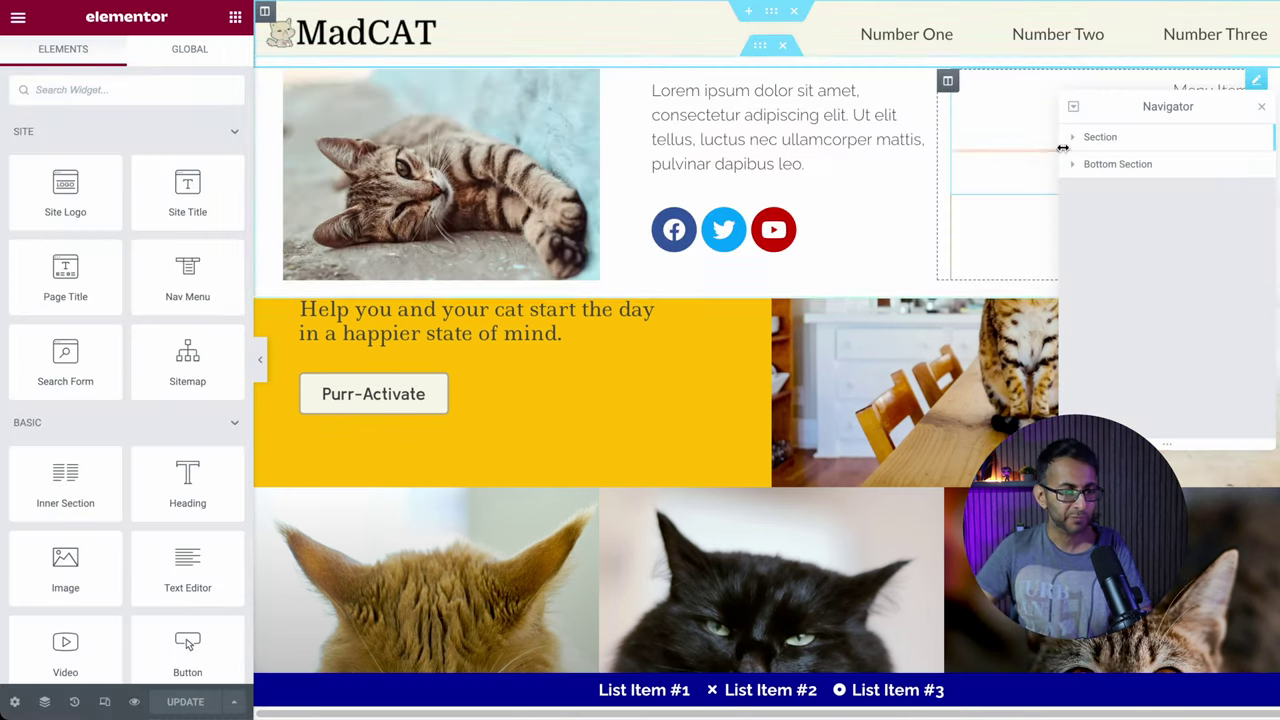
pyautogui.click(1073, 165)
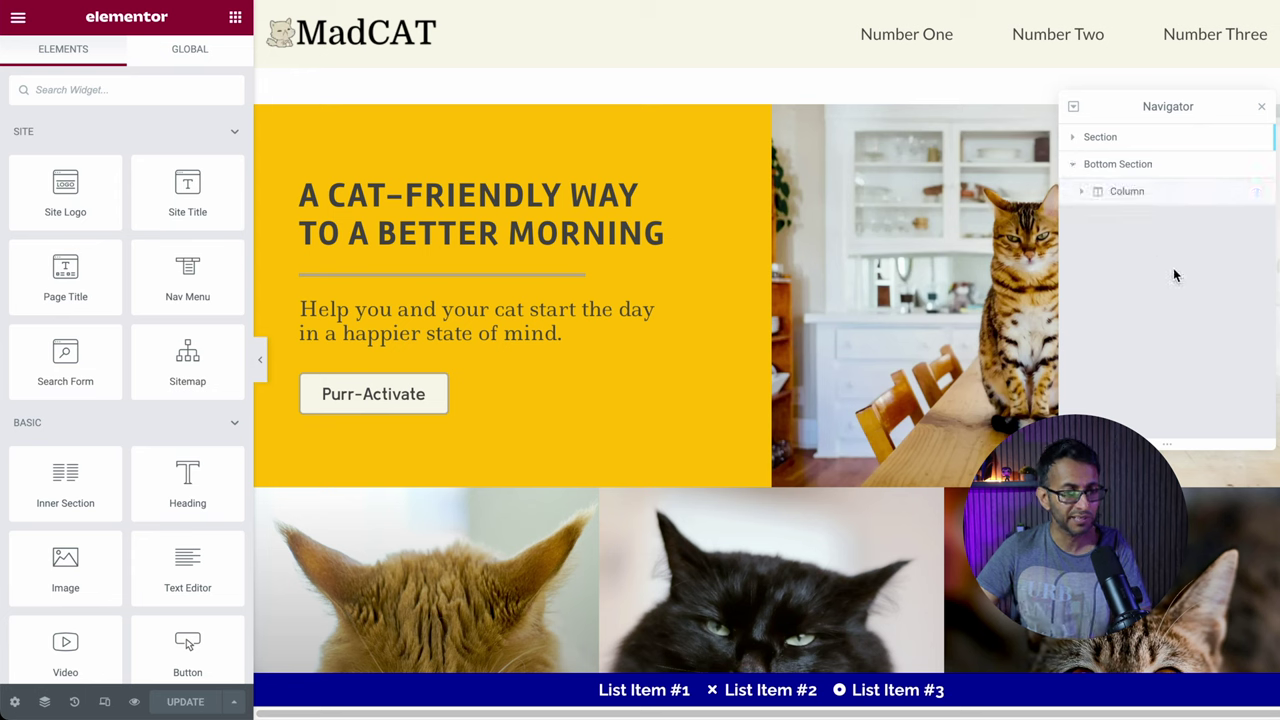
pyautogui.click(1093, 194)
pyautogui.click(1081, 191)
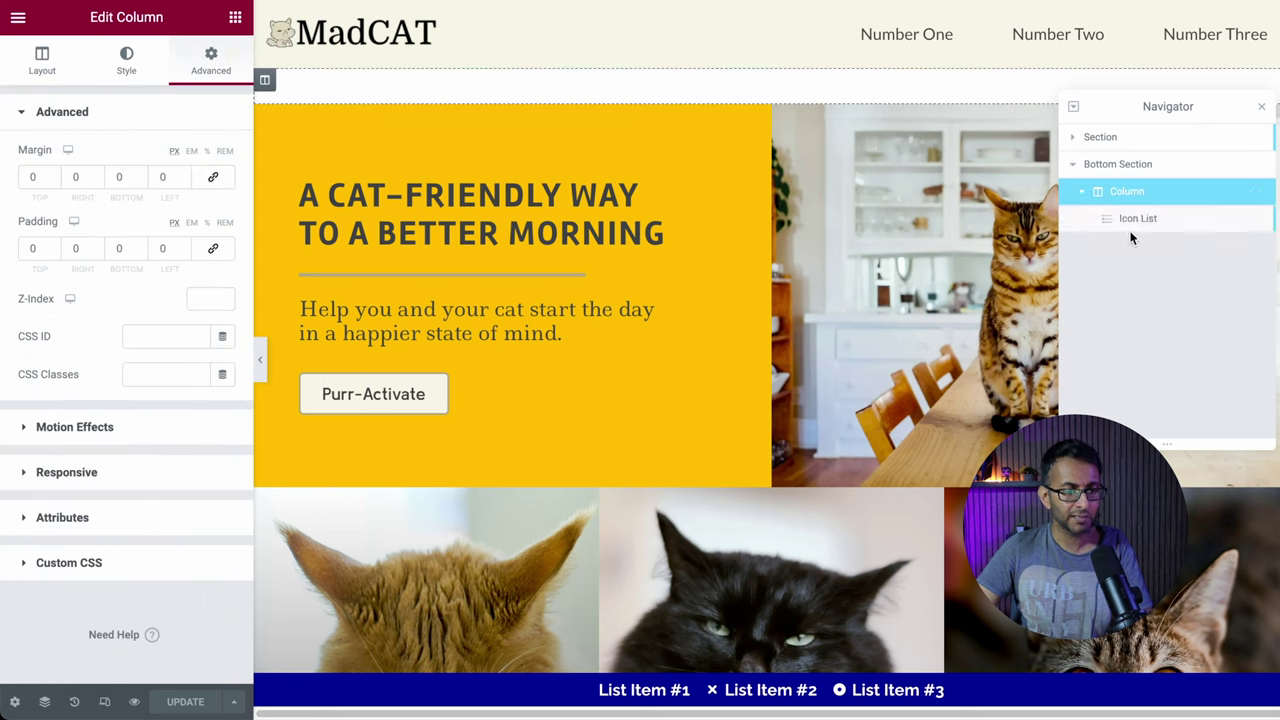
pyautogui.click(1135, 219)
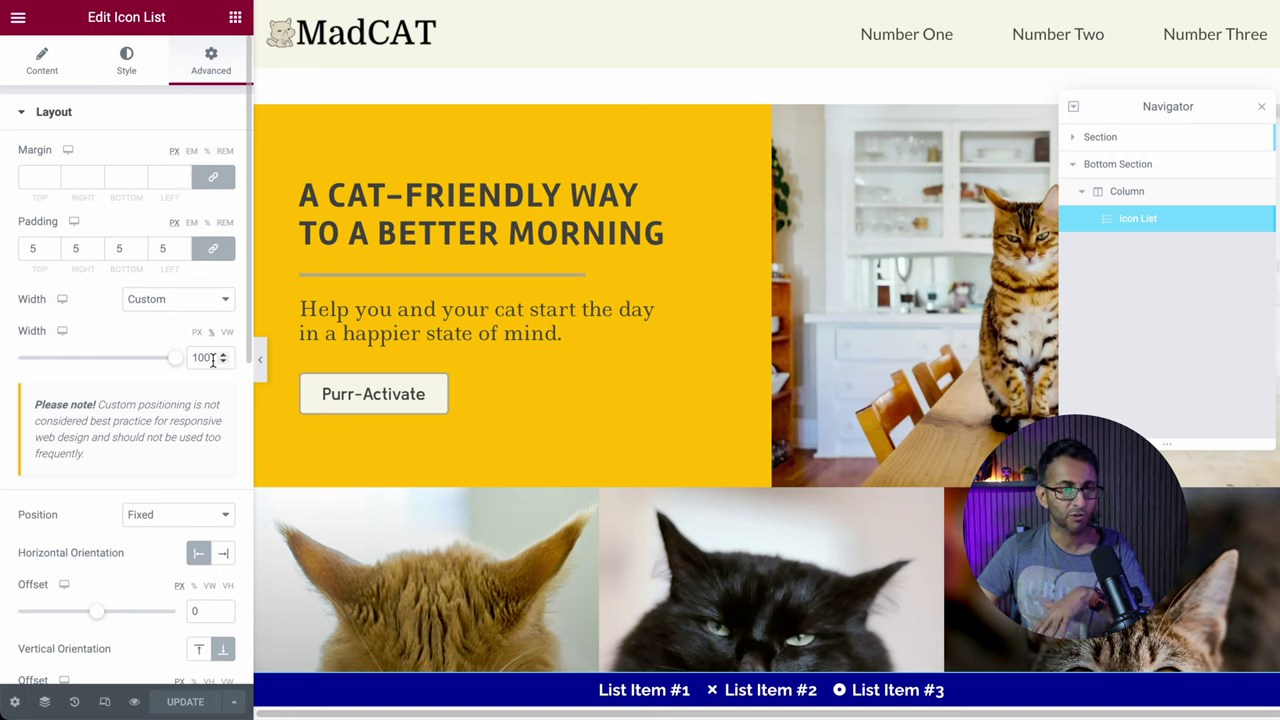
pyautogui.moveTo(213, 360); pyautogui.dragTo(167, 359)
pyautogui.write('50')
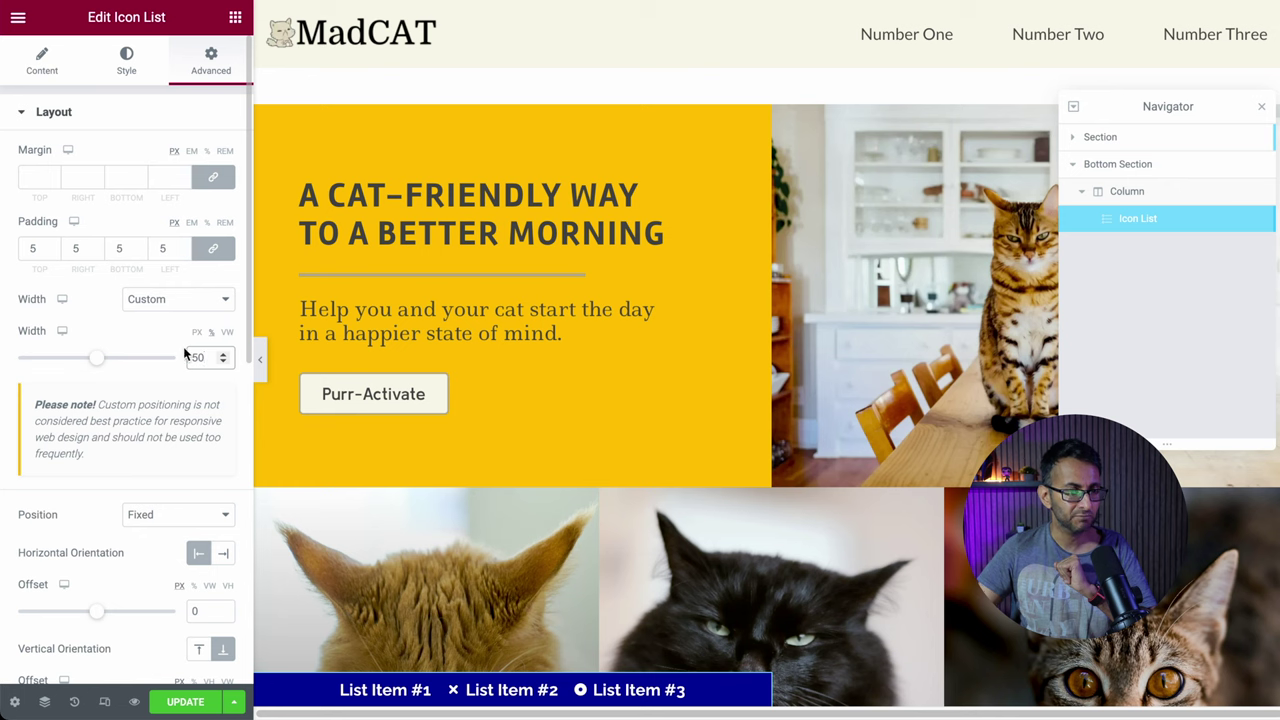
# - Try the icon list's horizontal orientation on Right, check it along the page, and set it back to Left
pyautogui.scroll(-3, 165, 463)
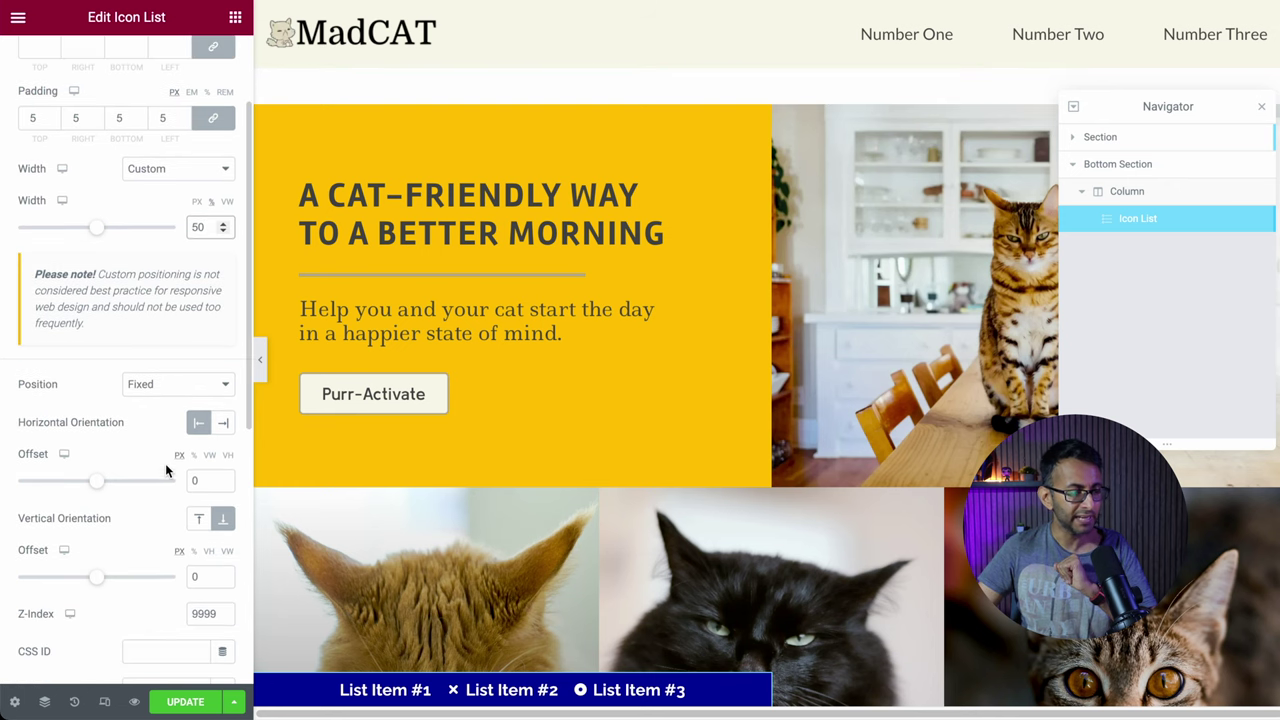
pyautogui.click(223, 423)
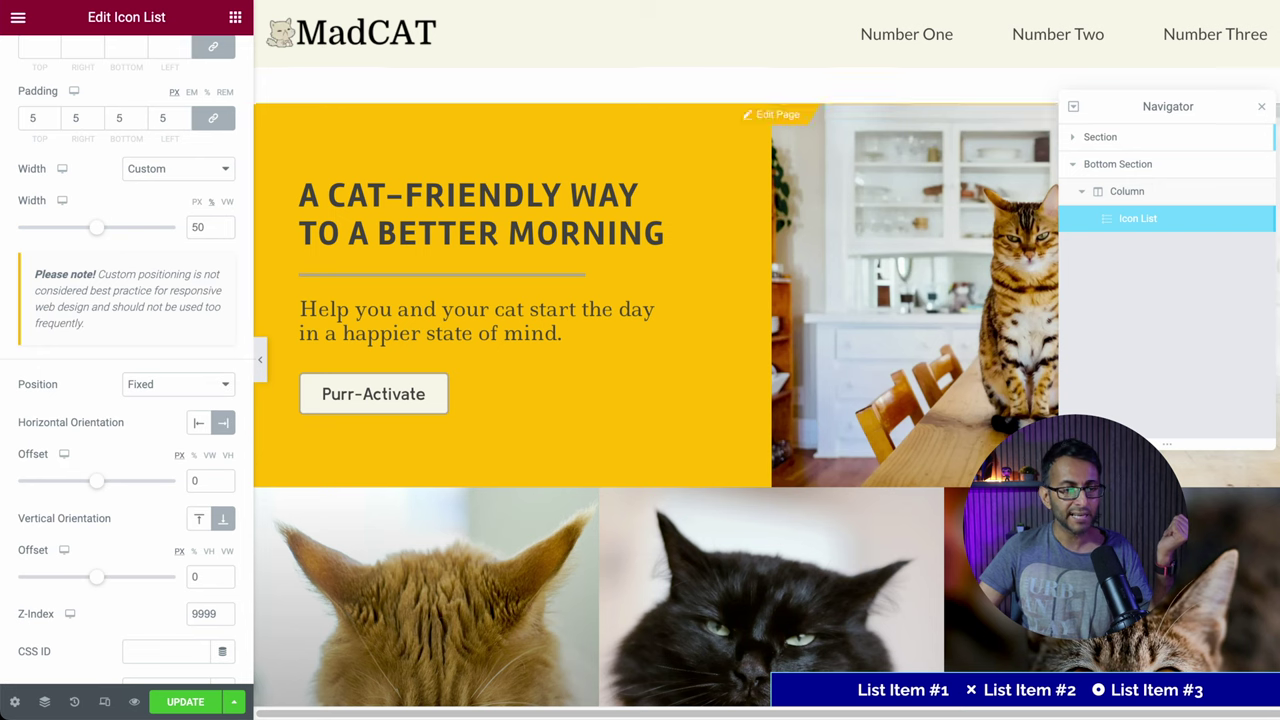
pyautogui.scroll(-2, 660, 400)
pyautogui.scroll(2, 660, 400)
pyautogui.scroll(-6, 766, 386)
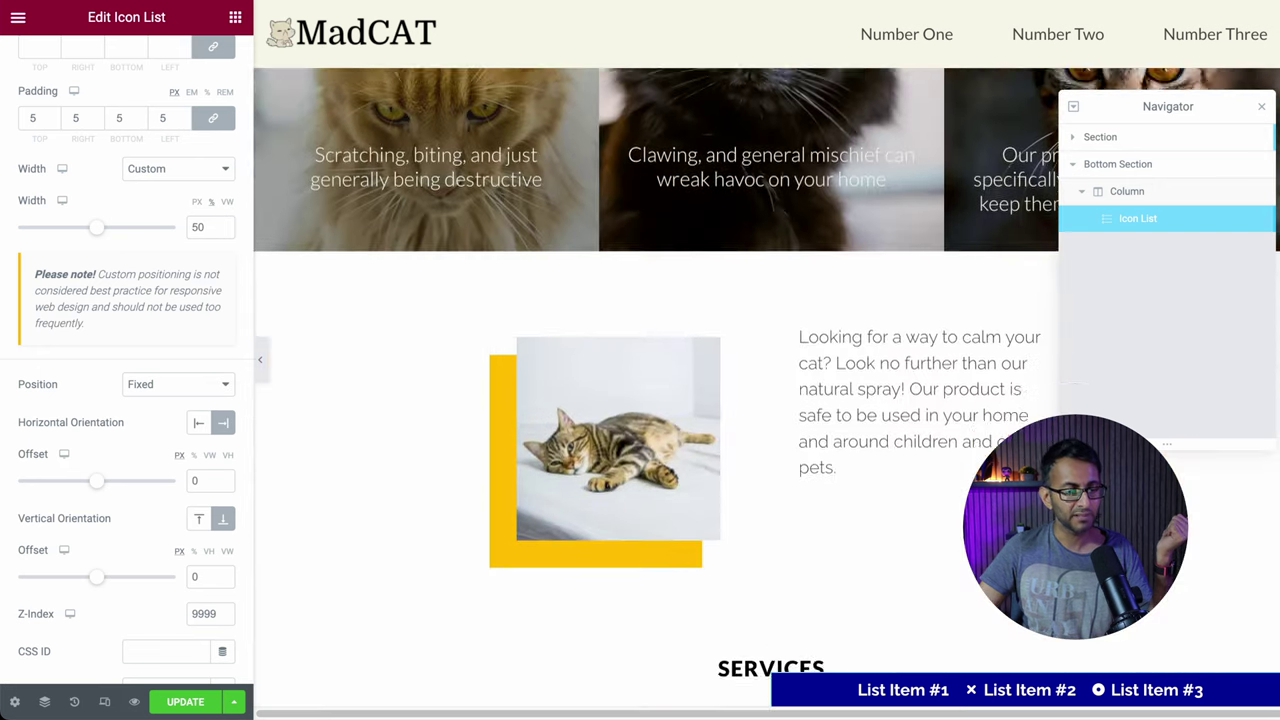
pyautogui.scroll(3, 766, 386)
pyautogui.scroll(-3, 766, 386)
pyautogui.scroll(6, 766, 386)
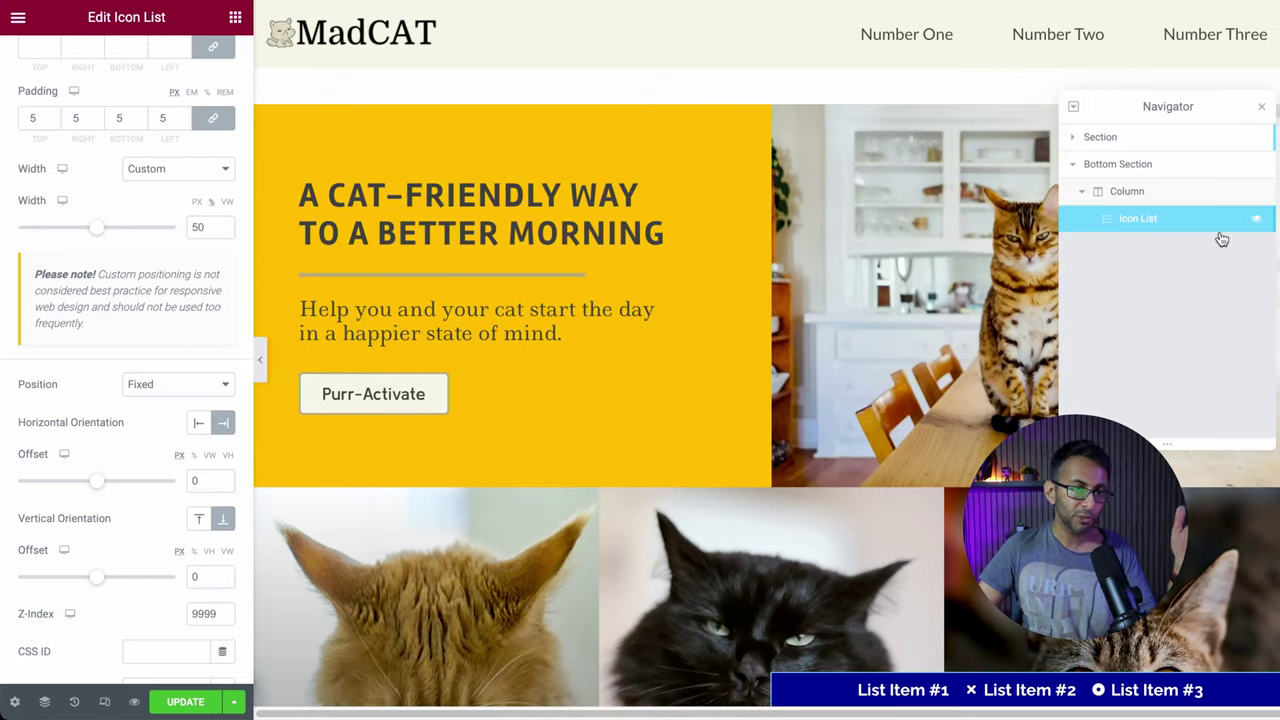
pyautogui.click(200, 425)
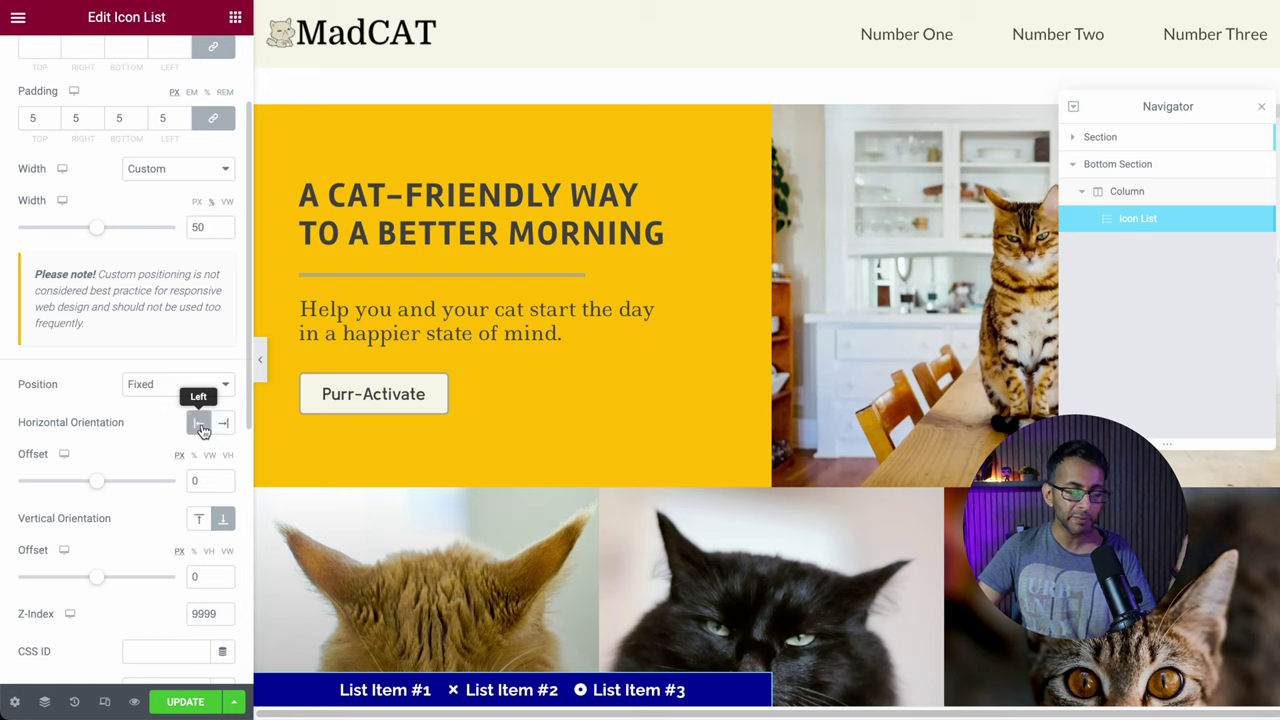
# - Duplicate the icon list in Bottom Section and set the copy's horizontal orientation to Right
pyautogui.rightClick(1176, 224)
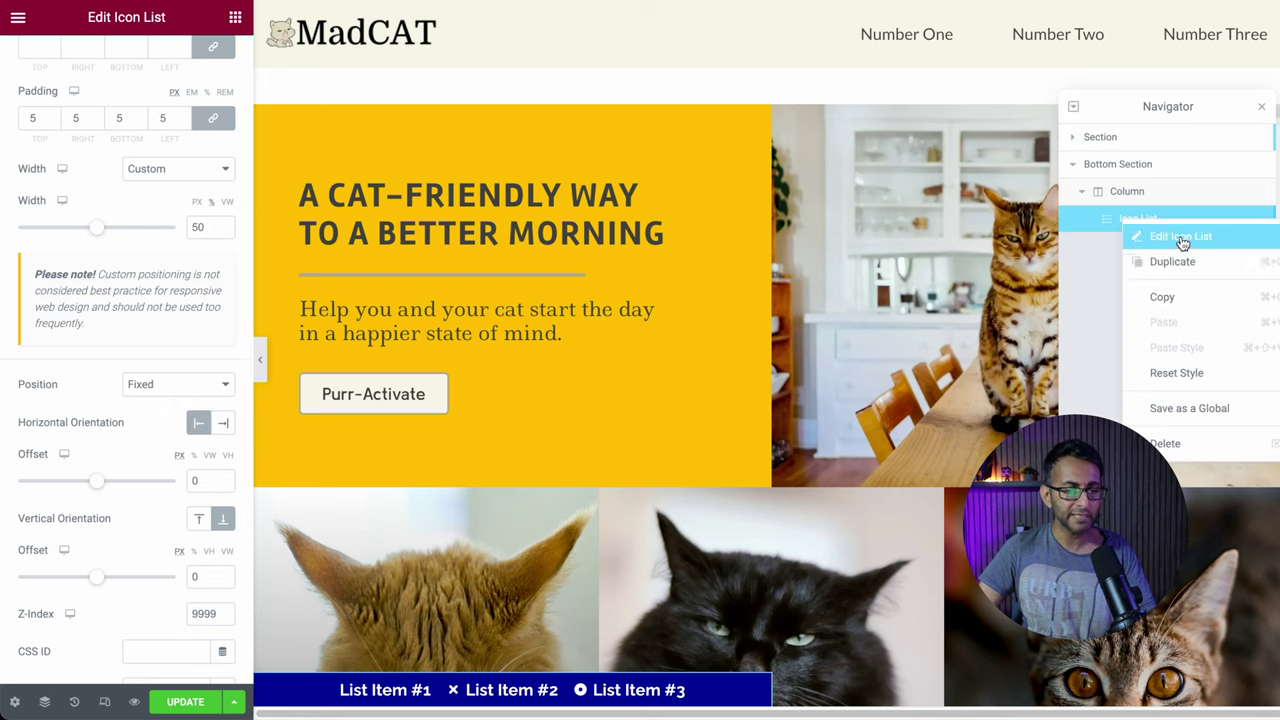
pyautogui.click(1187, 262)
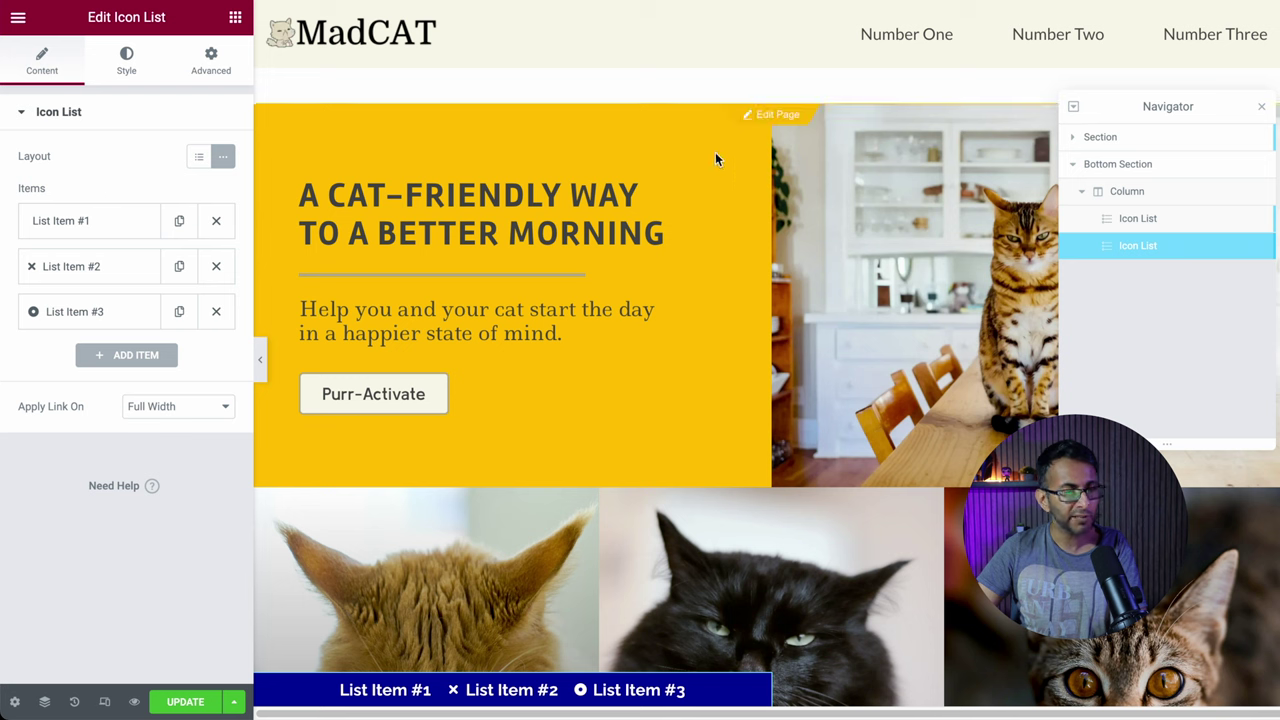
pyautogui.click(214, 66)
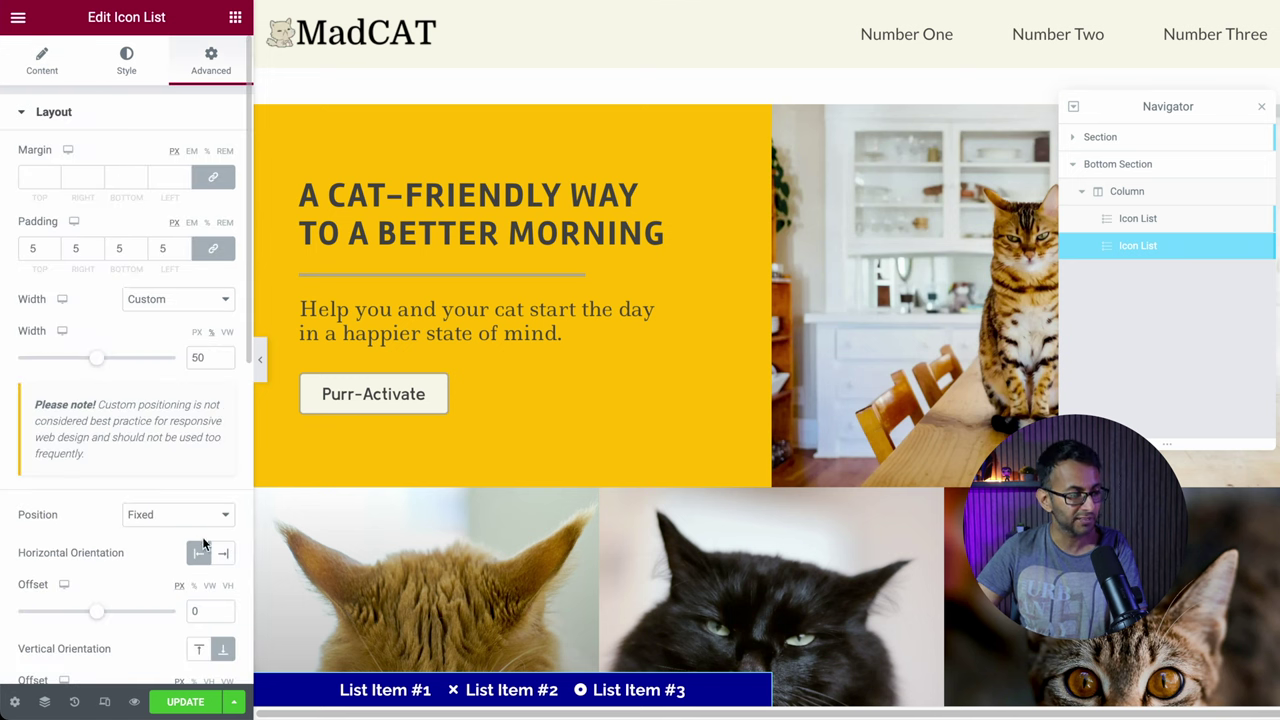
pyautogui.click(222, 556)
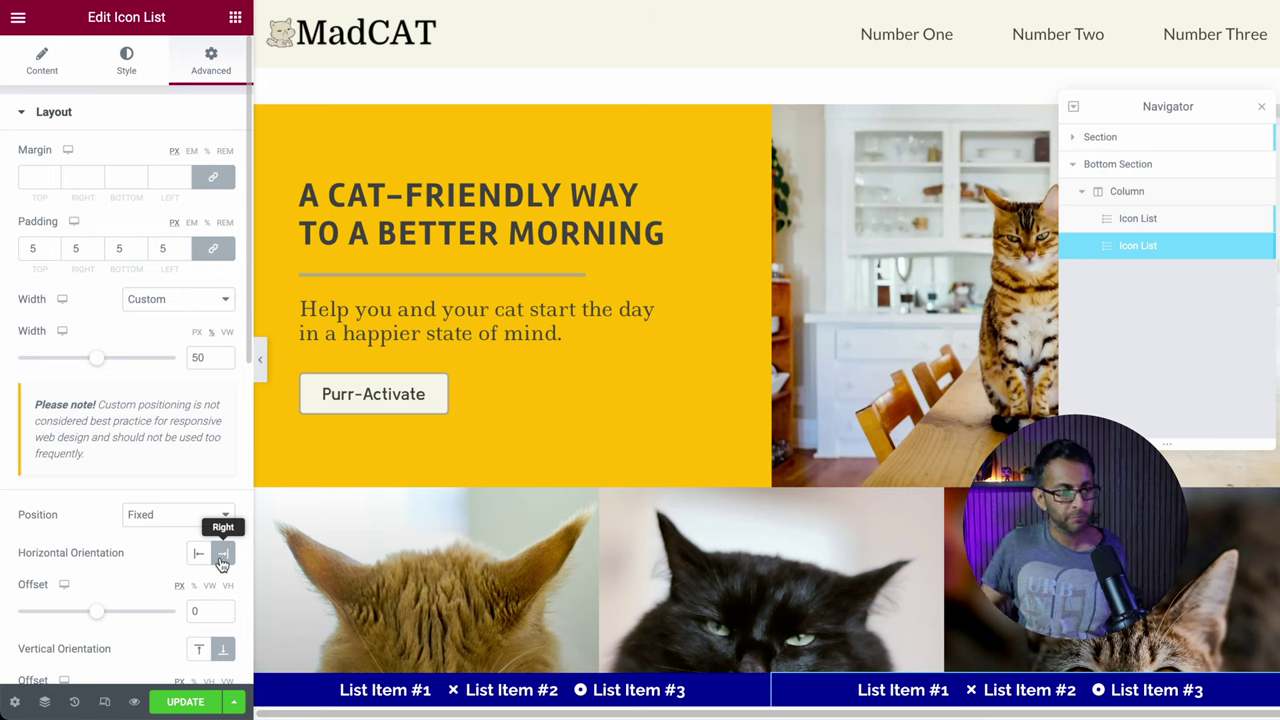
# - Set the duplicated icon list's background to the global color Yellowy and check both half-width bars along the page
pyautogui.click(55, 115)
pyautogui.click(104, 266)
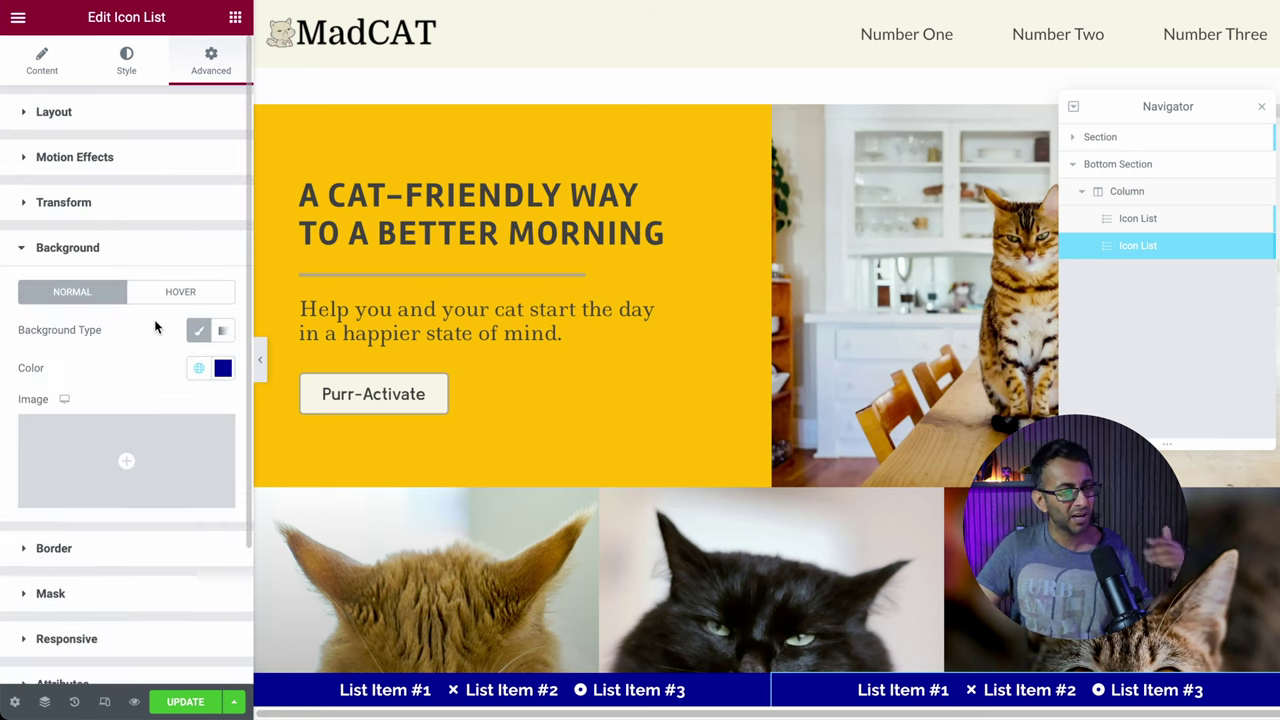
pyautogui.click(197, 367)
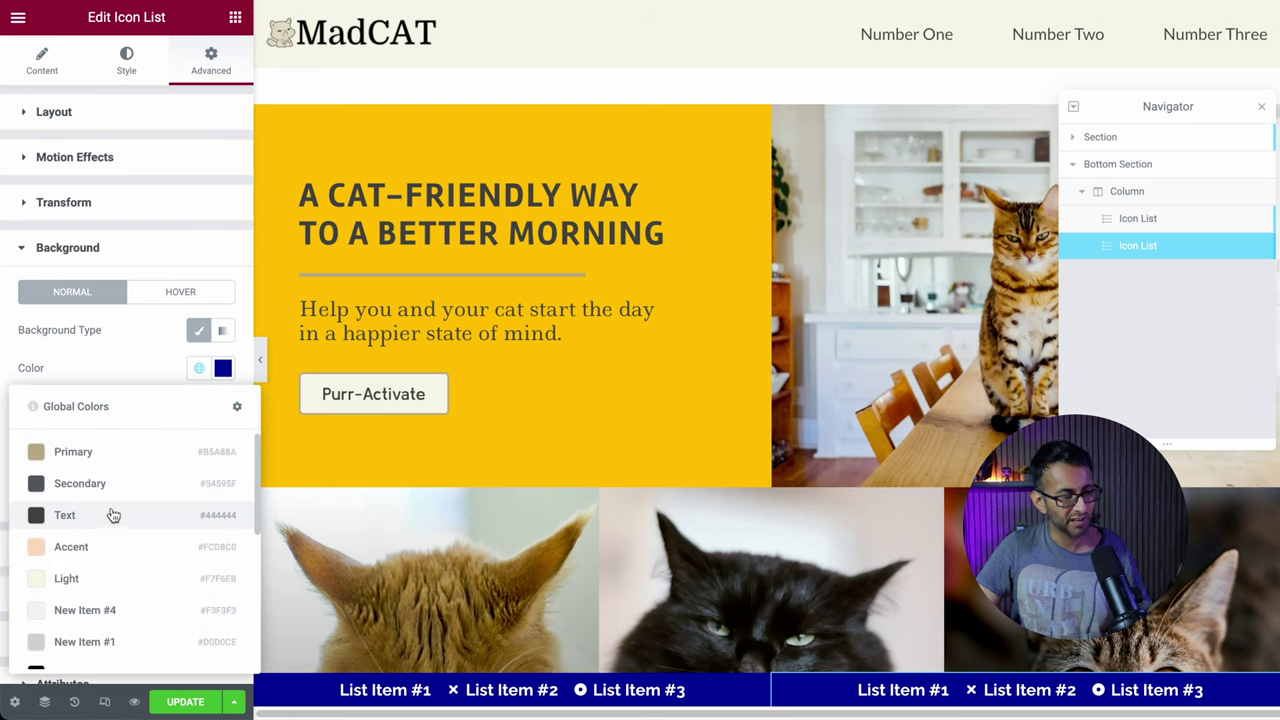
pyautogui.scroll(-3, 112, 540)
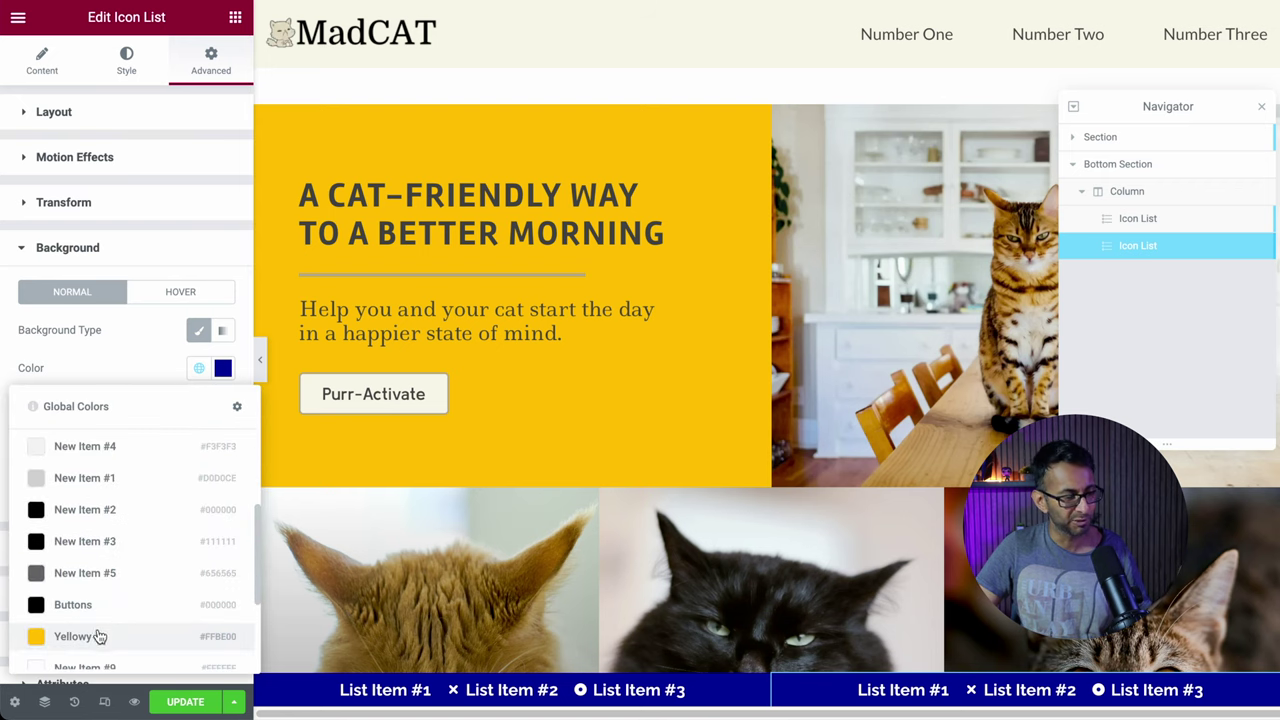
pyautogui.click(99, 637)
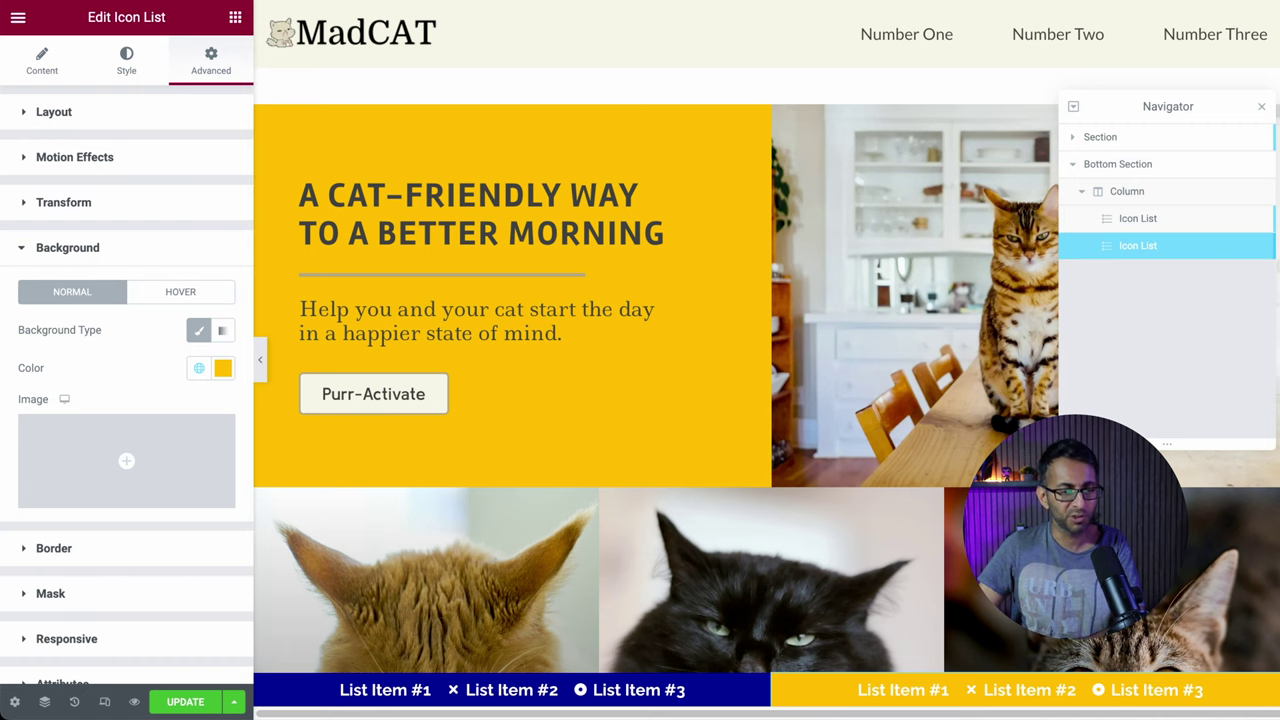
pyautogui.scroll(-8, 766, 371)
pyautogui.scroll(3, 766, 371)
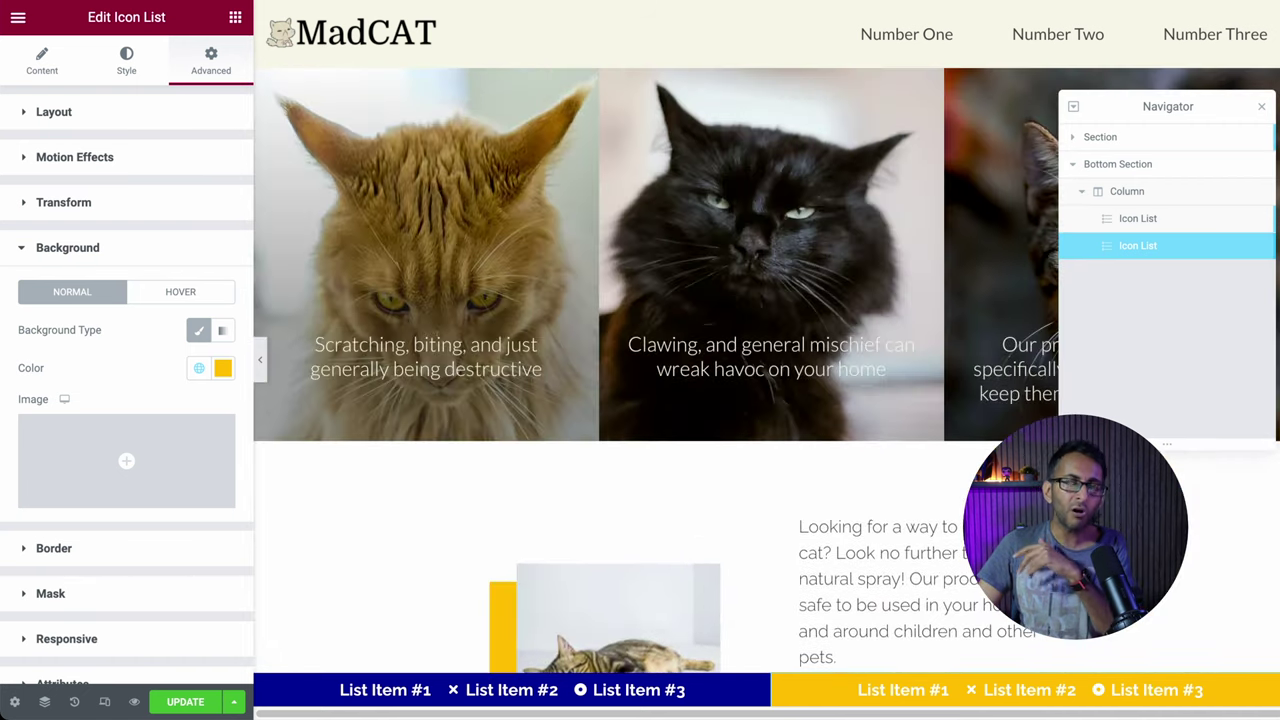
pyautogui.scroll(3, 766, 371)
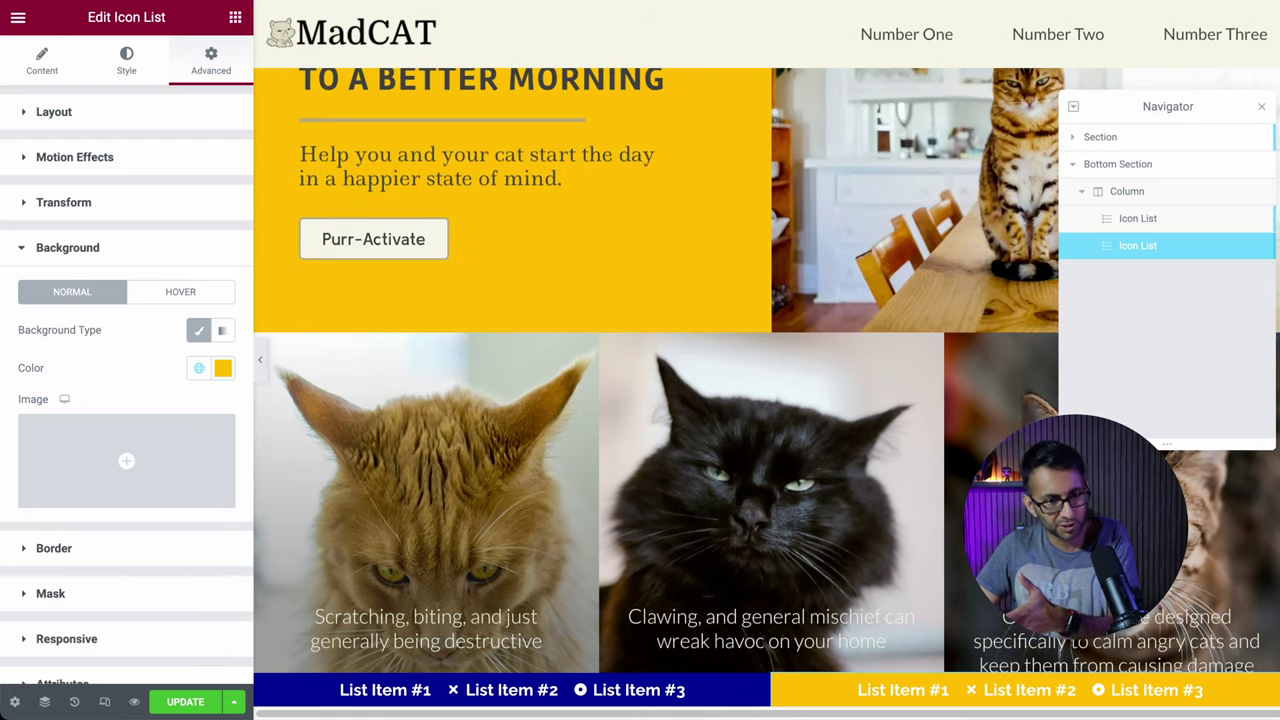
pyautogui.scroll(-5, 766, 371)
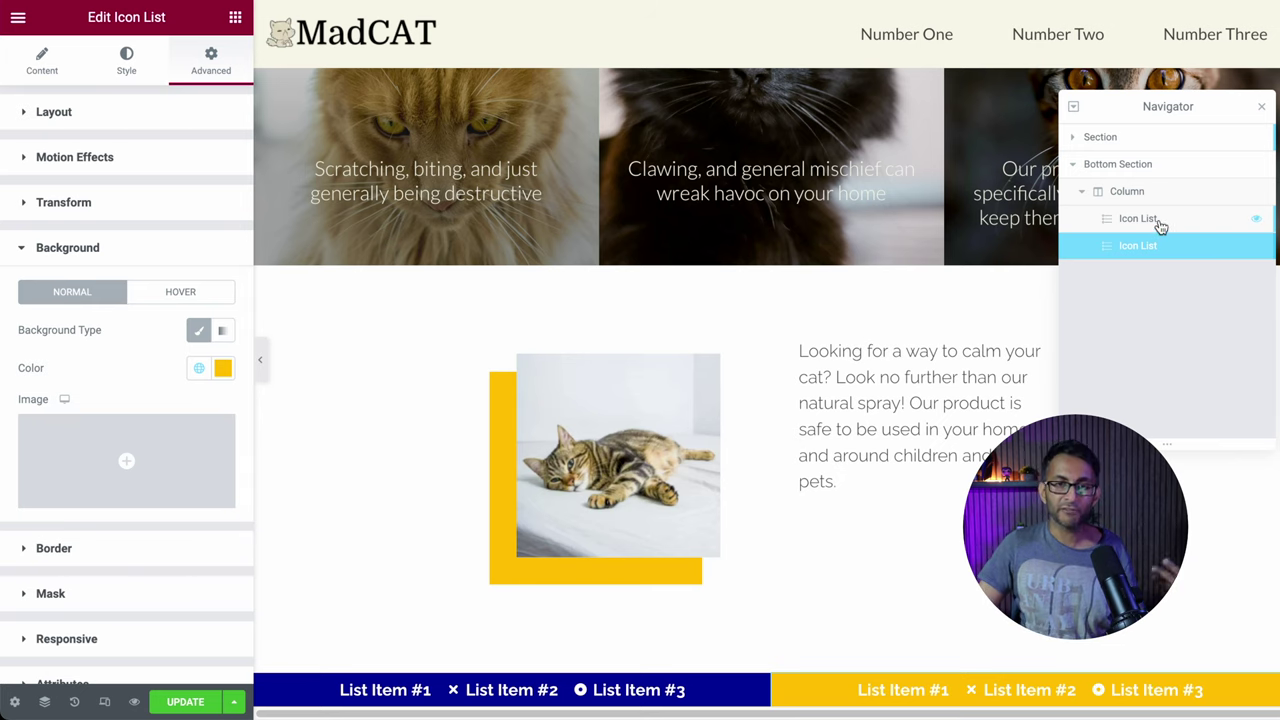
# - Set the custom width of the yellow icon list to 33.3%
pyautogui.click(150, 115)
pyautogui.moveTo(213, 362); pyautogui.dragTo(176, 360)
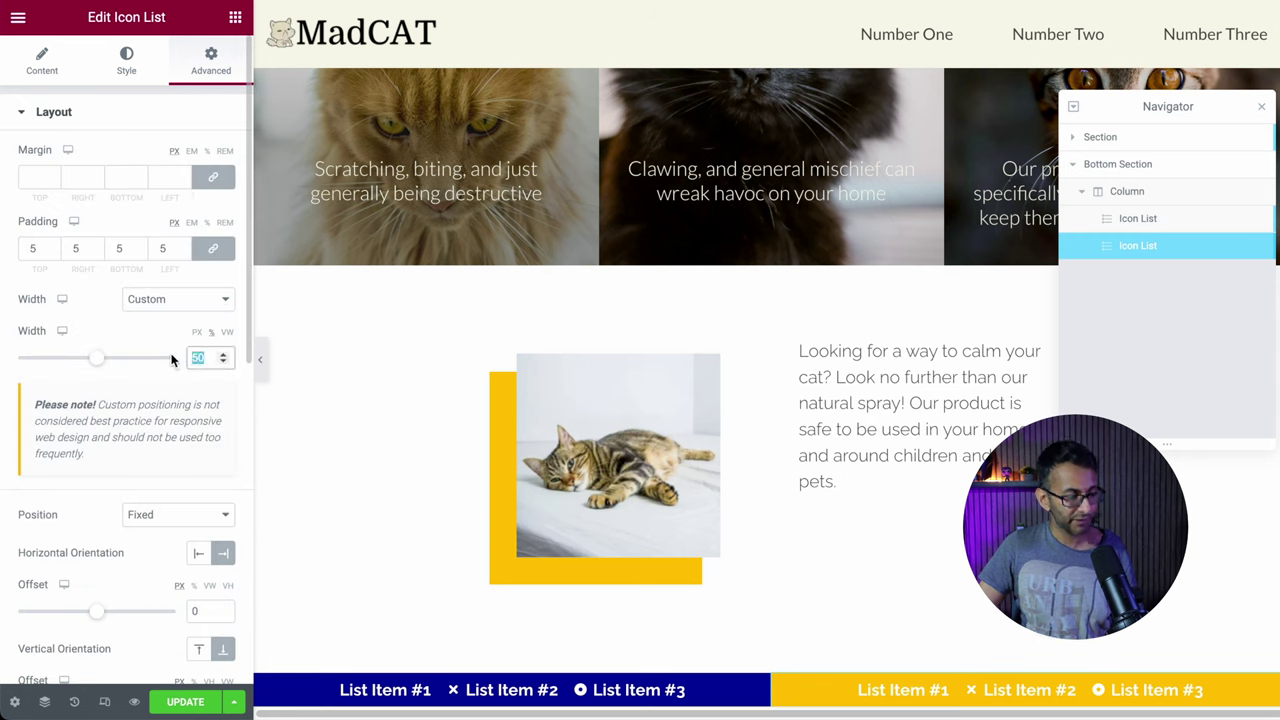
pyautogui.write('33.3')
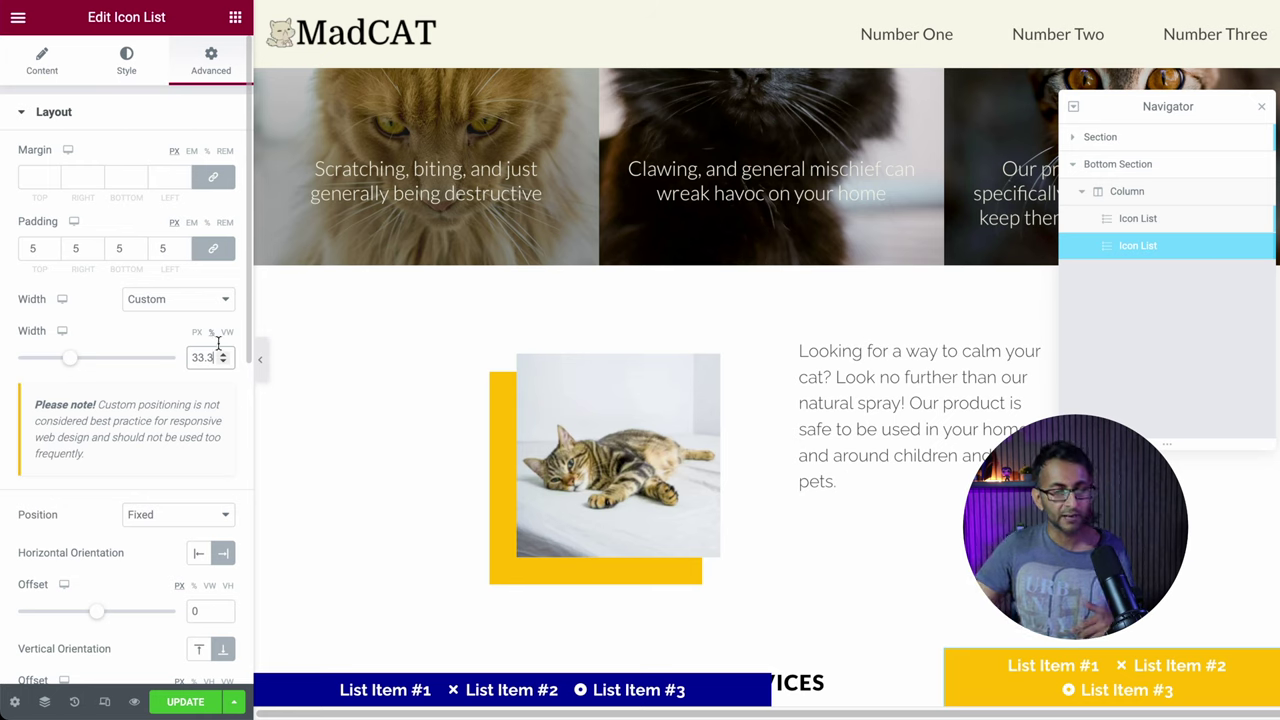
# - Delete the yellow icon list and set the remaining blue list's width to 100%
pyautogui.rightClick(1210, 248)
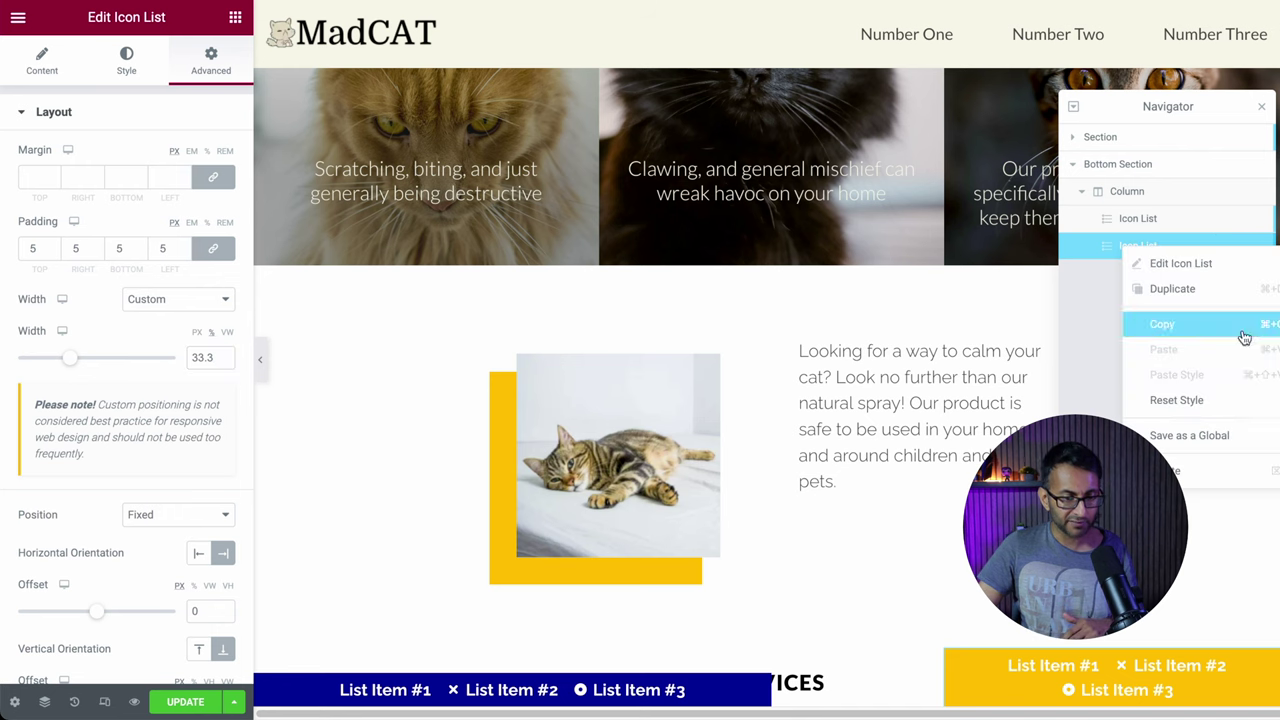
pyautogui.click(1215, 470)
pyautogui.click(1130, 222)
pyautogui.doubleClick(200, 357)
pyautogui.write('100')
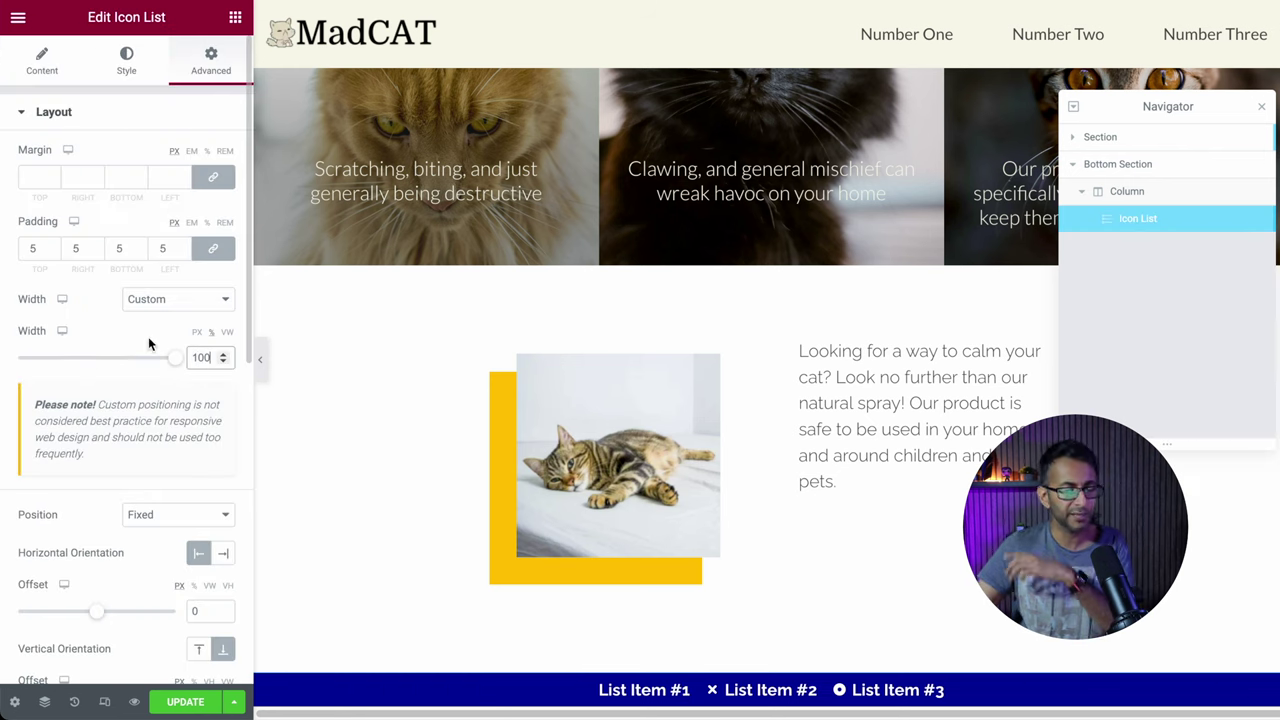
# - Switch to the mobile preview and check the fixed bar along the page
pyautogui.click(134, 692)
pyautogui.click(727, 17)
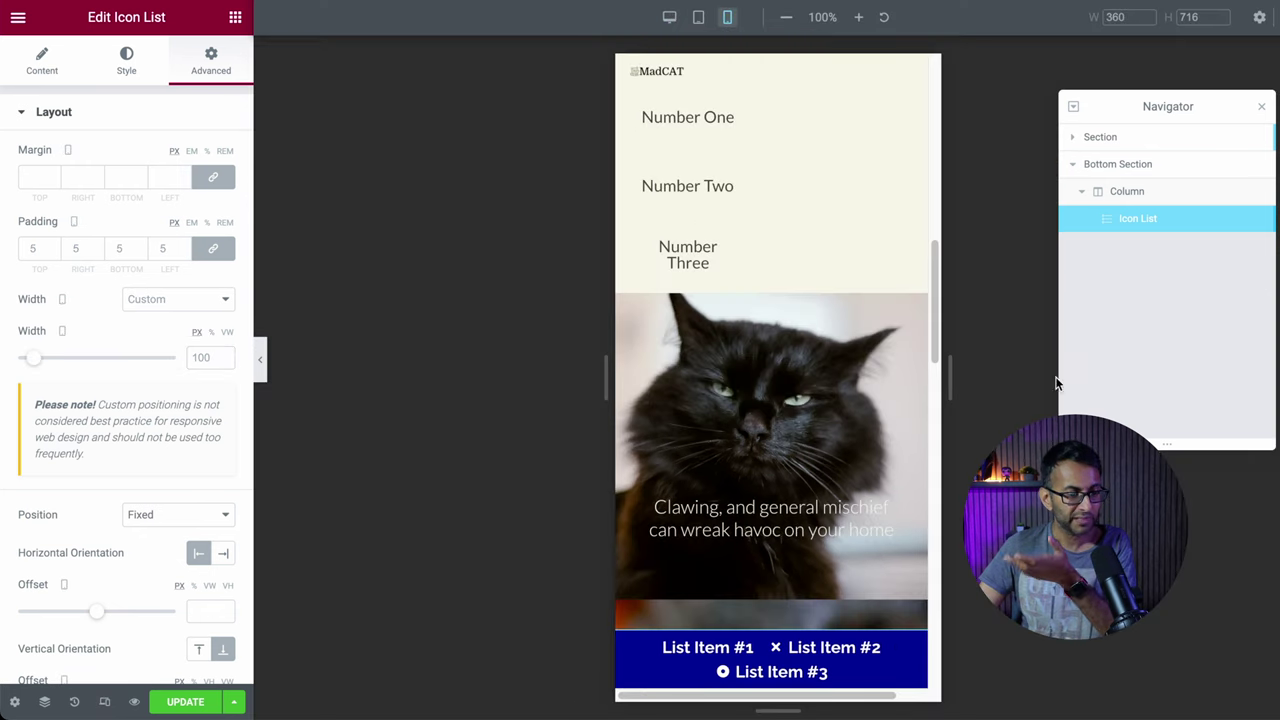
pyautogui.moveTo(927, 328); pyautogui.dragTo(937, 91)
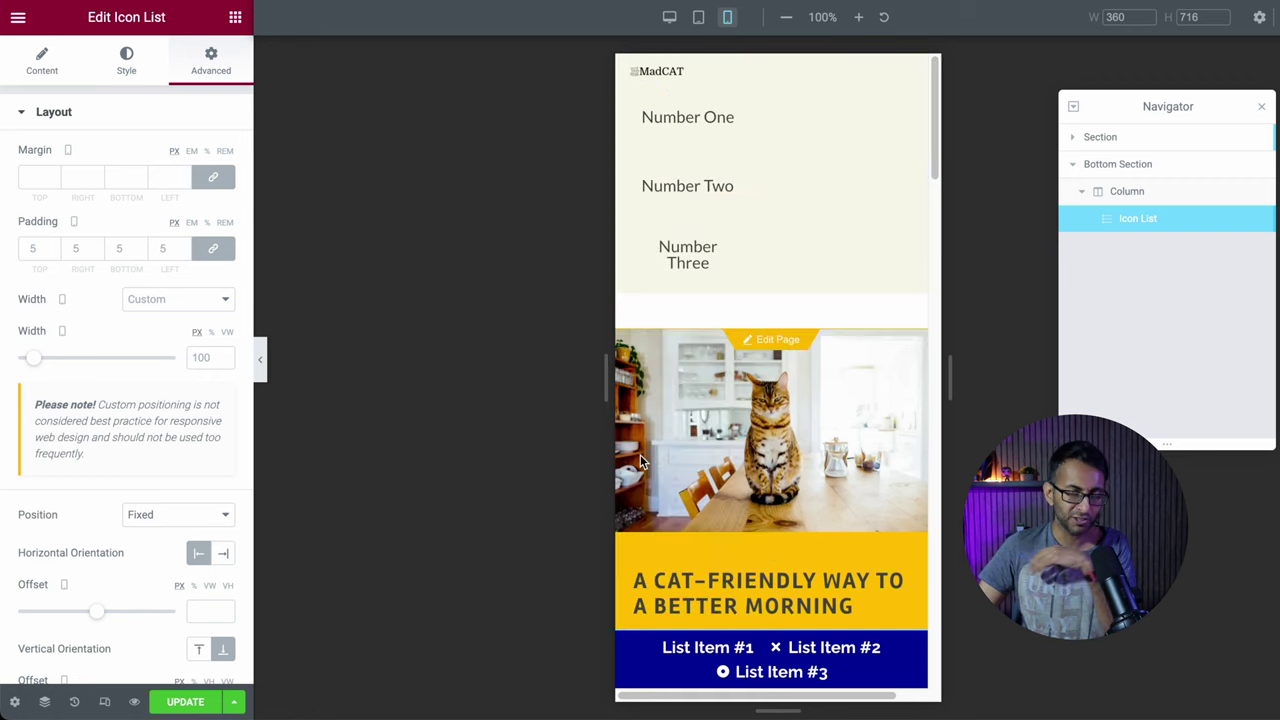
pyautogui.moveTo(934, 163); pyautogui.dragTo(936, 535)
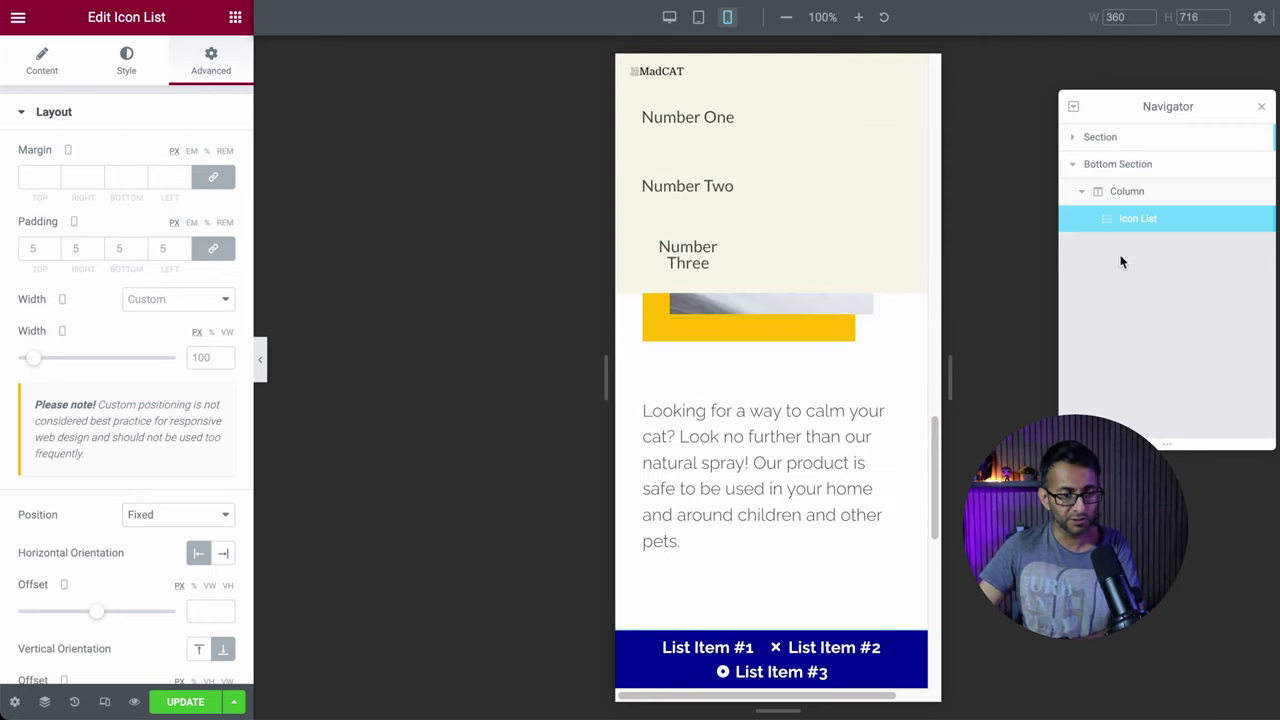
# - Set the icon list's text size for mobile to 14 px and check the bar along the page
pyautogui.click(124, 60)
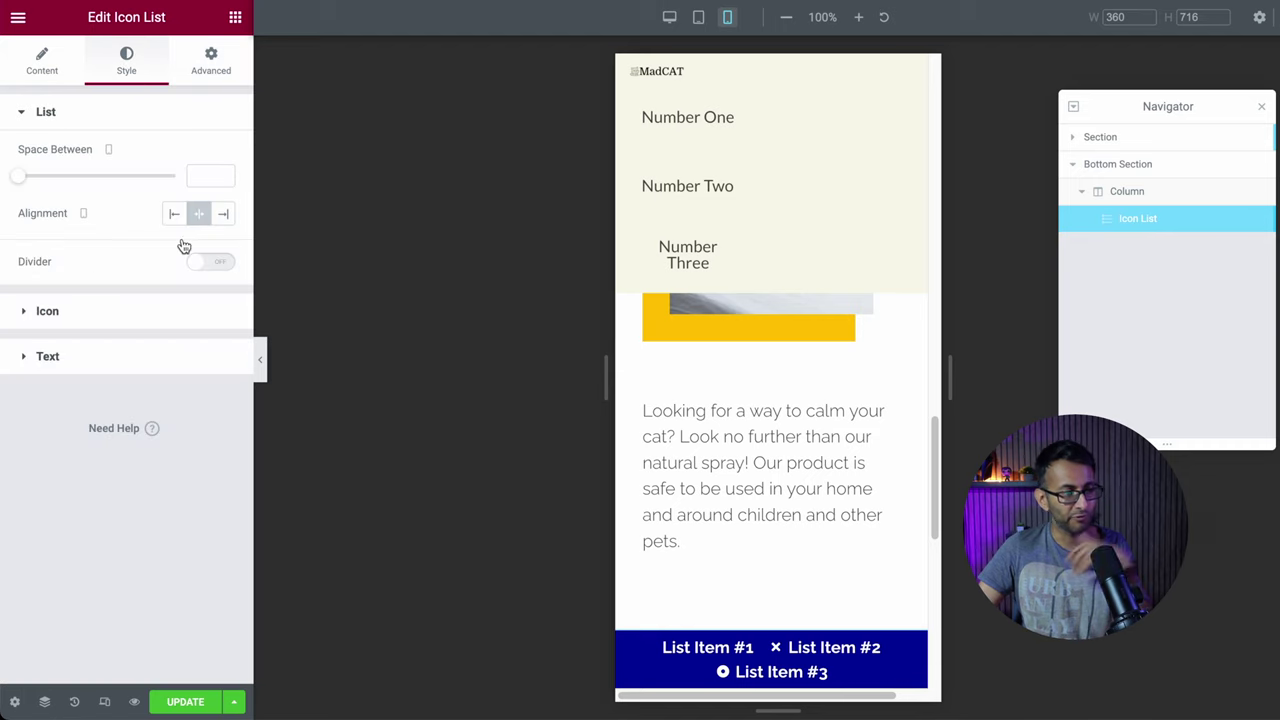
pyautogui.click(162, 350)
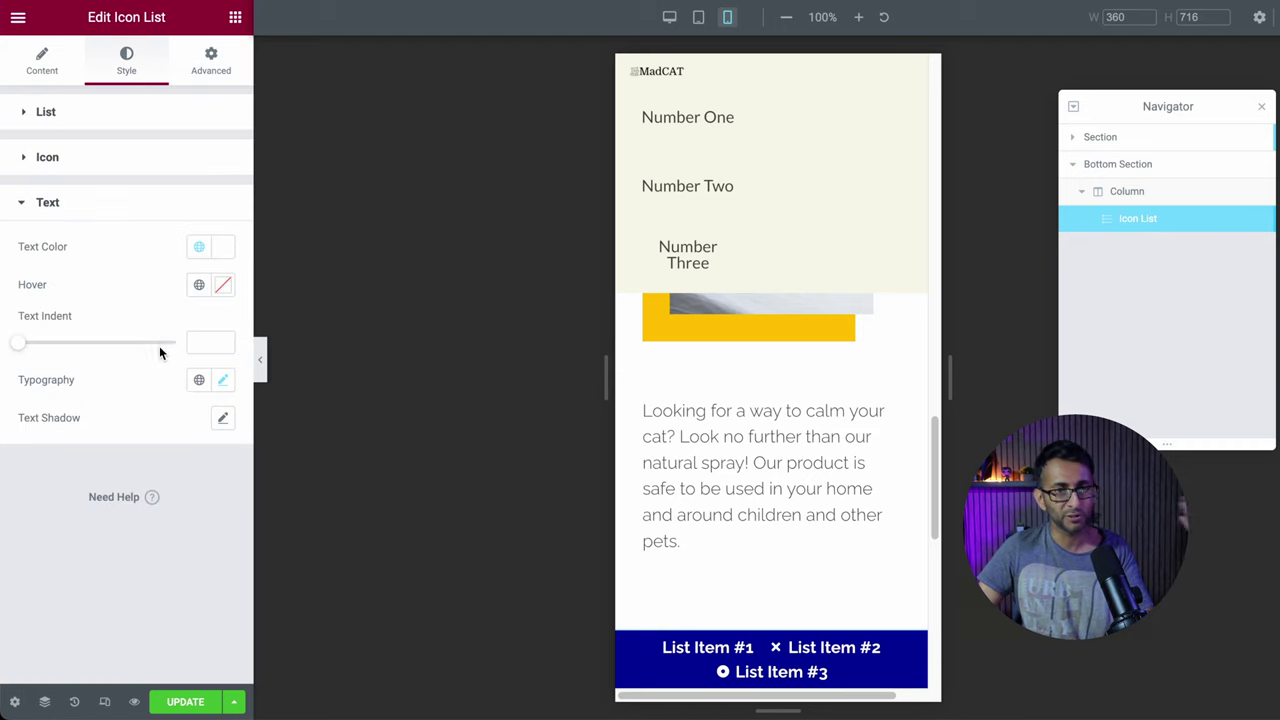
pyautogui.click(222, 382)
pyautogui.click(188, 522)
pyautogui.write('14')
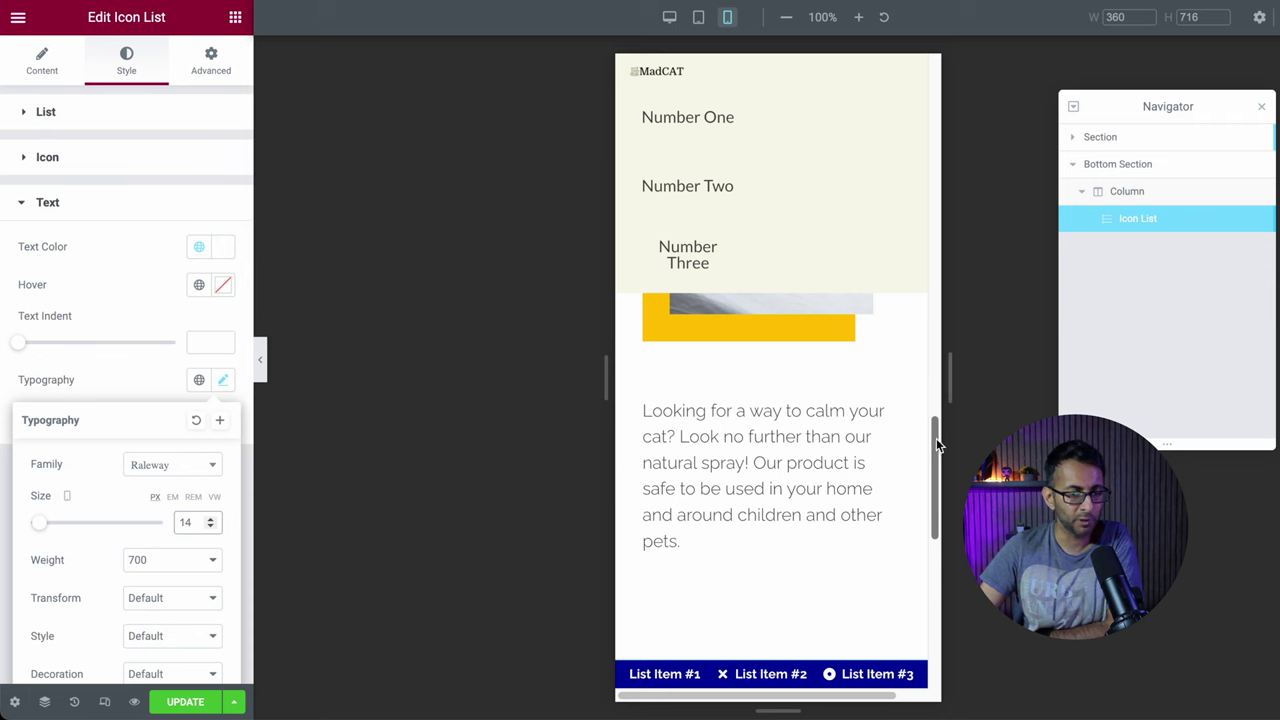
pyautogui.scroll(-5, 942, 430)
pyautogui.scroll(10, 935, 500)
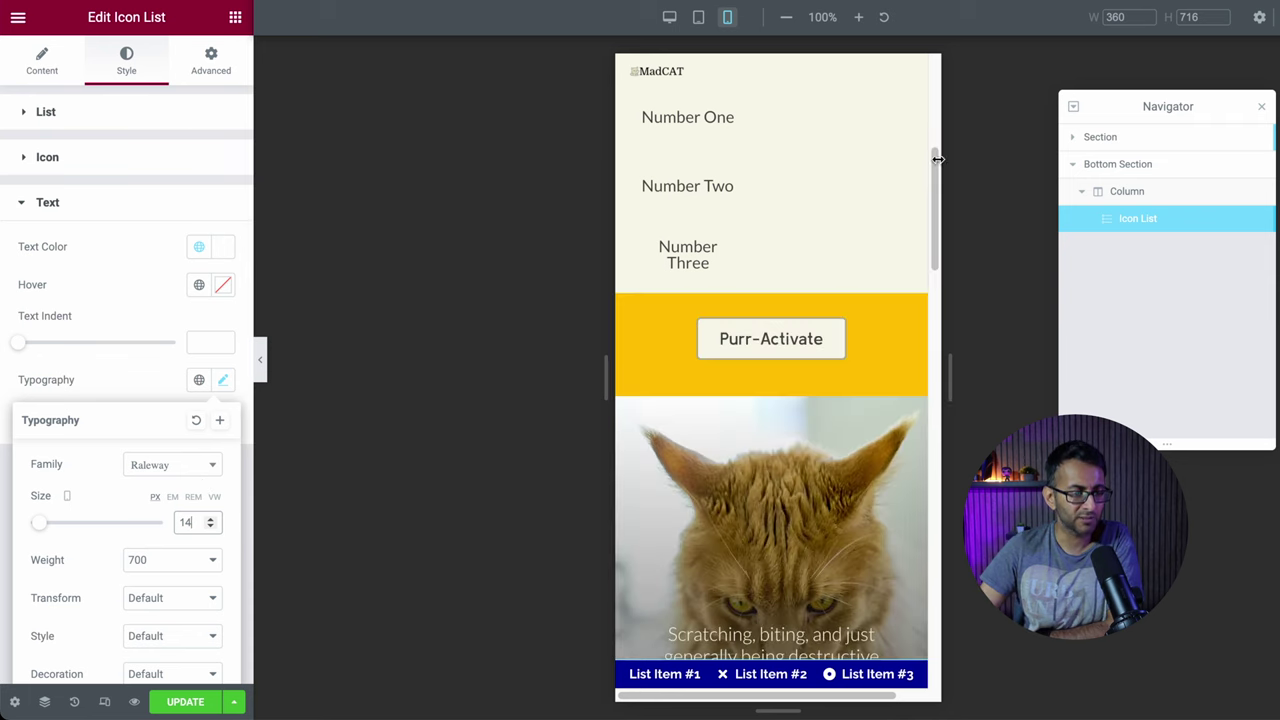
# - Return to the desktop preview and close the Navigator
pyautogui.click(669, 16)
pyautogui.click(1261, 107)
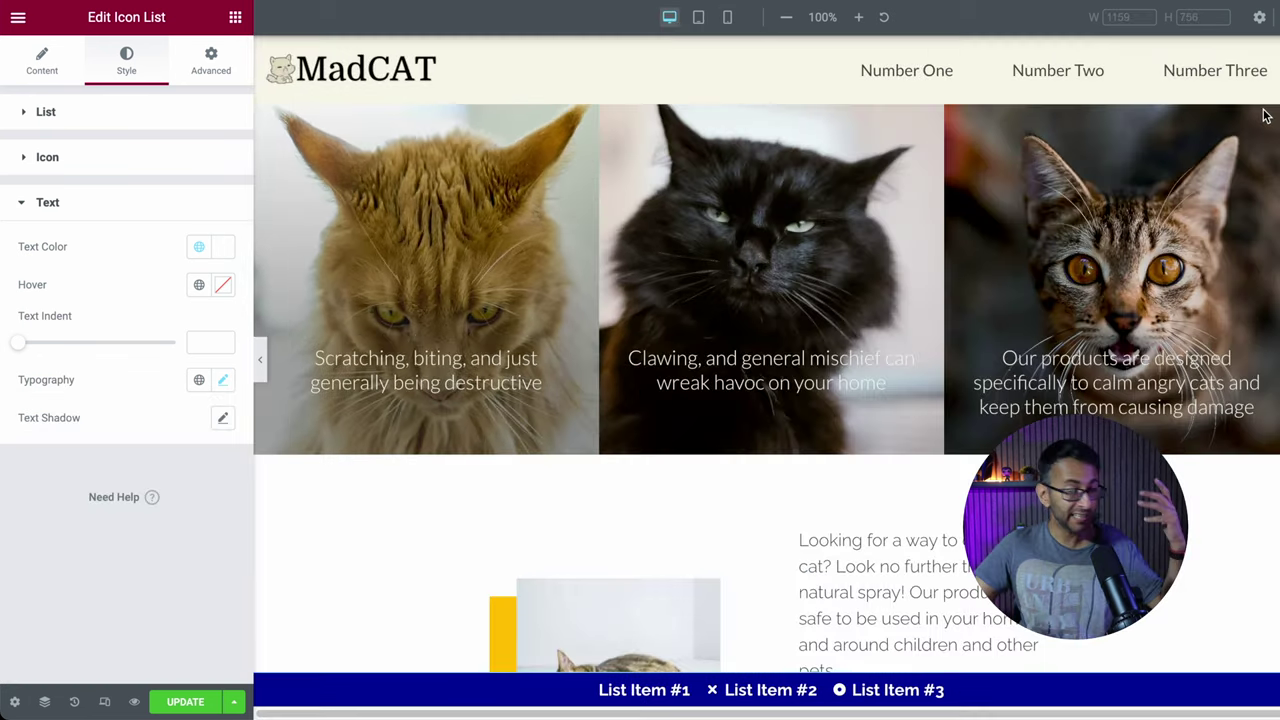